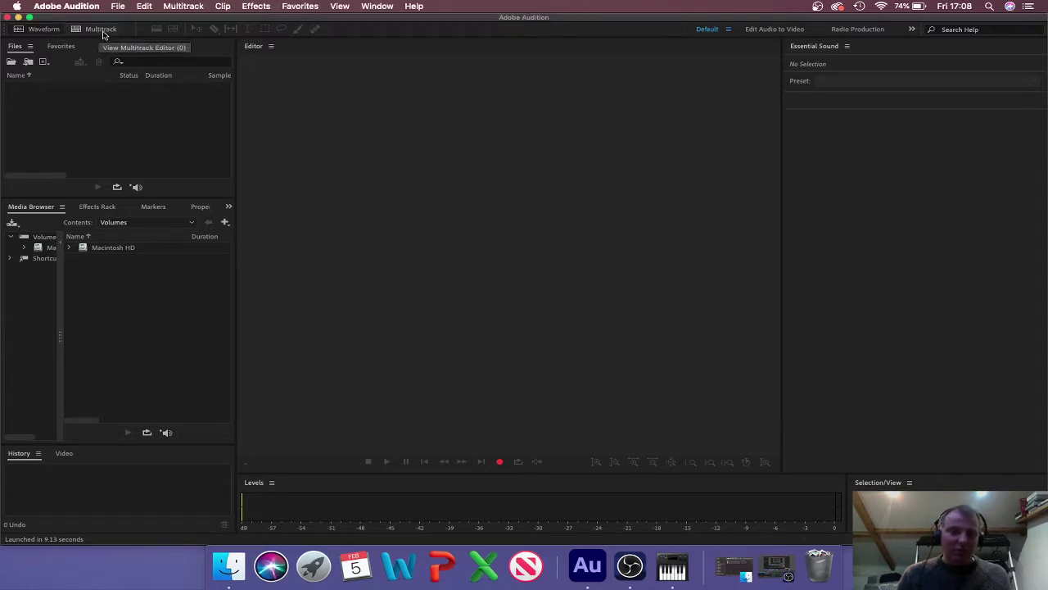
Step: Start a new multitrack session and name it Music Mix 20
{"action": "left_click", "coordinate": [101, 29]}
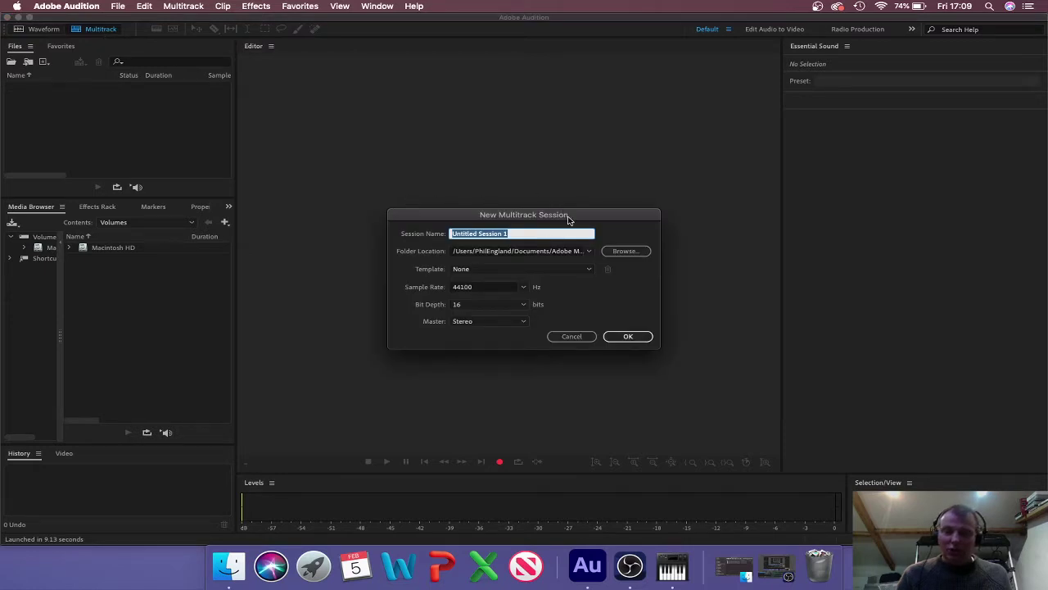
{"action": "left_click_drag", "start_coordinate": [568, 219], "coordinate": [588, 189]}
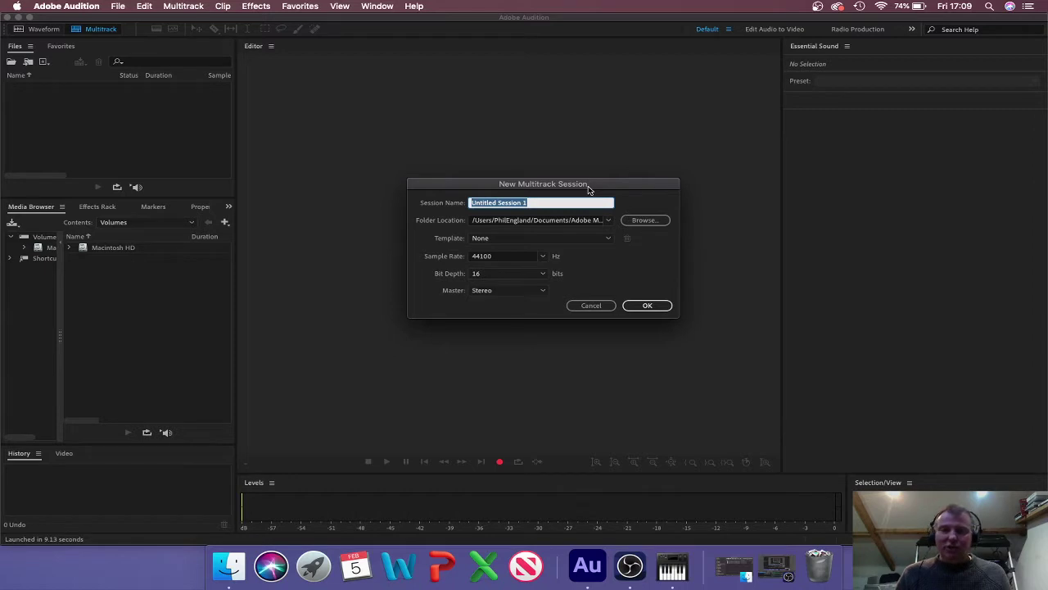
{"action": "left_click", "coordinate": [551, 203]}
{"action": "left_click_drag", "start_coordinate": [550, 203], "coordinate": [459, 205]}
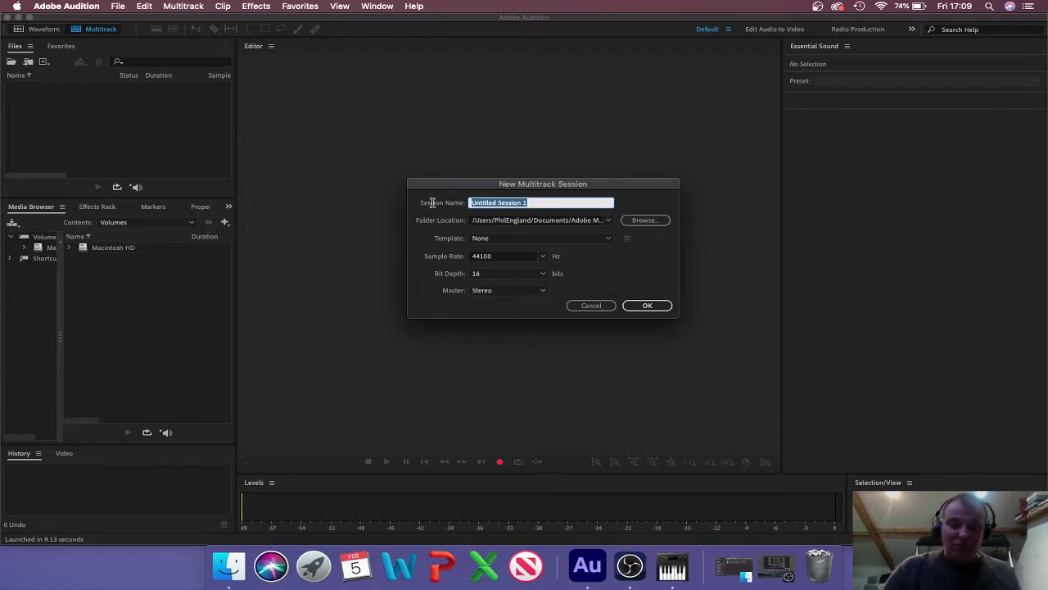
{"action": "type", "text": "Music"}
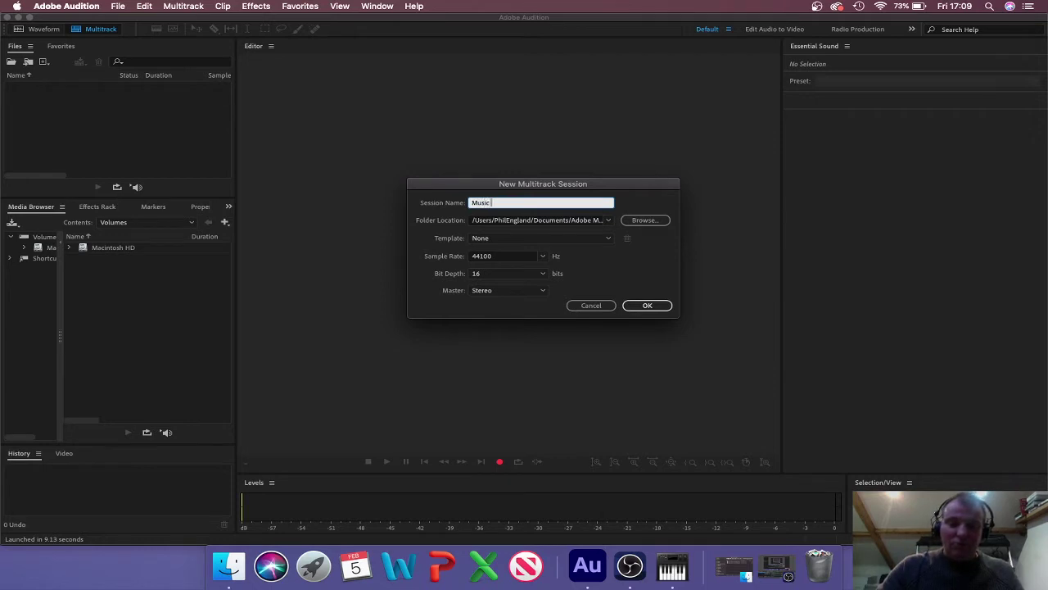
{"action": "type", "text": " Mix 2"}
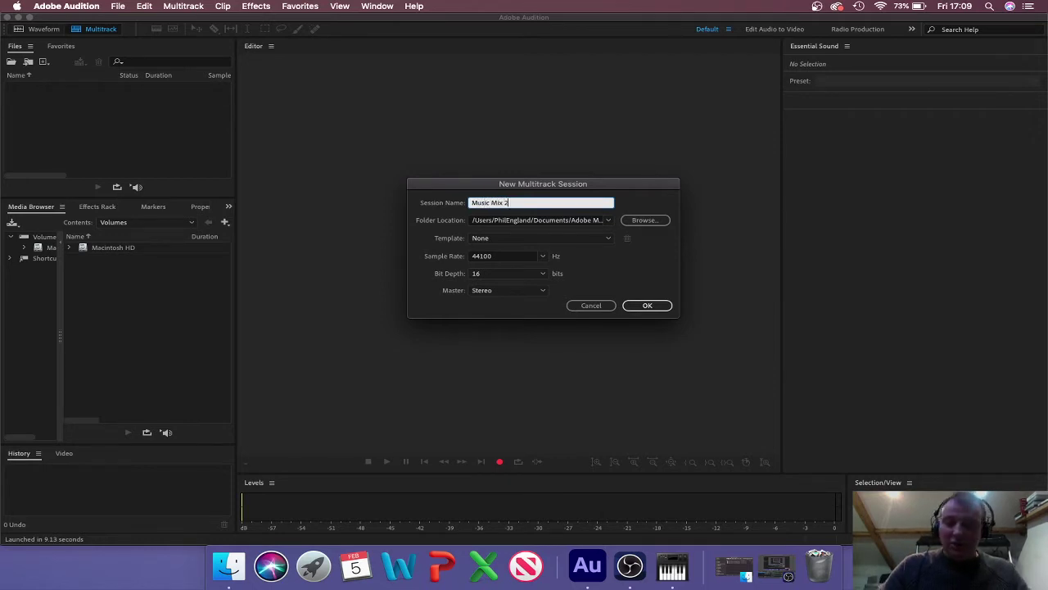
{"action": "type", "text": "0"}
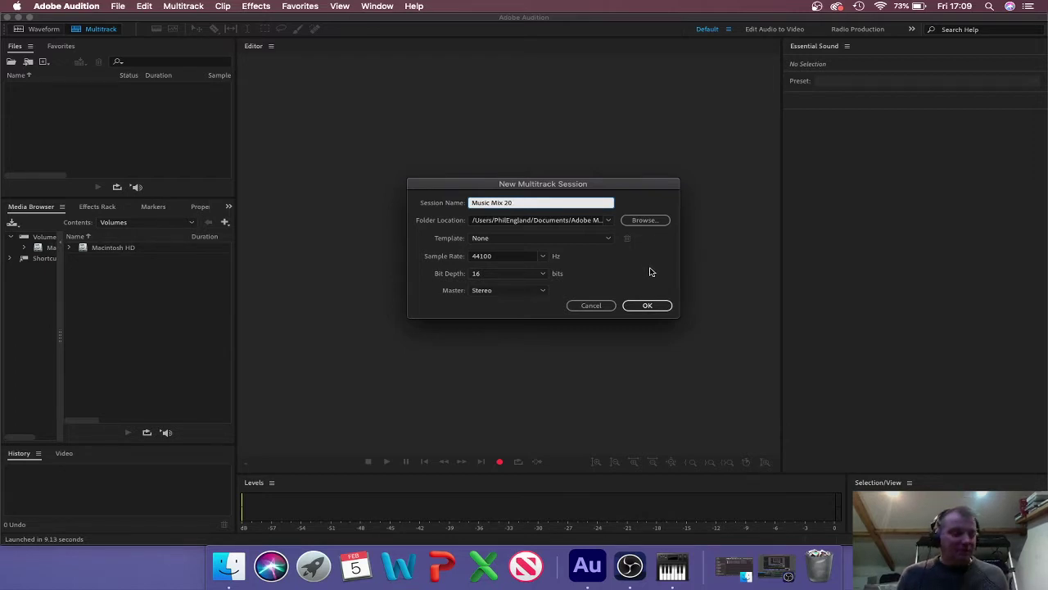
Step: Choose the Adobe Mix Downs folder as the location for the new session
{"action": "left_click", "coordinate": [645, 222]}
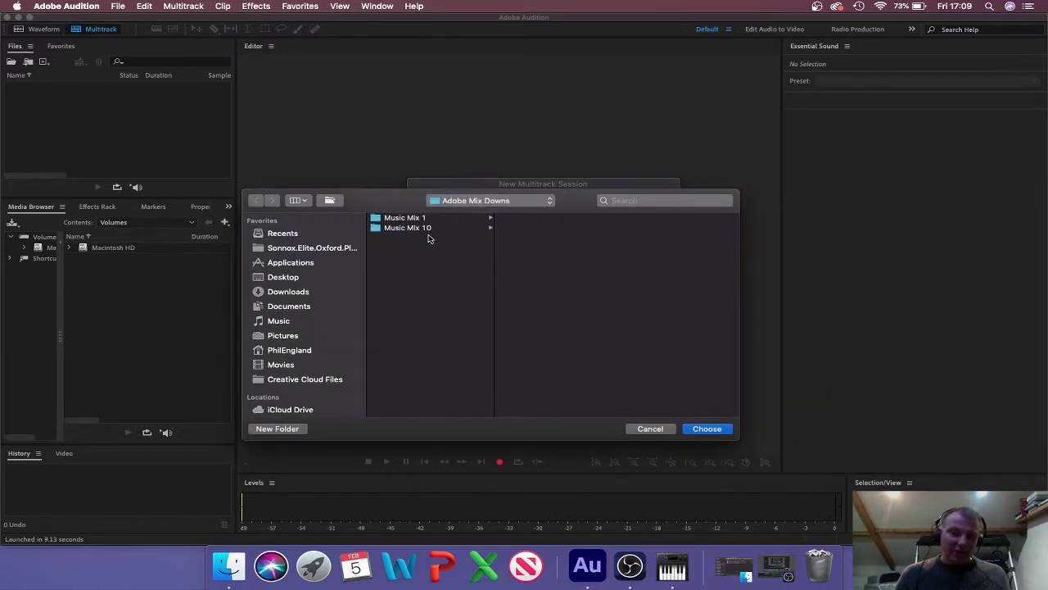
{"action": "left_click", "coordinate": [480, 202]}
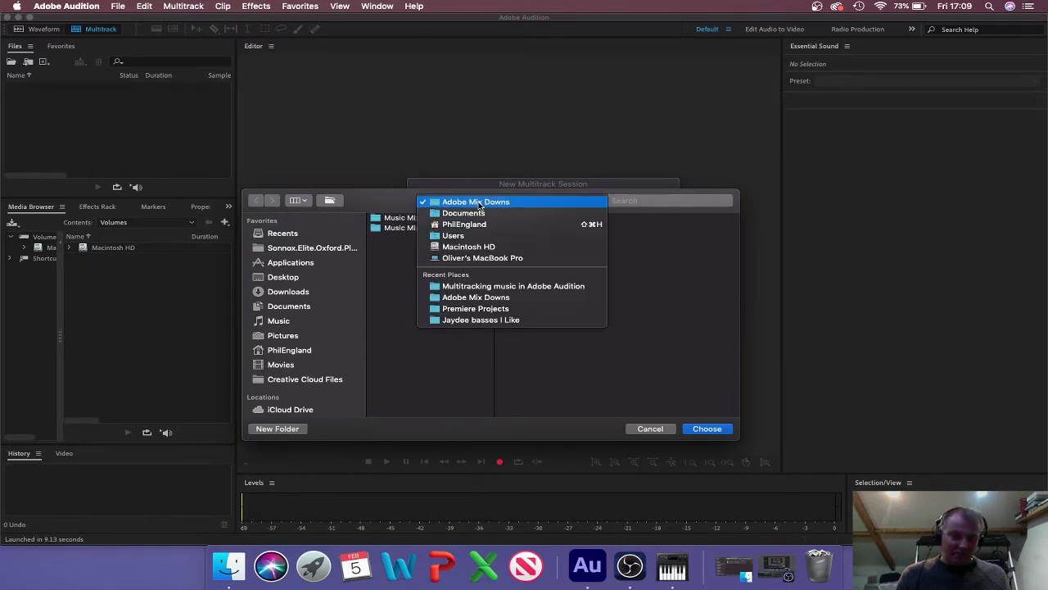
{"action": "left_click", "coordinate": [384, 201]}
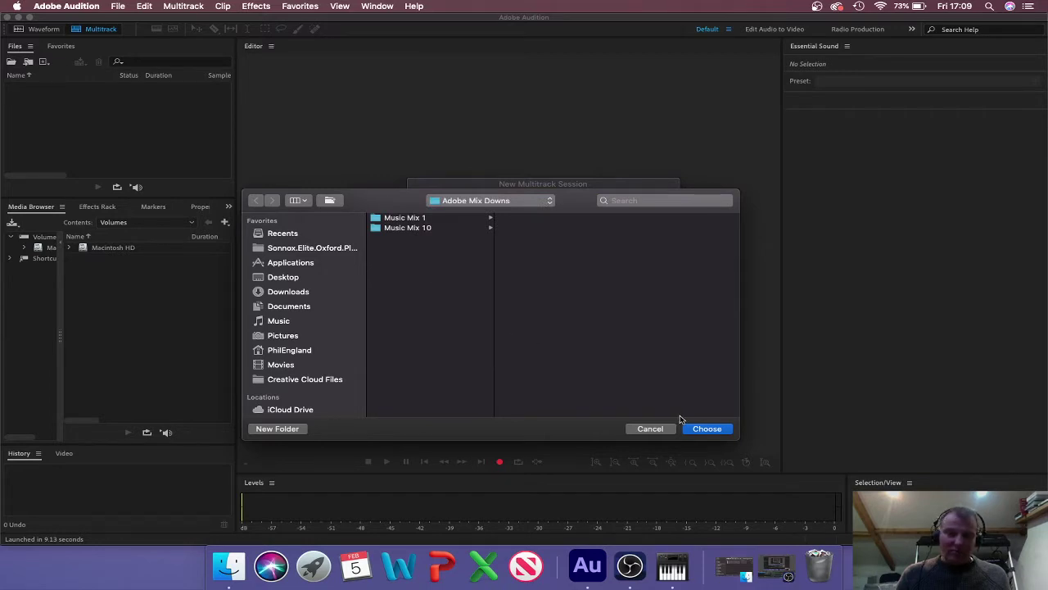
{"action": "left_click", "coordinate": [706, 433]}
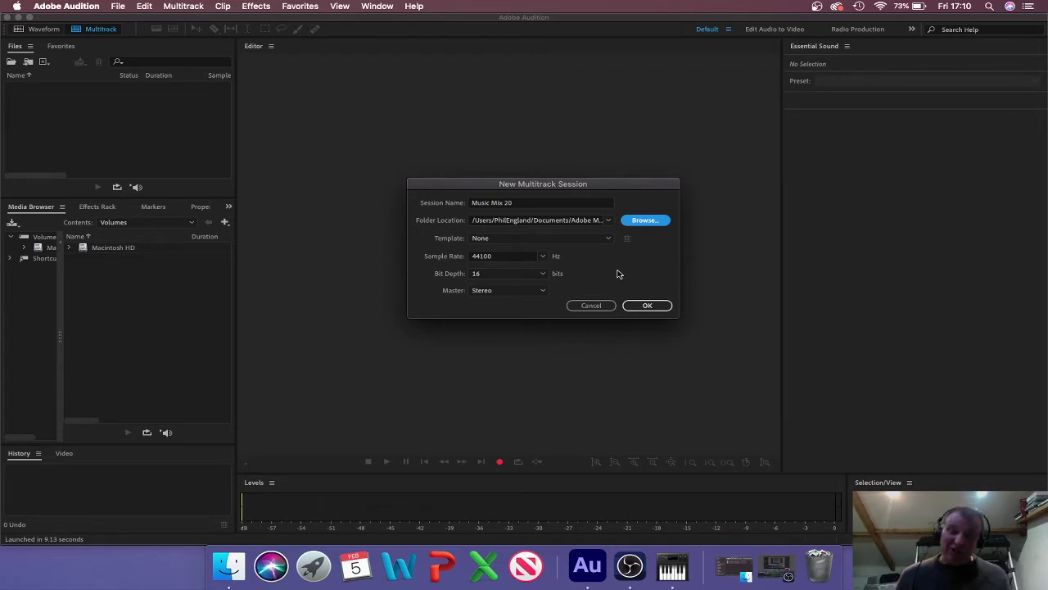
Step: Create the session with a 44100 Hz sample rate, 16-bit depth and a stereo master
{"action": "left_click", "coordinate": [545, 256]}
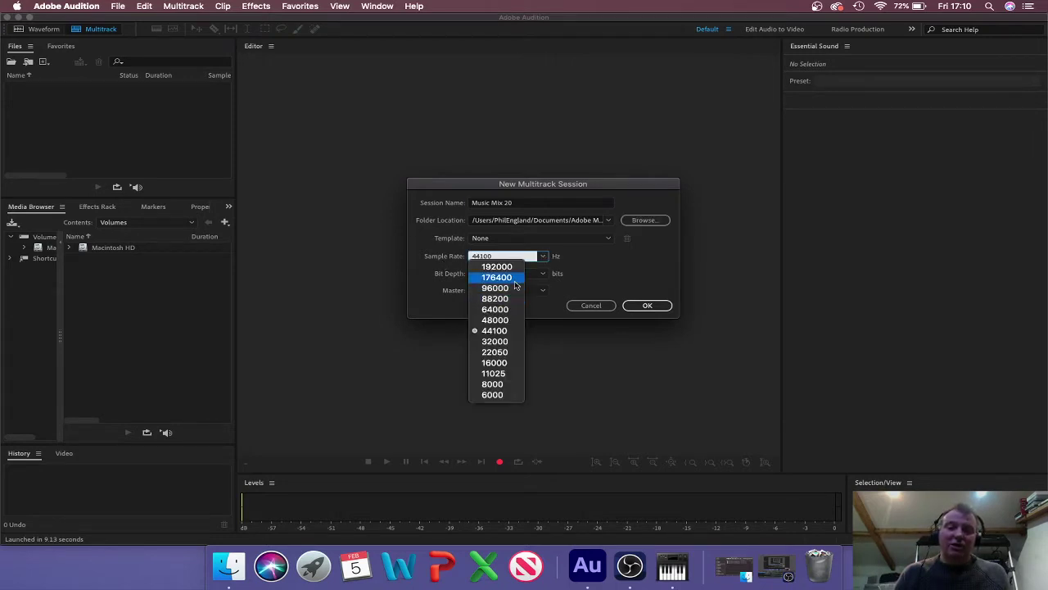
{"action": "left_click", "coordinate": [608, 271]}
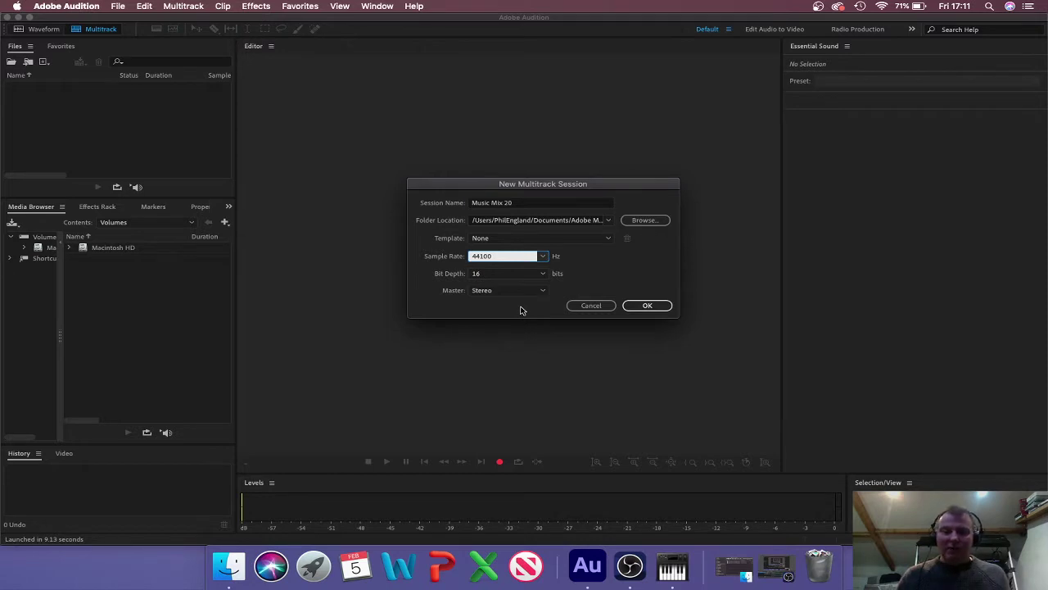
{"action": "left_click", "coordinate": [649, 305]}
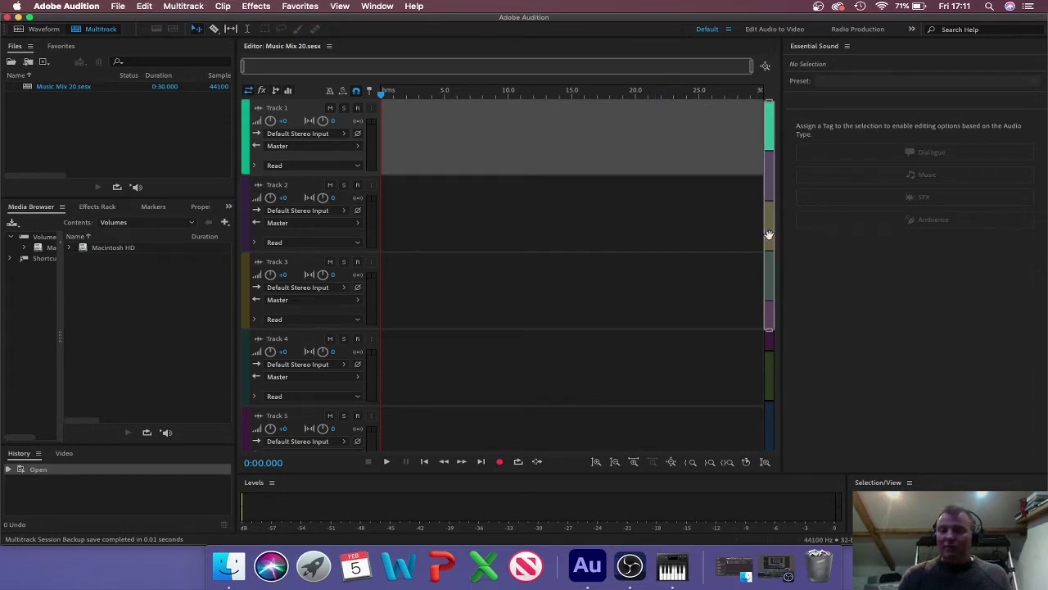
Step: Enlarge the track heights so that about three tracks fill the multitrack editor, starting from Track 1
{"action": "left_click_drag", "start_coordinate": [769, 235], "coordinate": [779, 205]}
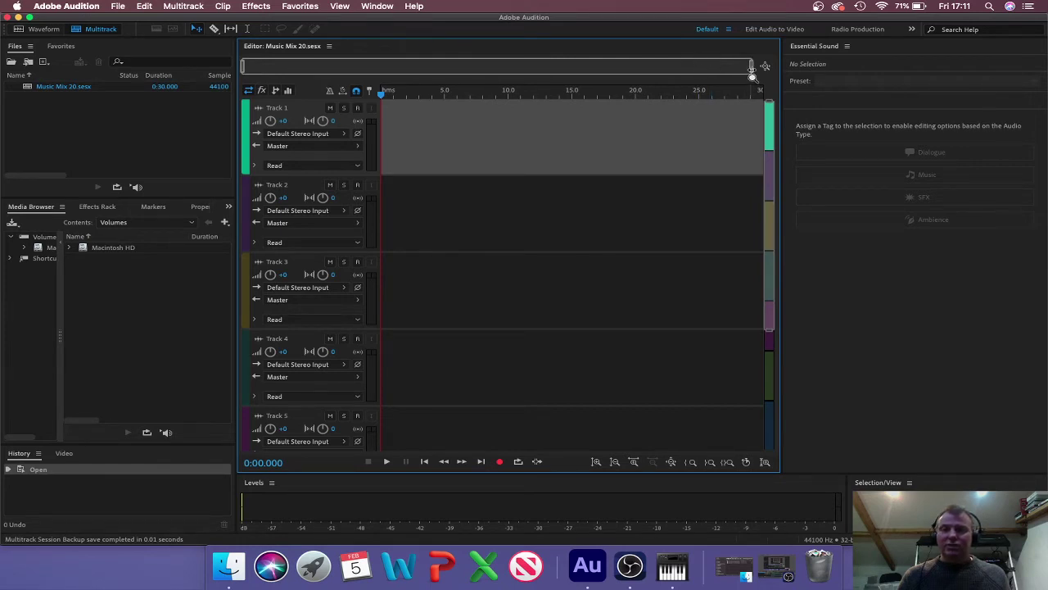
{"action": "mouse_move", "coordinate": [752, 67]}
{"action": "left_mouse_down"}
{"action": "mouse_move", "coordinate": [353, 68]}
{"action": "mouse_move", "coordinate": [752, 68]}
{"action": "left_mouse_up"}
{"action": "mouse_move", "coordinate": [243, 67]}
{"action": "left_mouse_down"}
{"action": "mouse_move", "coordinate": [473, 67]}
{"action": "mouse_move", "coordinate": [243, 67]}
{"action": "left_mouse_up"}
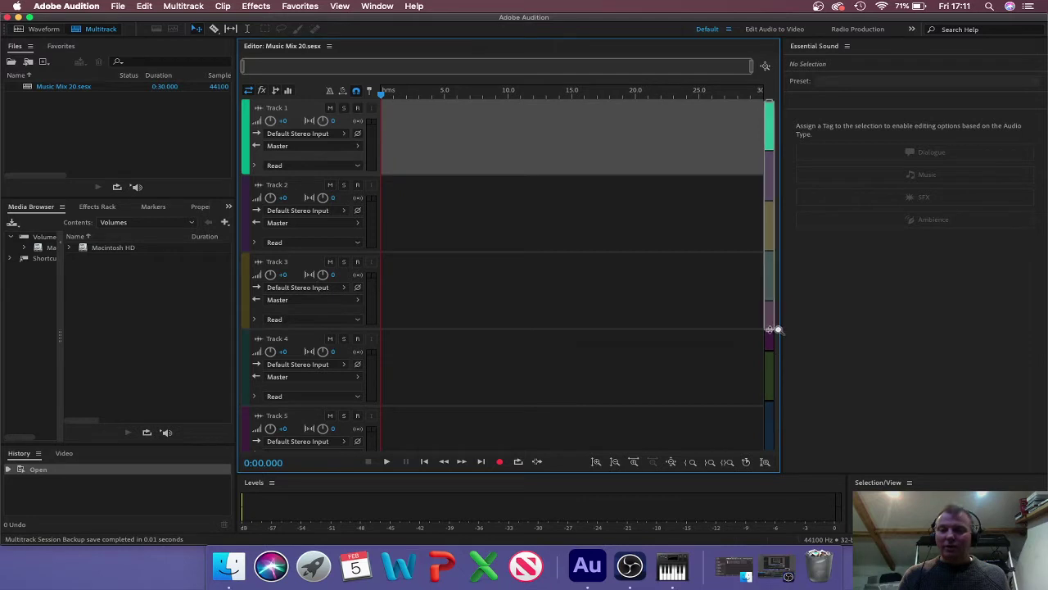
{"action": "left_click_drag", "start_coordinate": [771, 329], "coordinate": [771, 257]}
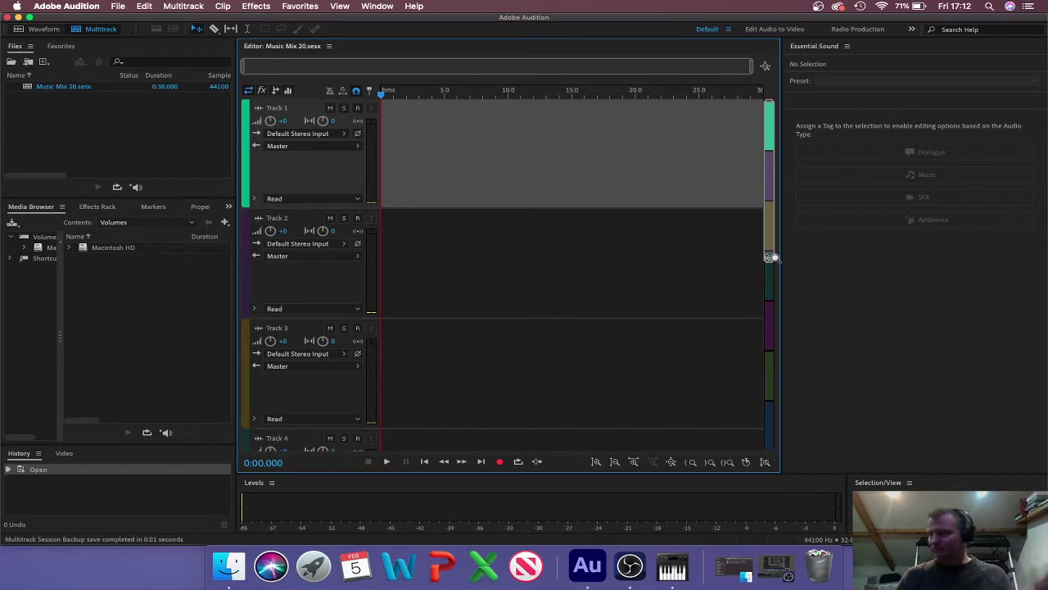
{"action": "scroll", "coordinate": [695, 315], "scroll_direction": "down", "scroll_amount": 1}
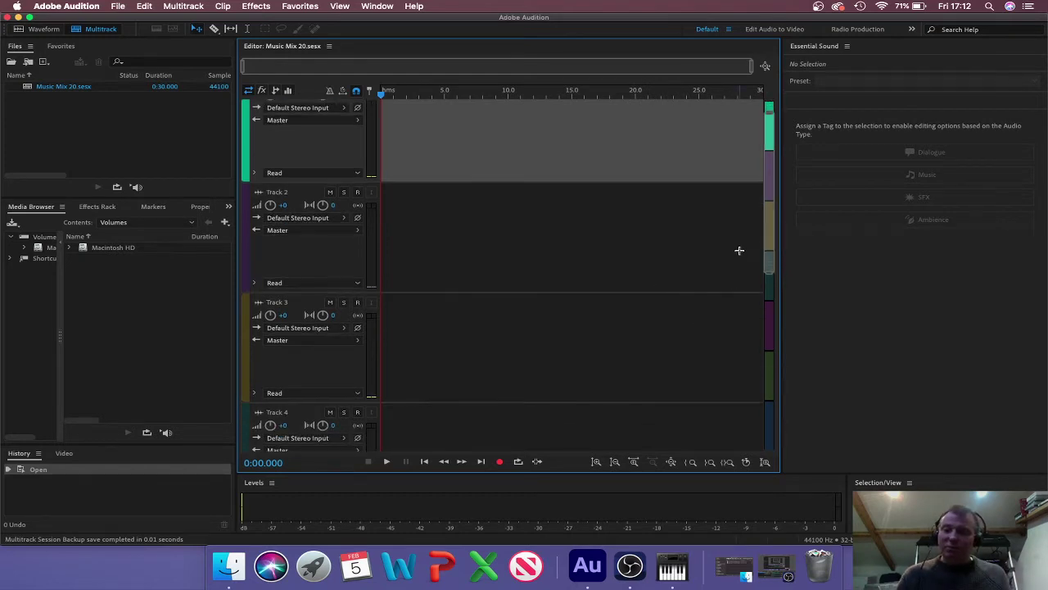
{"action": "left_click_drag", "start_coordinate": [771, 252], "coordinate": [775, 227]}
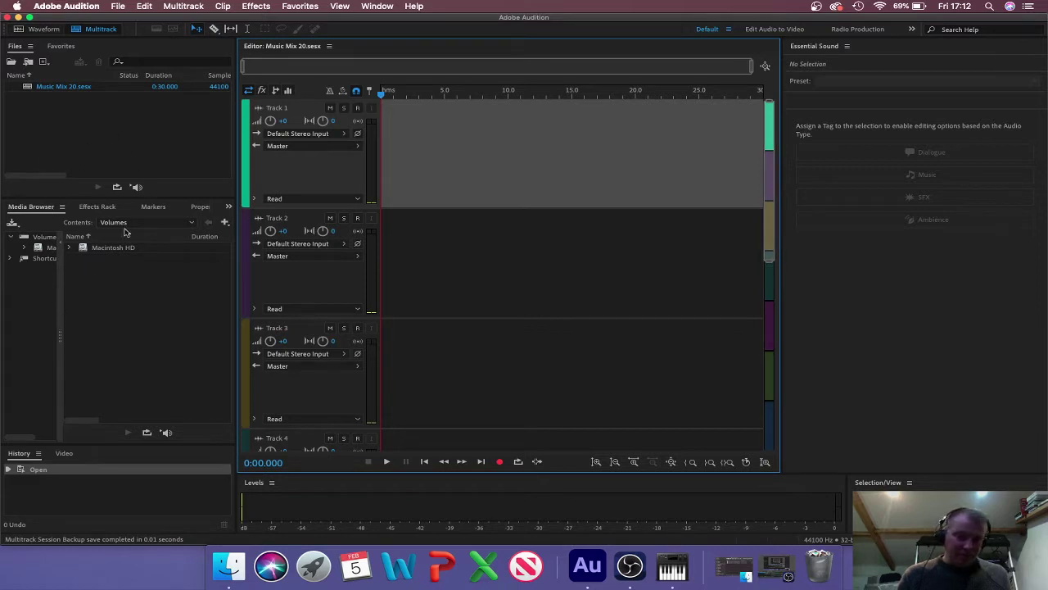
Step: Add the Jackson Sisters MP3 from the Music for Audition folder in Finder to Track 1 and move the clip to the session start
{"action": "left_click", "coordinate": [230, 563]}
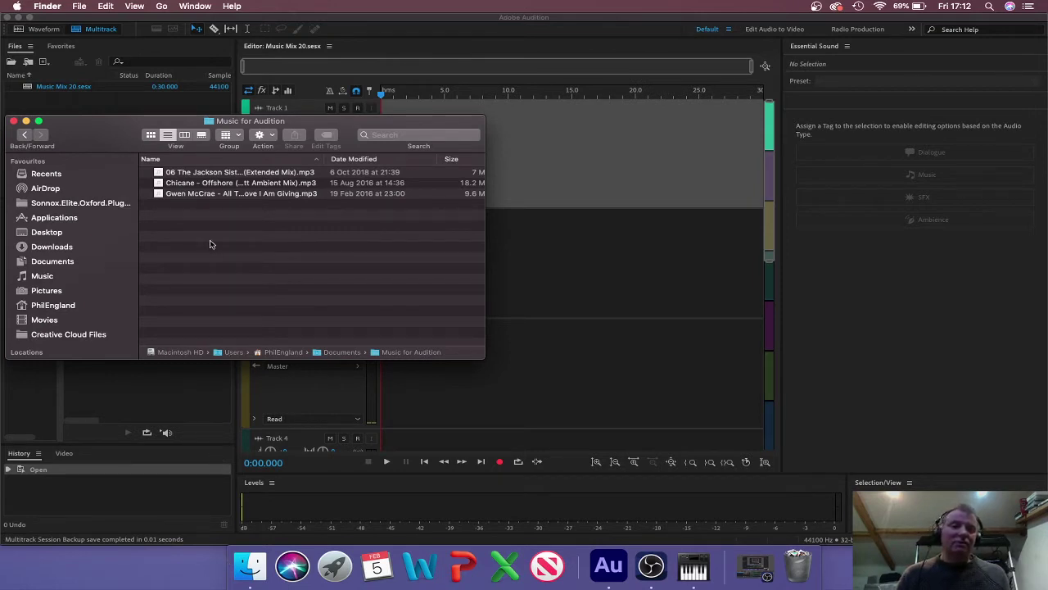
{"action": "left_click_drag", "start_coordinate": [210, 174], "coordinate": [501, 161]}
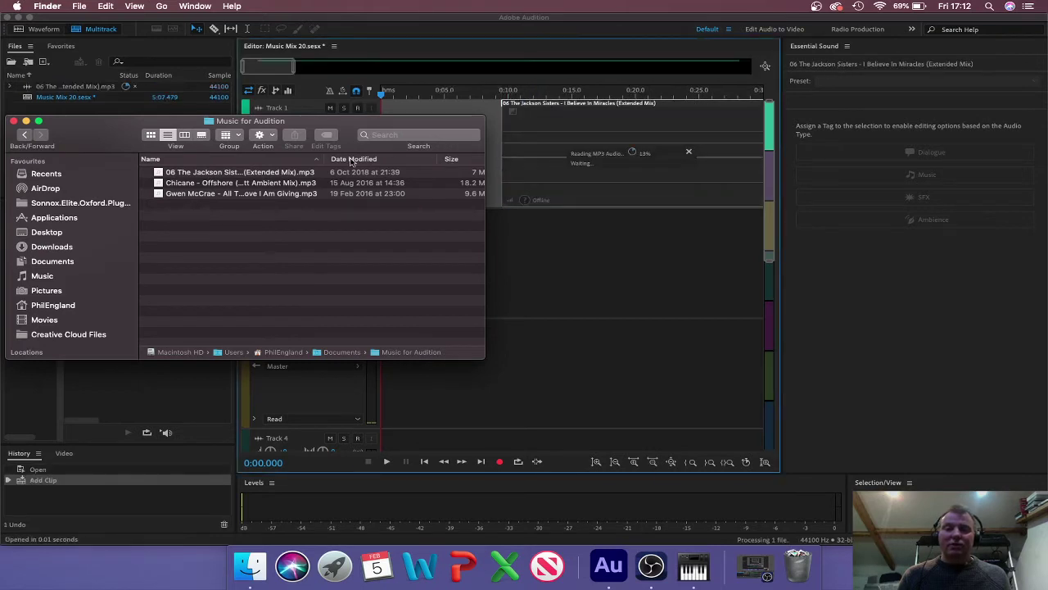
{"action": "left_click", "coordinate": [25, 121]}
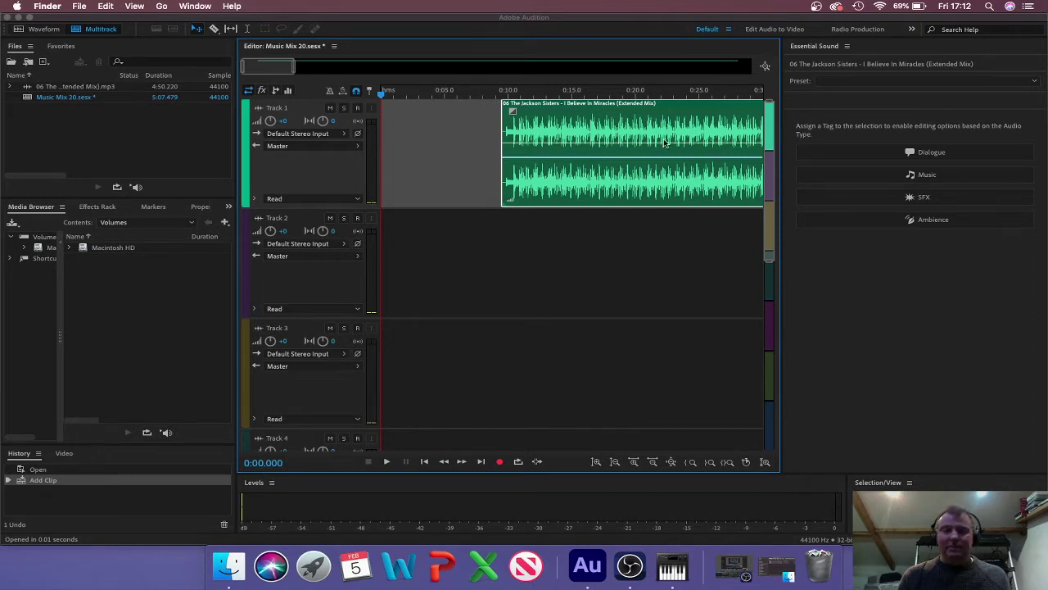
{"action": "left_click", "coordinate": [665, 142]}
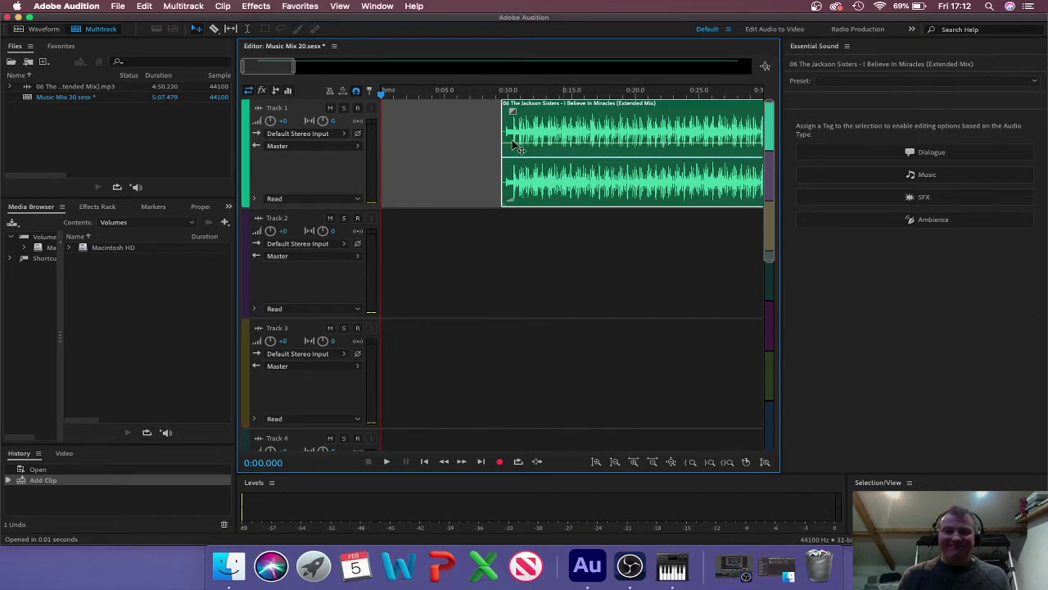
{"action": "left_click_drag", "start_coordinate": [660, 131], "coordinate": [521, 136]}
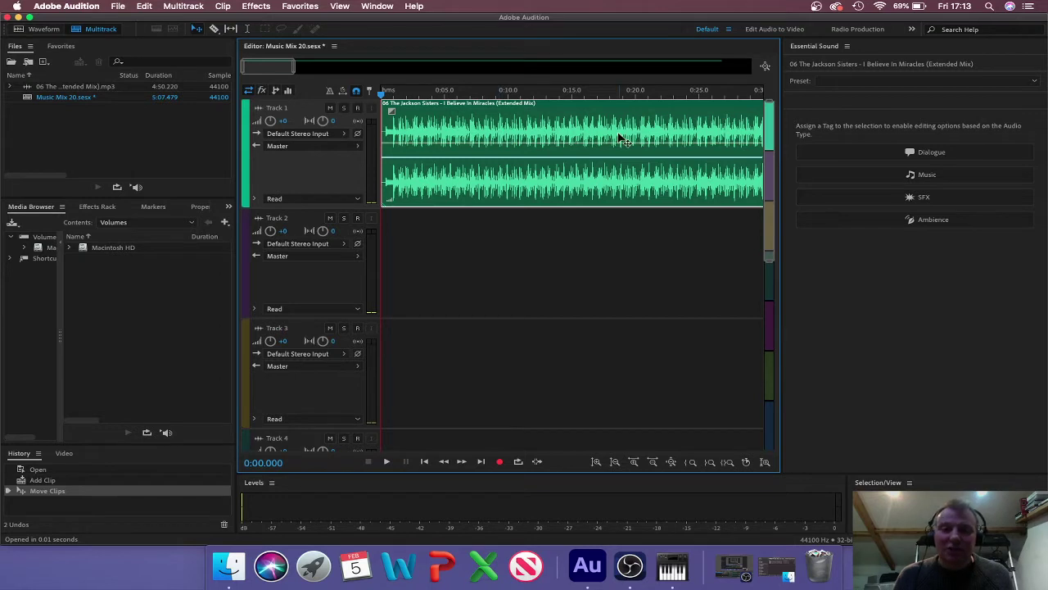
Step: Play the clip on Track 1 for a few seconds, starting at about 0:02
{"action": "left_click", "coordinate": [407, 95]}
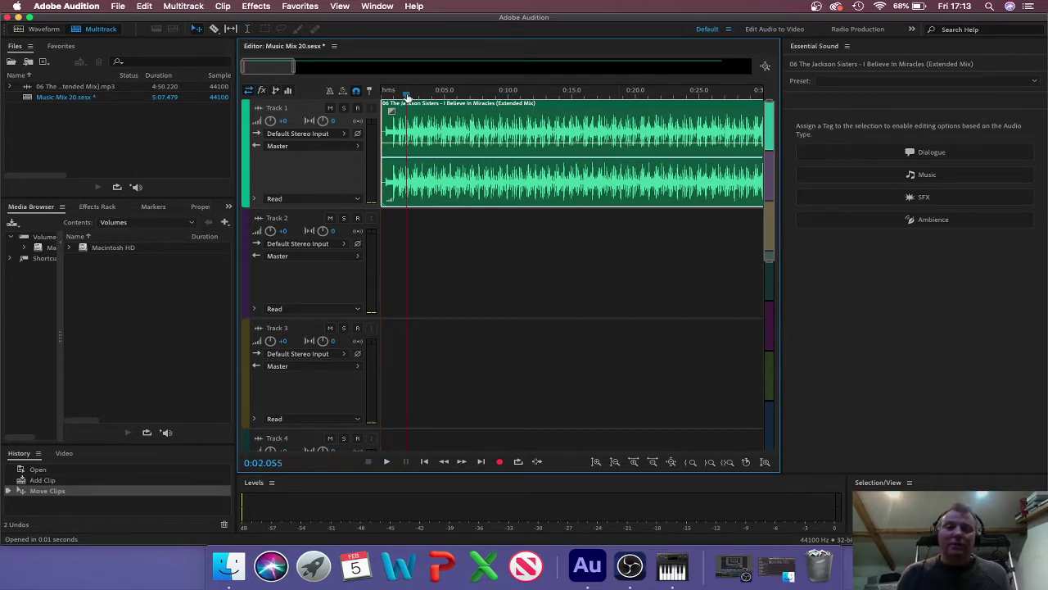
{"action": "key", "text": "space"}
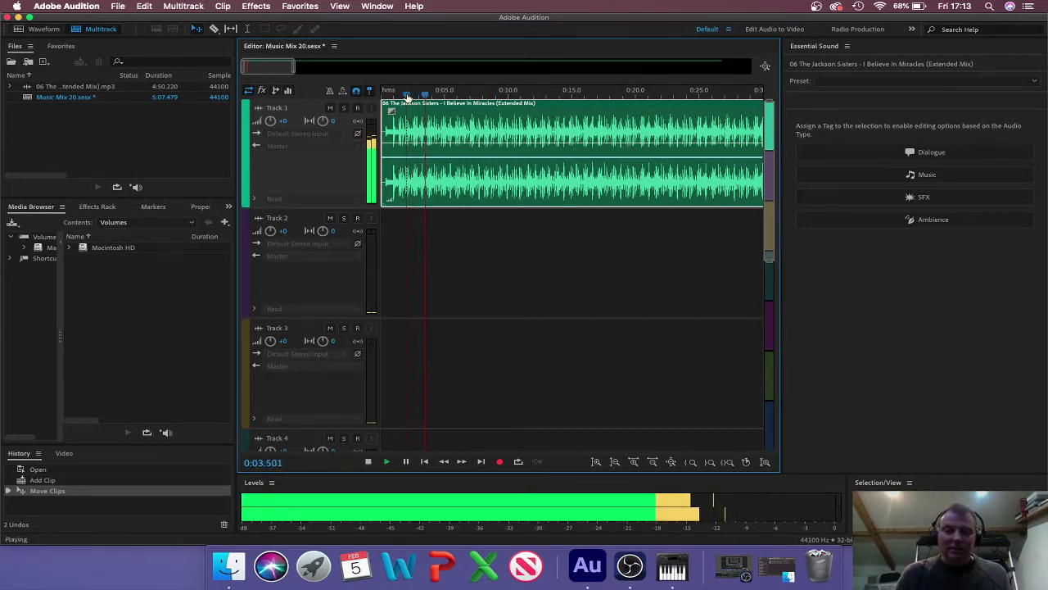
{"action": "key", "text": "space"}
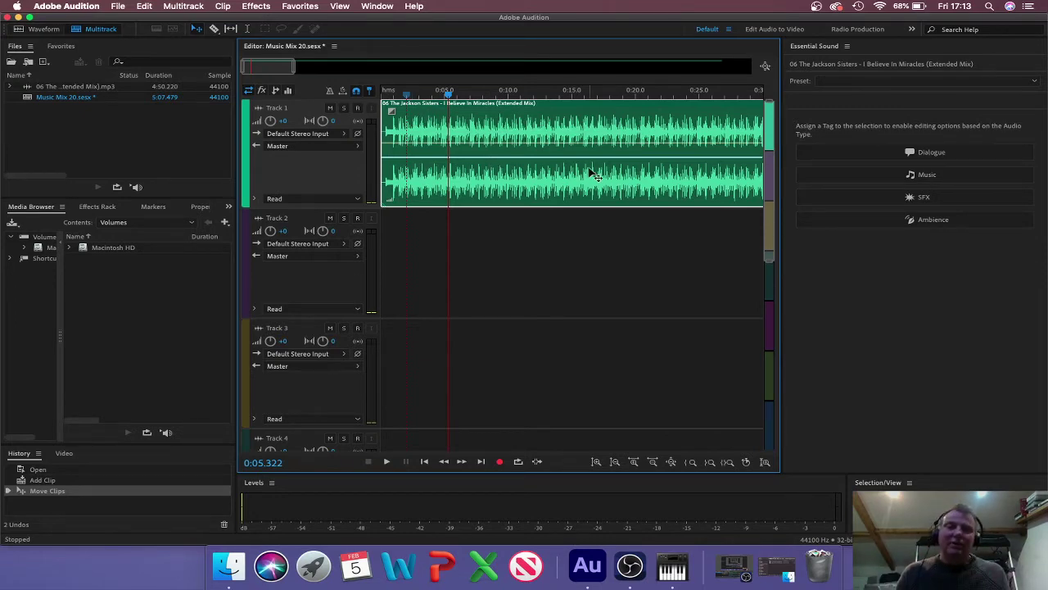
Step: Listen to the clip from about 0:34, where its waveform becomes louder
{"action": "scroll", "coordinate": [596, 175], "scroll_direction": "right", "scroll_amount": 5}
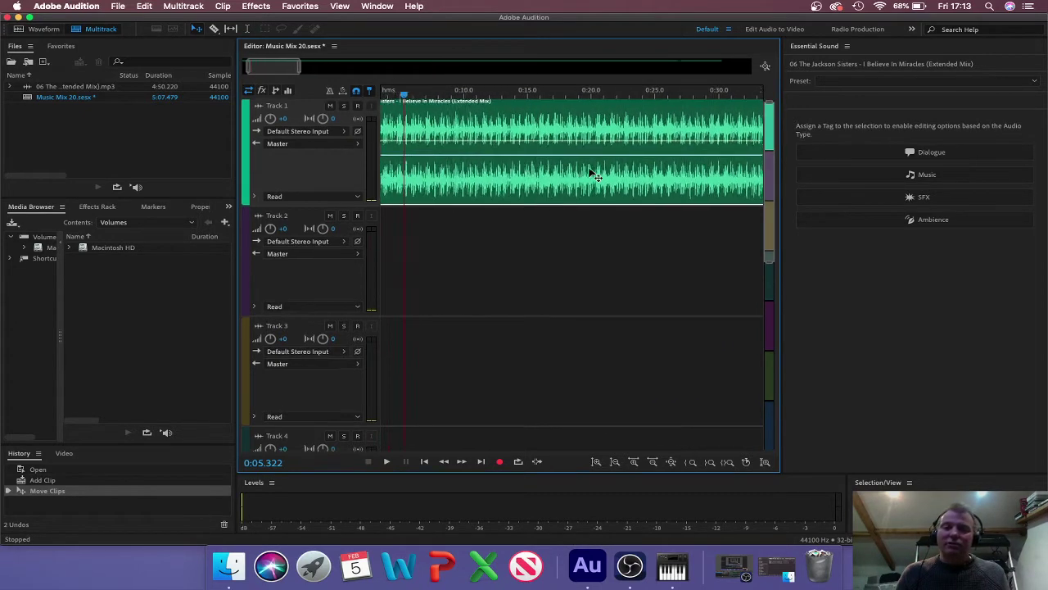
{"action": "scroll", "coordinate": [596, 175], "scroll_direction": "left", "scroll_amount": 5}
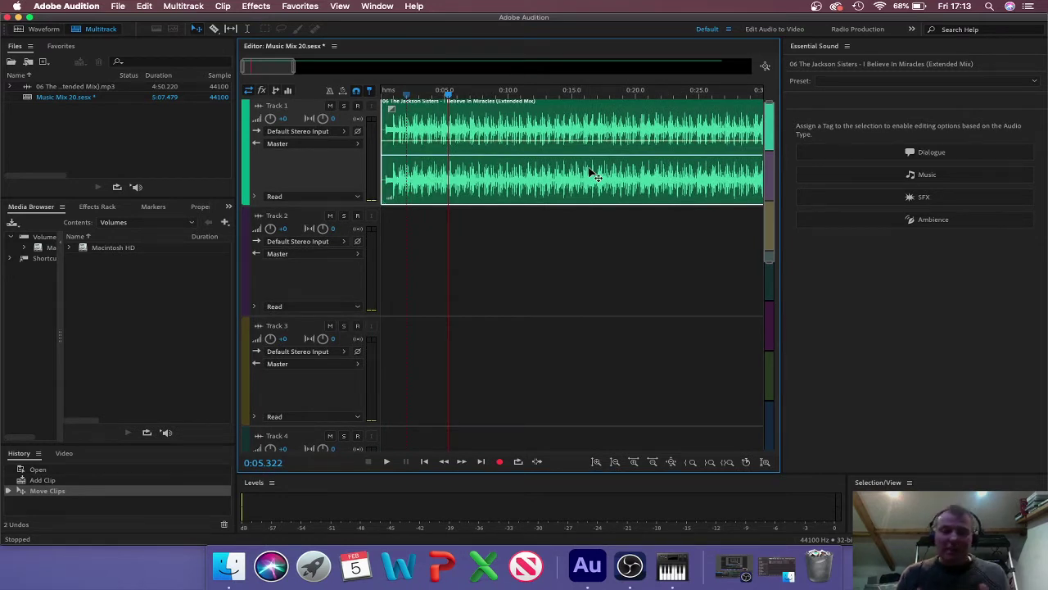
{"action": "scroll", "coordinate": [527, 179], "scroll_direction": "right", "scroll_amount": 15}
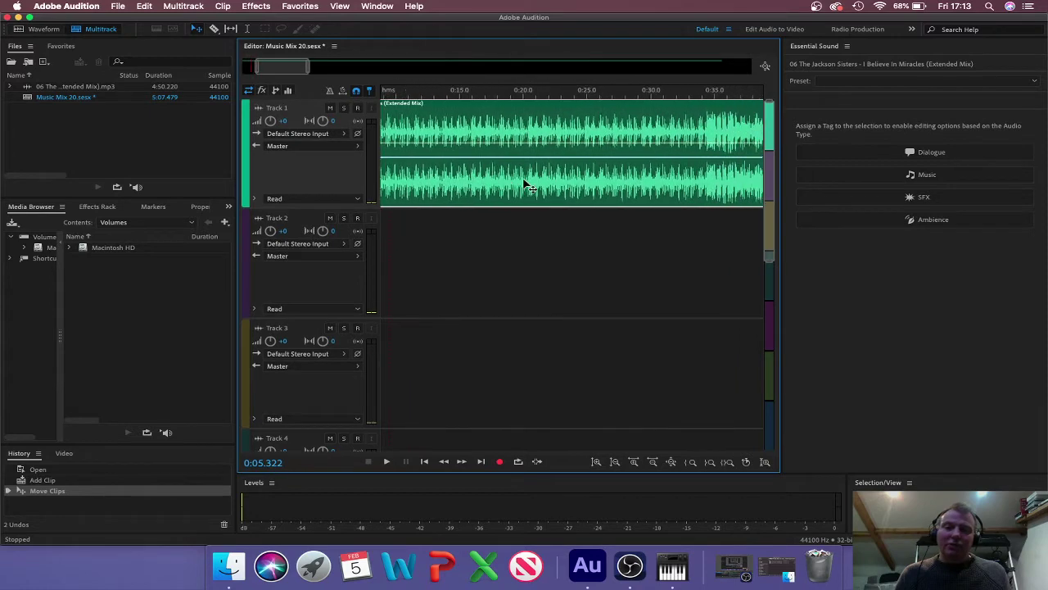
{"action": "scroll", "coordinate": [527, 187], "scroll_direction": "right", "scroll_amount": 1}
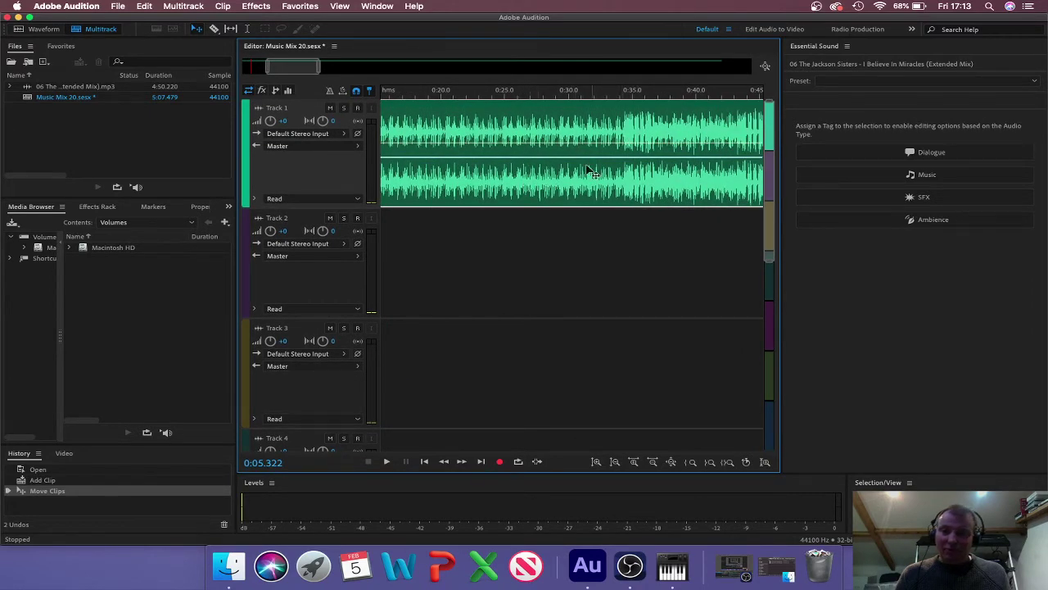
{"action": "left_click", "coordinate": [626, 93]}
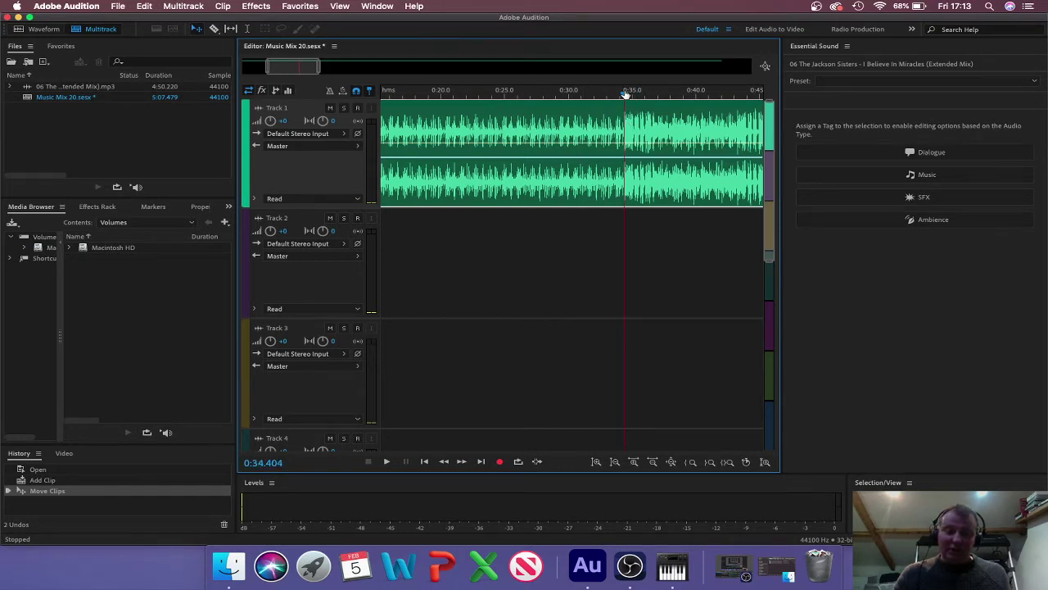
{"action": "key", "text": "space"}
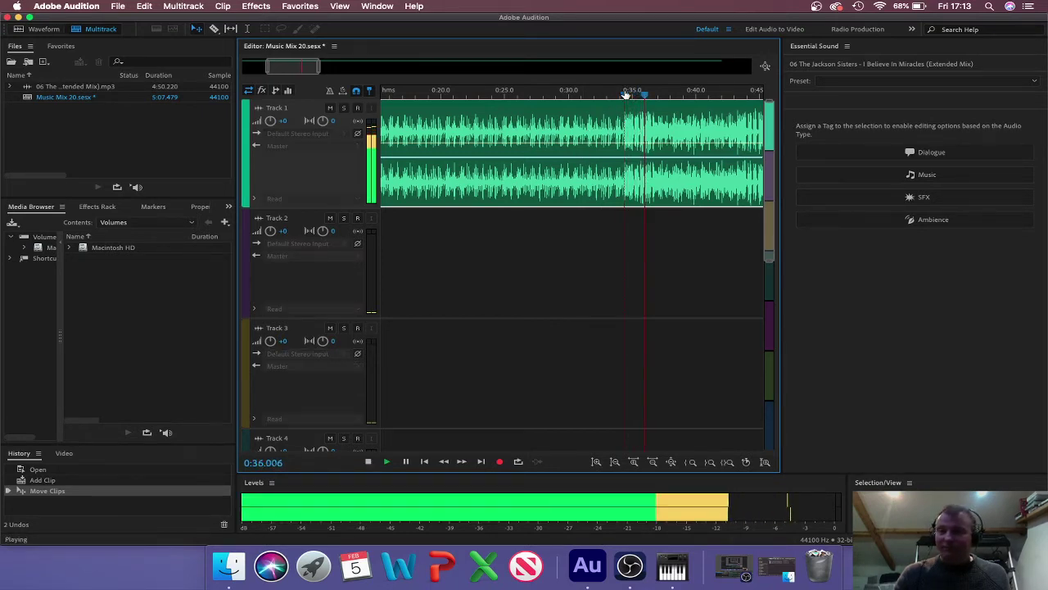
{"action": "key", "text": "space"}
Step: Zoom the timeline in on the clip's passage from about 0:28 to 0:35, just around the playhead
{"action": "scroll", "coordinate": [632, 94], "scroll_direction": "down", "scroll_amount": 3}
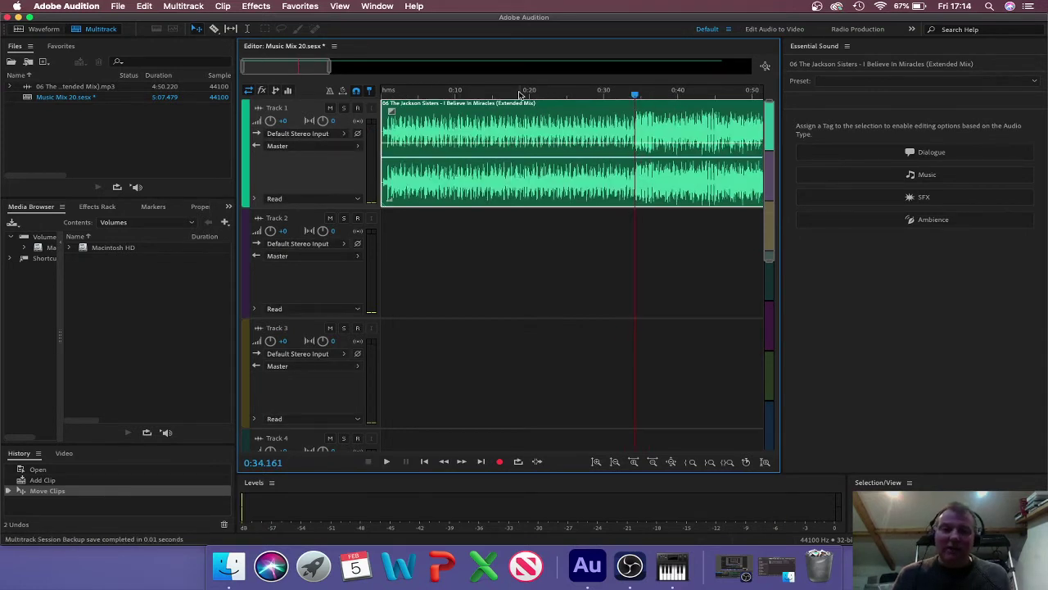
{"action": "left_click", "coordinate": [333, 67]}
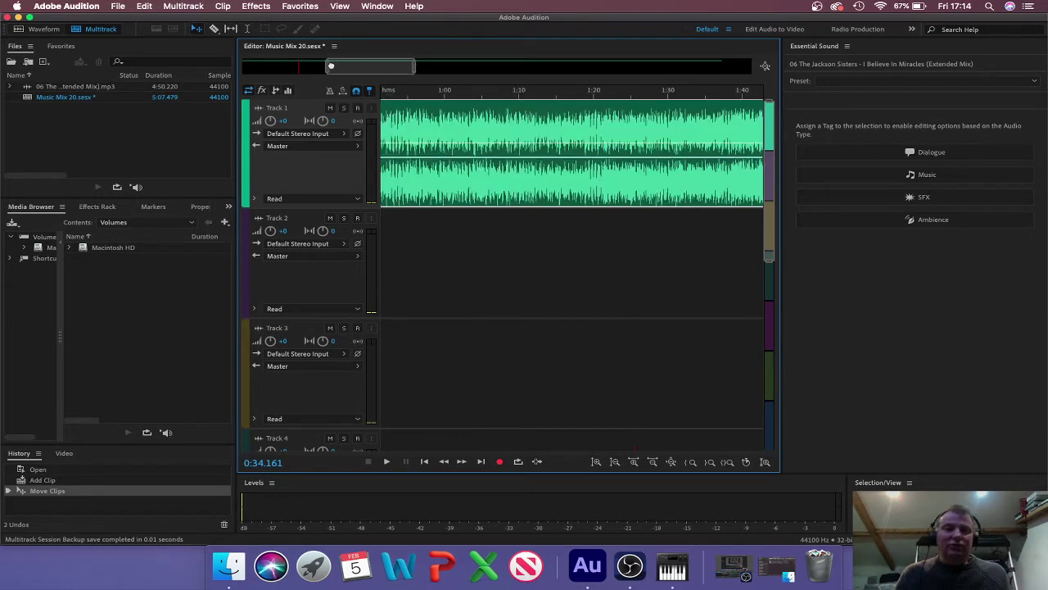
{"action": "left_click_drag", "start_coordinate": [345, 66], "coordinate": [298, 70]}
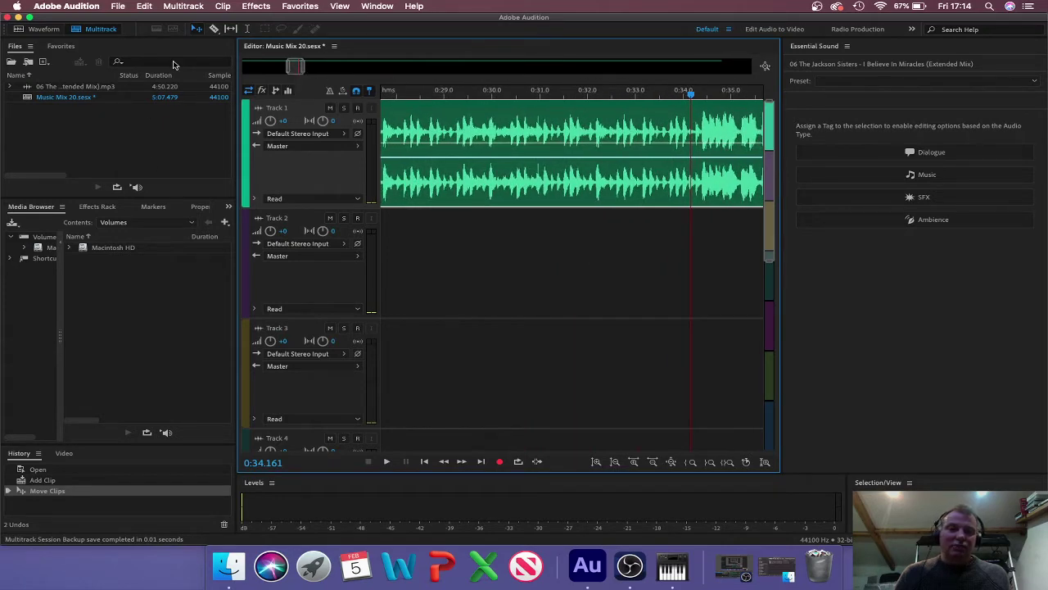
Step: Split the Track 1 clip with the Razor at about 0:34.4, where the waveform becomes louder, and delete the part before the cut
{"action": "left_click", "coordinate": [212, 29]}
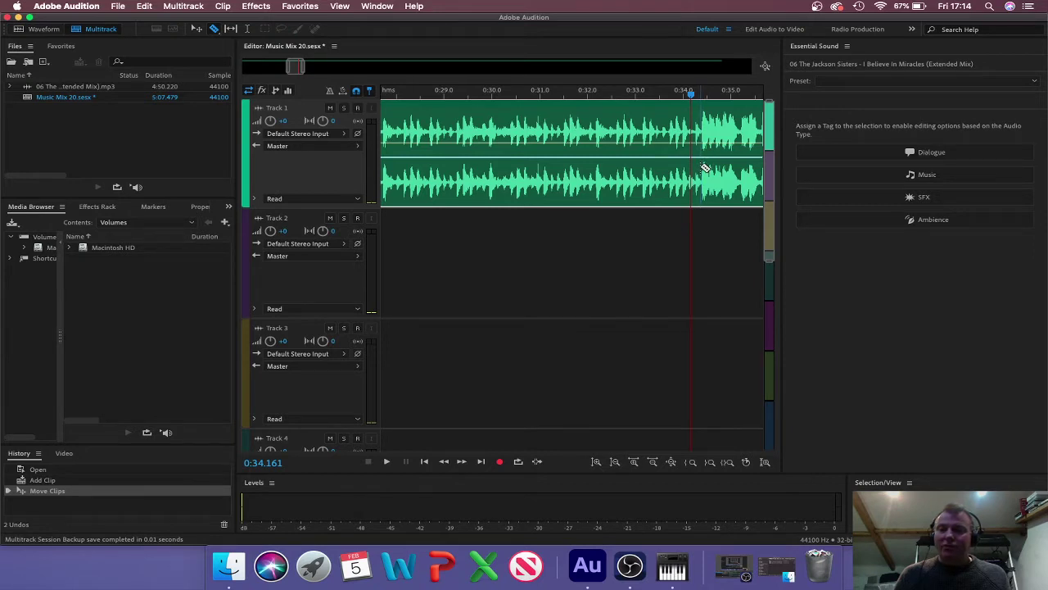
{"action": "left_click", "coordinate": [701, 168]}
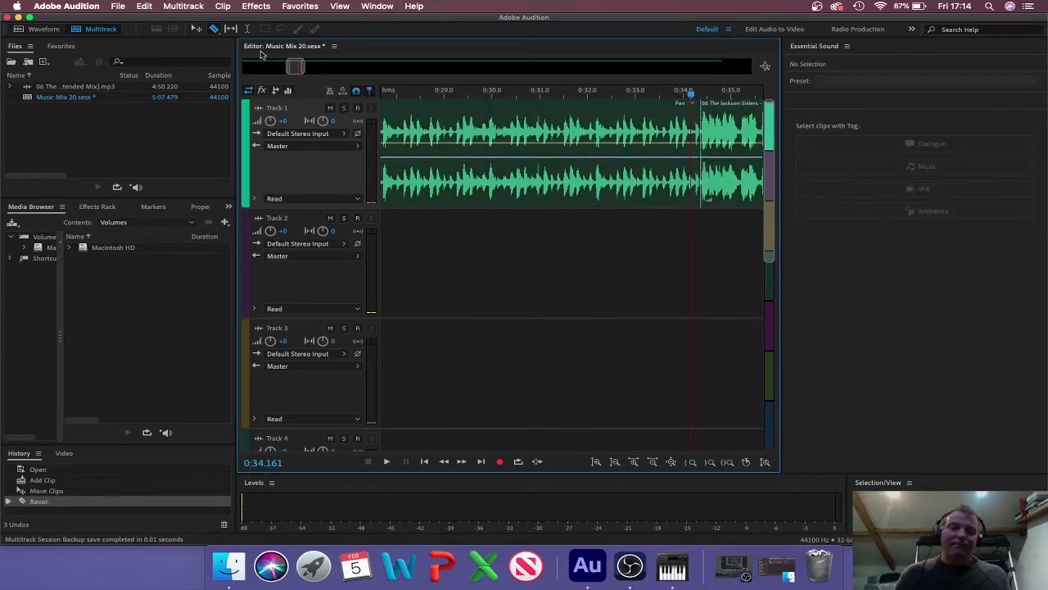
{"action": "left_click", "coordinate": [197, 30]}
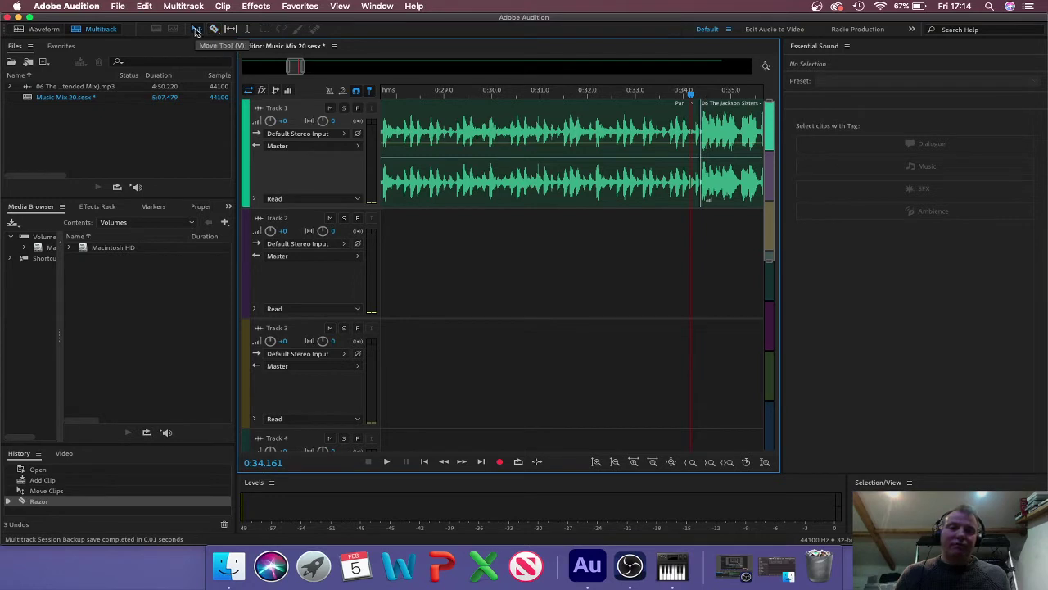
{"action": "left_click", "coordinate": [551, 179]}
{"action": "key", "text": "Delete"}
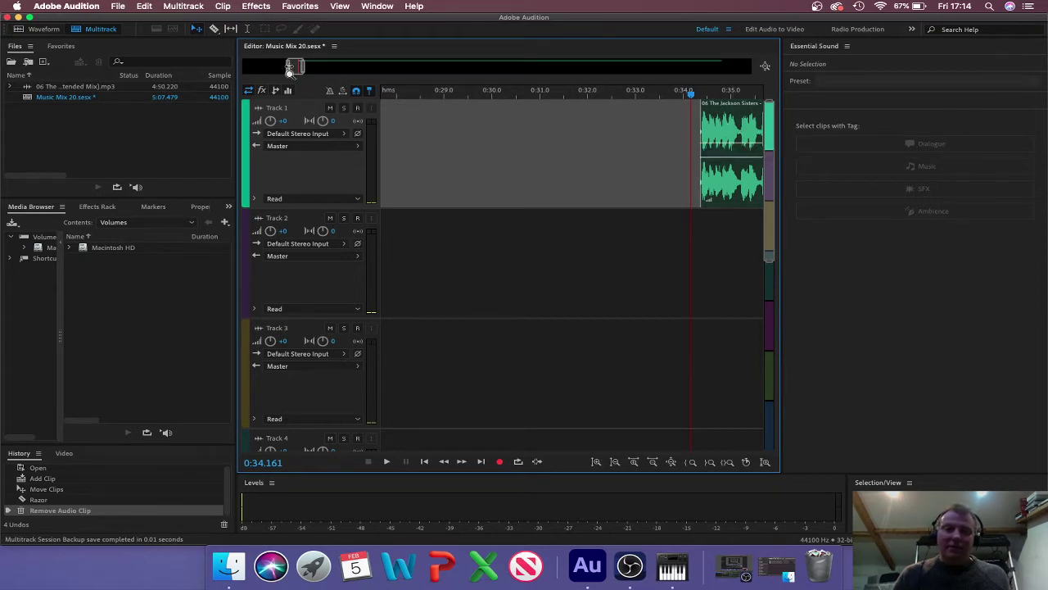
Step: Razor off the thin quiet sliver at the start of the remaining Track 1 clip, just before its first loud beat, and delete it
{"action": "left_click_drag", "start_coordinate": [291, 69], "coordinate": [298, 70]}
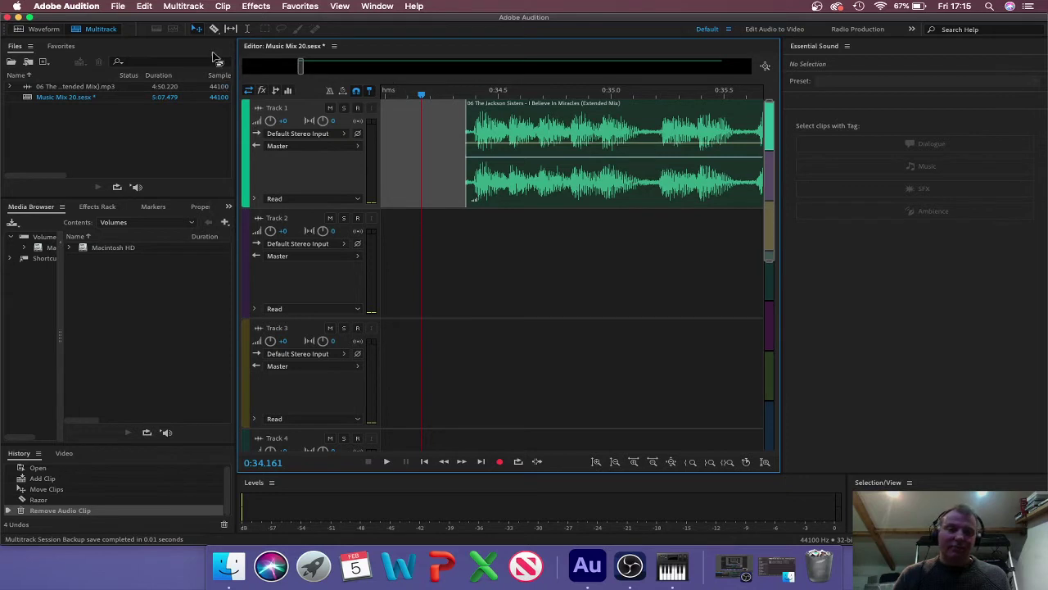
{"action": "left_click", "coordinate": [214, 28]}
{"action": "left_click", "coordinate": [471, 154]}
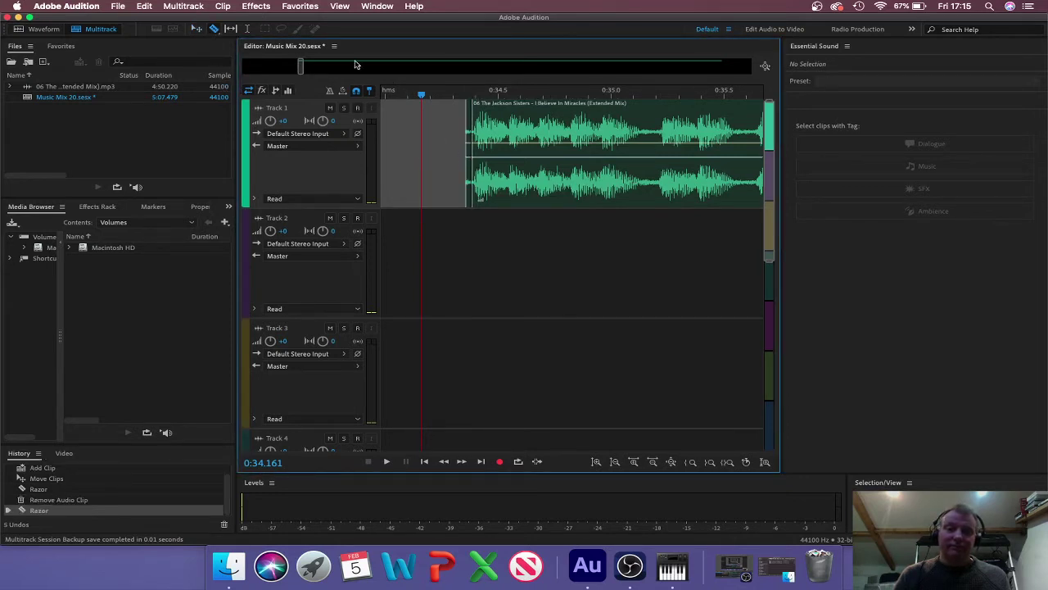
{"action": "left_click", "coordinate": [196, 29]}
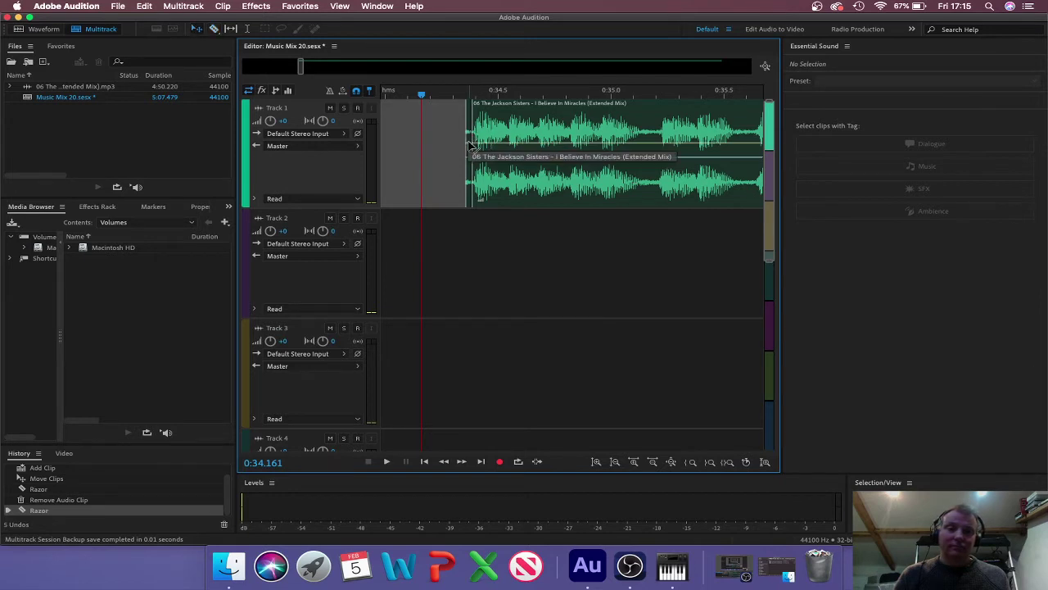
{"action": "left_click", "coordinate": [472, 146]}
{"action": "key", "text": "Delete"}
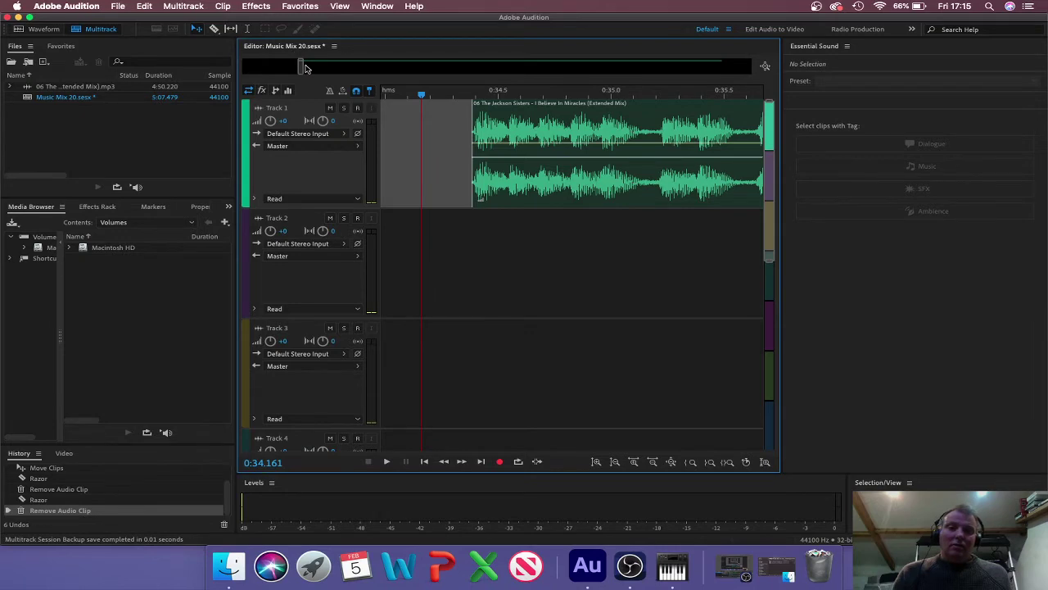
Step: Move the trimmed Track 1 clip to the session start and play its first few seconds from 0:00
{"action": "left_click_drag", "start_coordinate": [305, 68], "coordinate": [436, 68]}
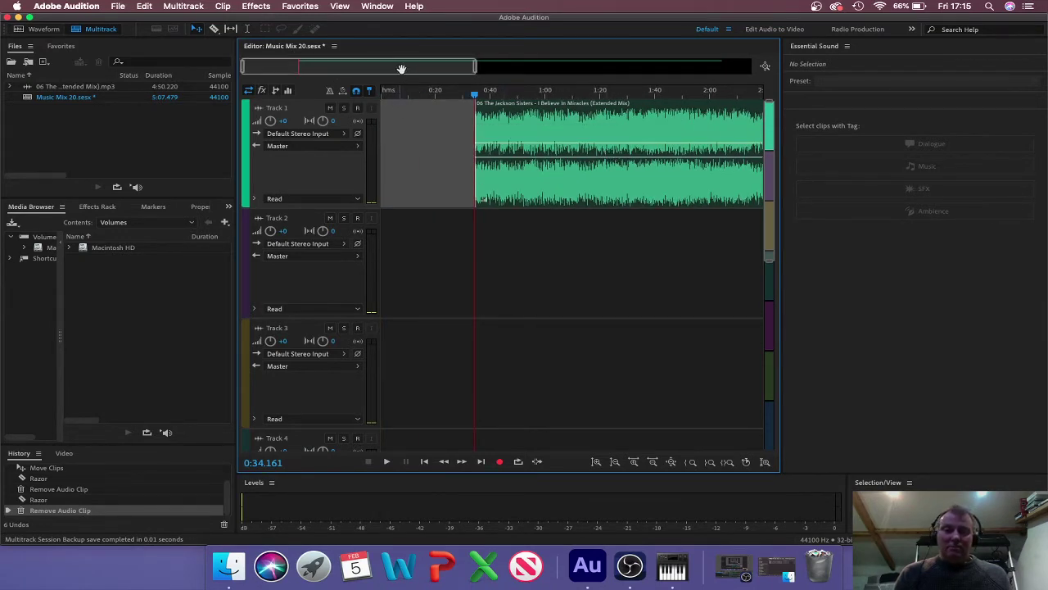
{"action": "left_click_drag", "start_coordinate": [663, 129], "coordinate": [547, 133]}
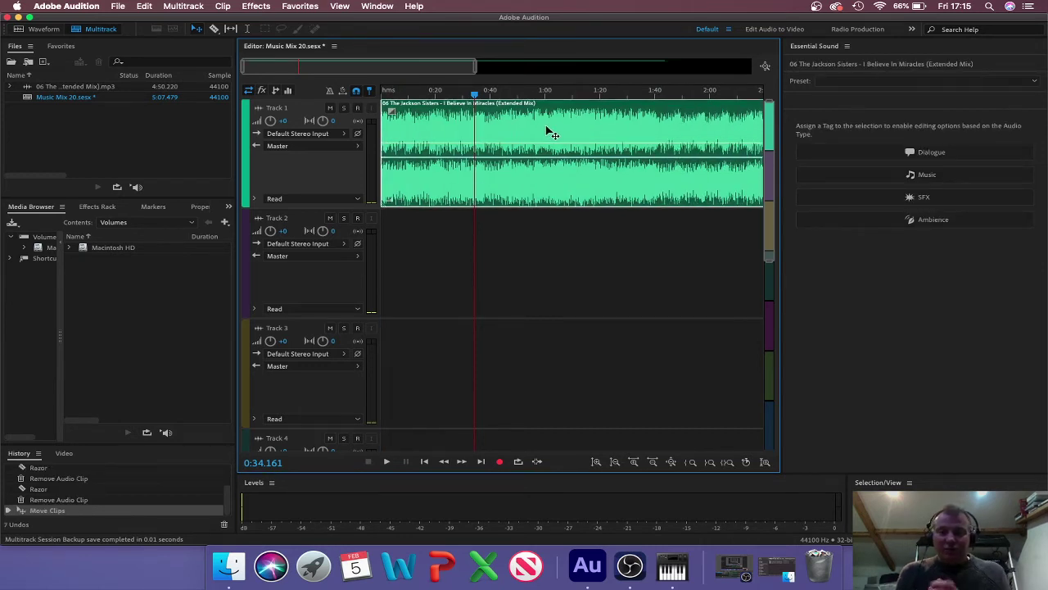
{"action": "left_click", "coordinate": [424, 461]}
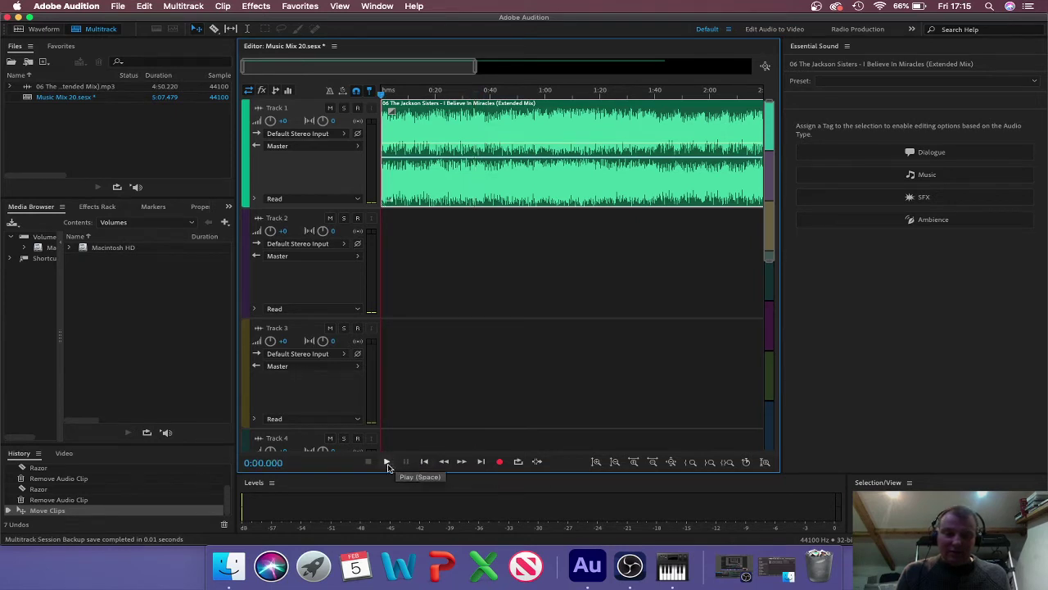
{"action": "left_click", "coordinate": [387, 461]}
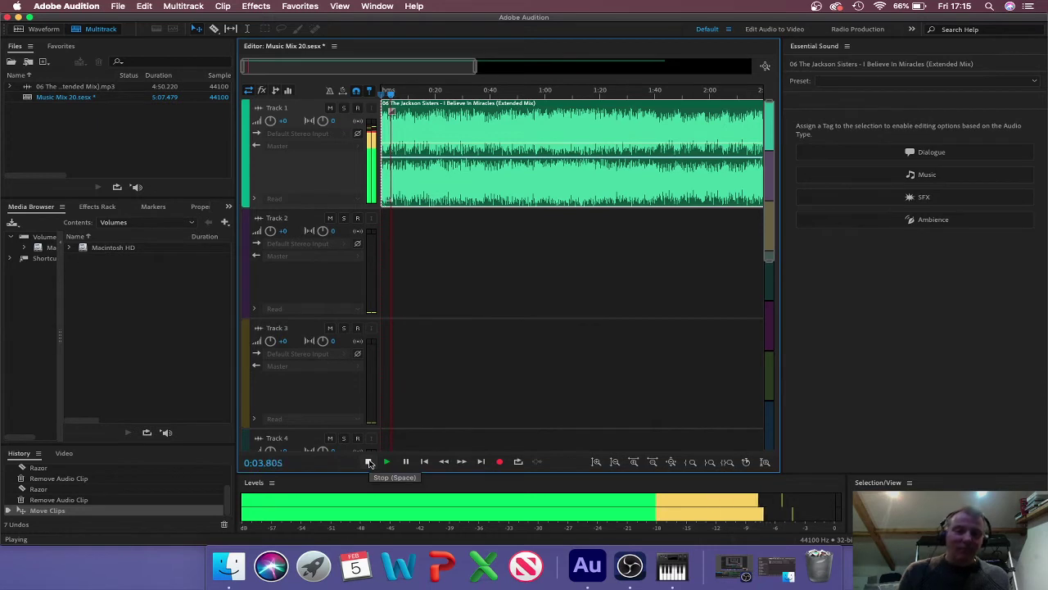
{"action": "left_click", "coordinate": [369, 462]}
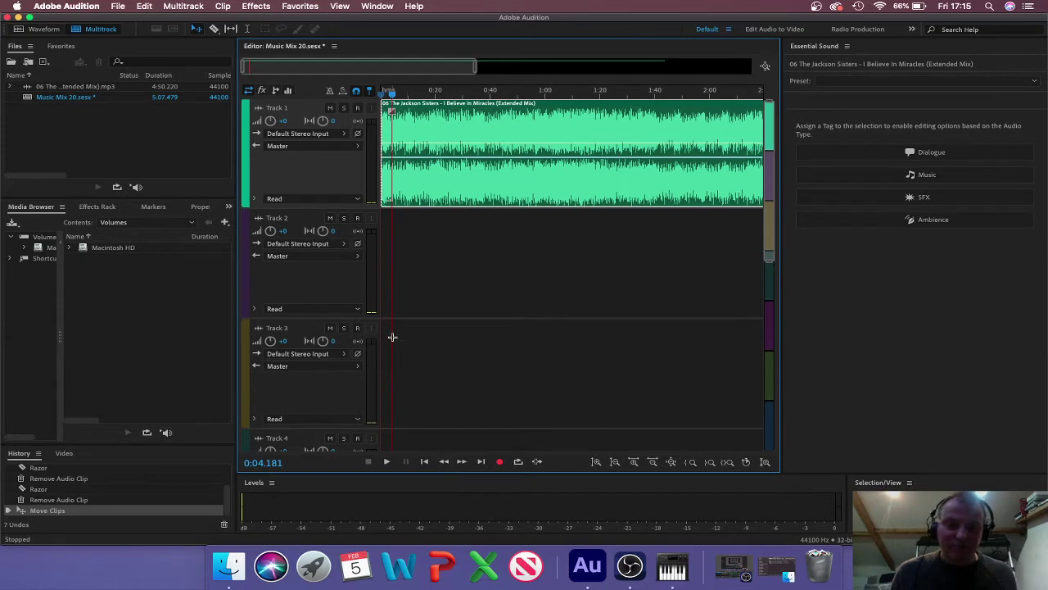
Step: Play the Track 1 clip on to about 0:20 to find an end point, and replay the enlarged passage from about 0:16.6
{"action": "left_click", "coordinate": [388, 462]}
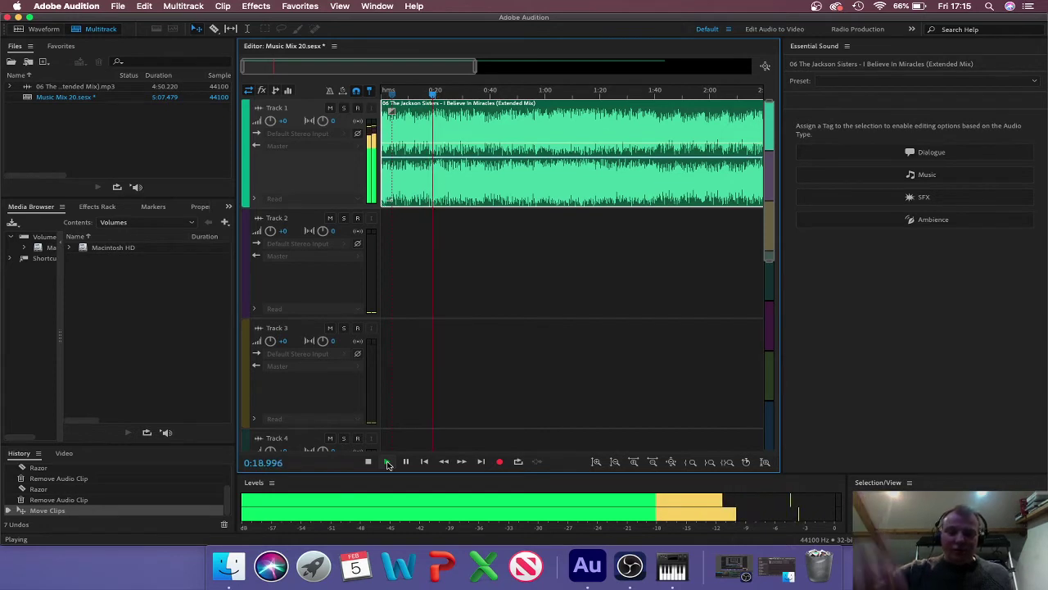
{"action": "left_click", "coordinate": [388, 464]}
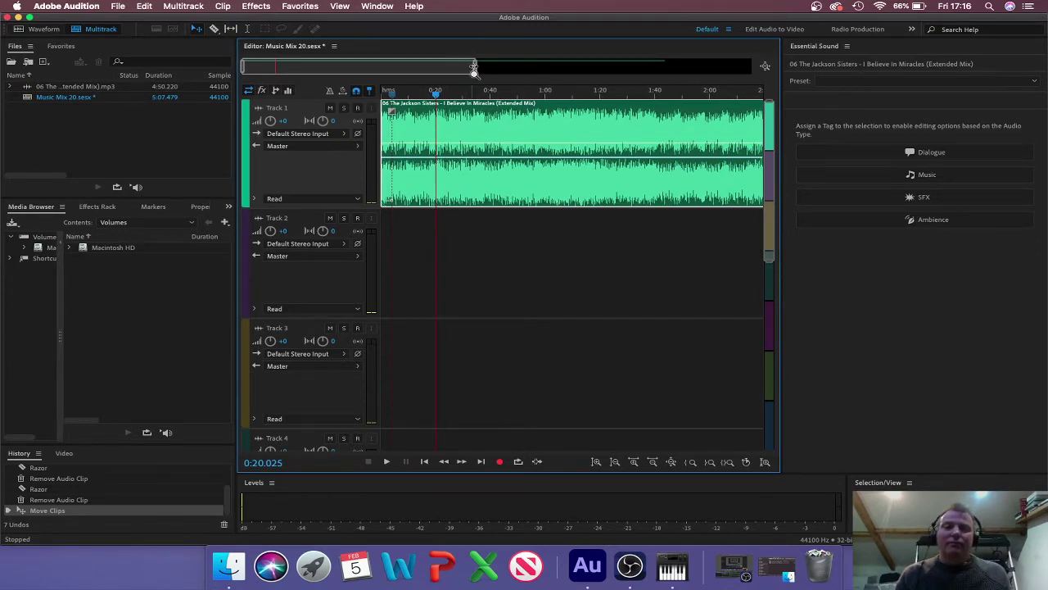
{"action": "left_click_drag", "start_coordinate": [475, 70], "coordinate": [275, 69]}
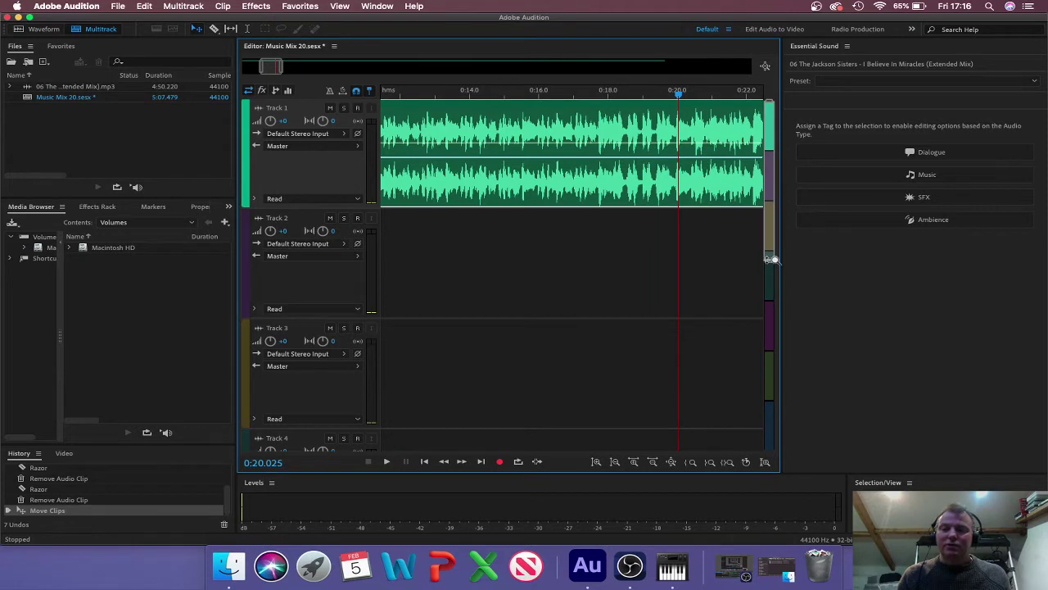
{"action": "left_click_drag", "start_coordinate": [771, 258], "coordinate": [760, 181]}
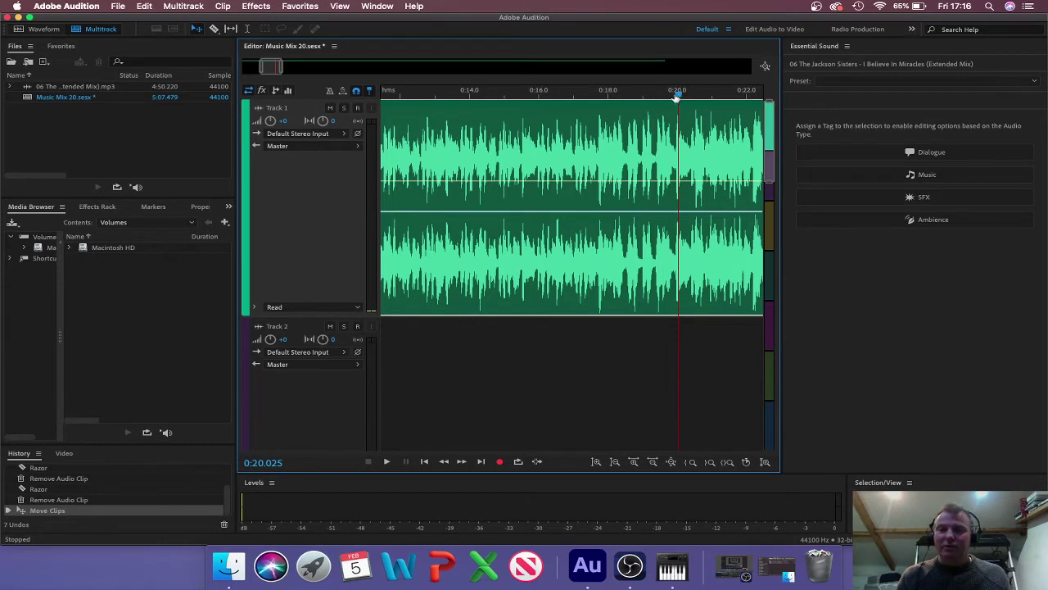
{"action": "left_click", "coordinate": [561, 97]}
{"action": "key", "text": "space"}
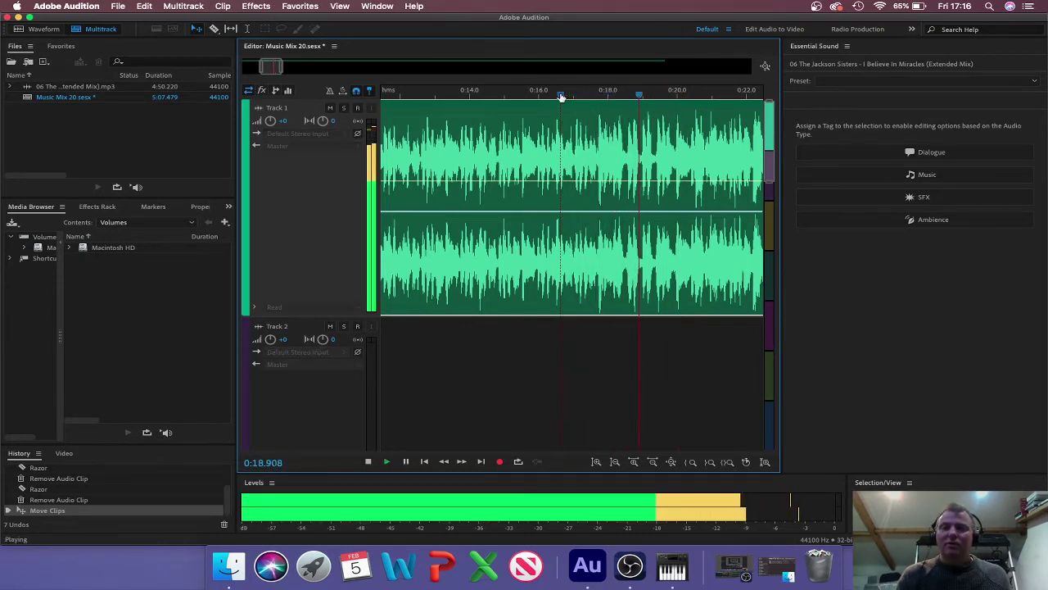
{"action": "key", "text": "space"}
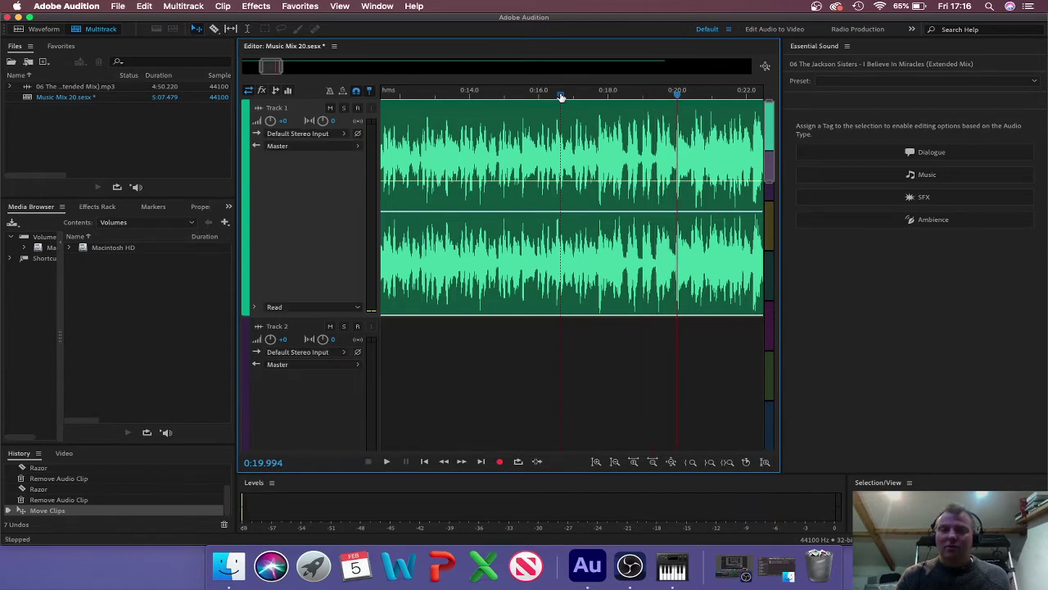
Step: Position the playhead at about 0:19.85, split the Track 1 clip with the Razor just after it at about 0:20, and delete the remainder
{"action": "left_click_drag", "start_coordinate": [678, 96], "coordinate": [668, 96]}
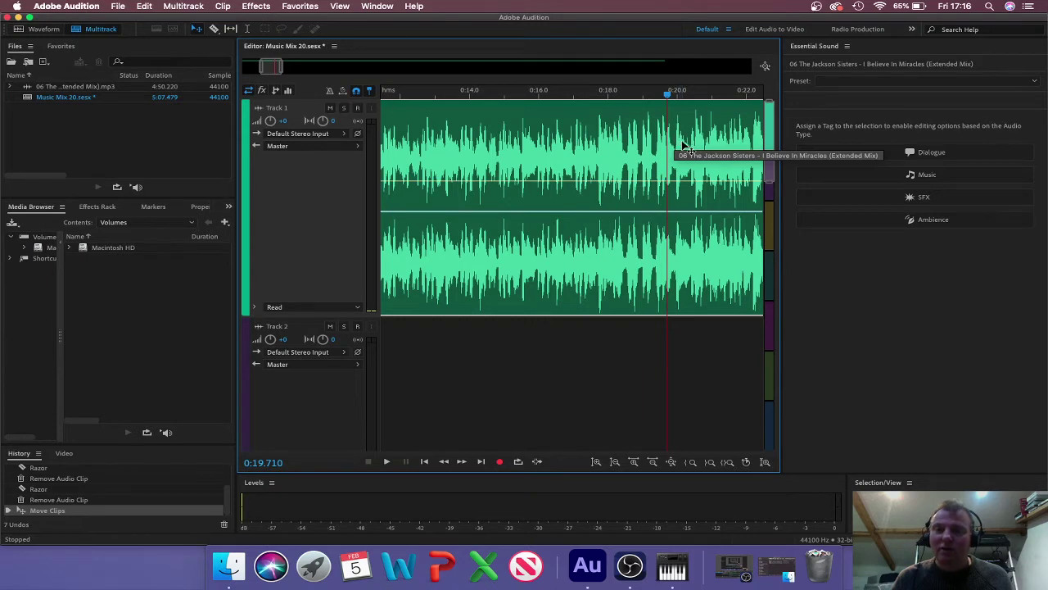
{"action": "mouse_move", "coordinate": [668, 96]}
{"action": "left_mouse_down"}
{"action": "mouse_move", "coordinate": [688, 95]}
{"action": "mouse_move", "coordinate": [673, 96]}
{"action": "left_mouse_up"}
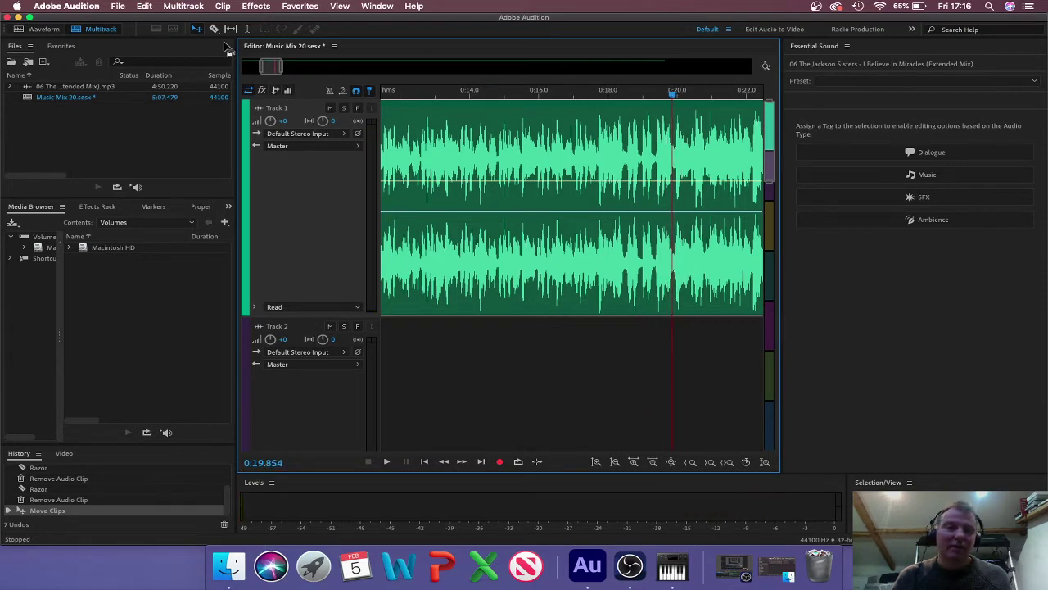
{"action": "left_click", "coordinate": [214, 30]}
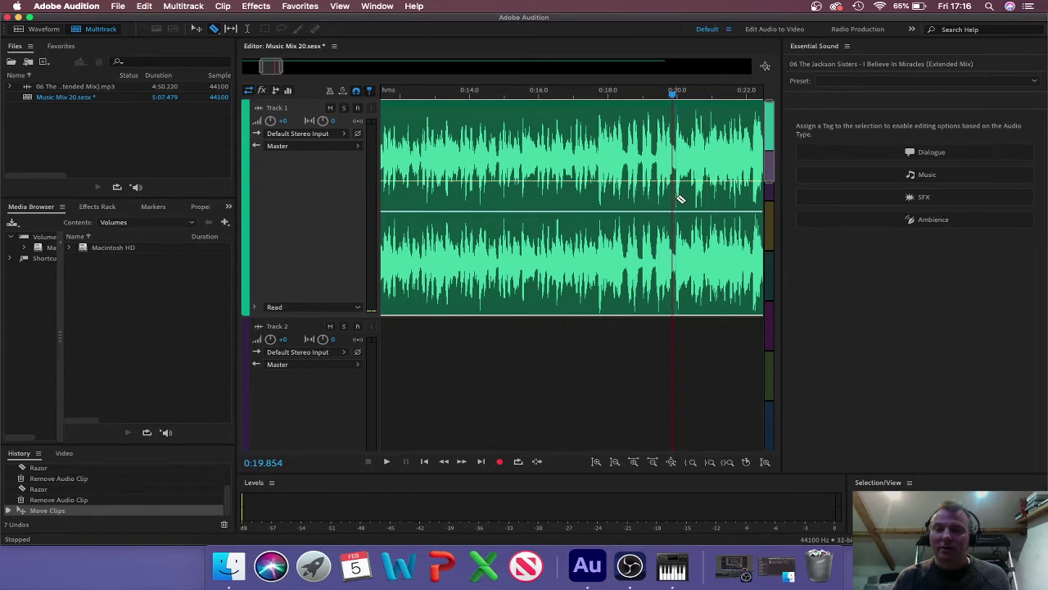
{"action": "left_click", "coordinate": [677, 197]}
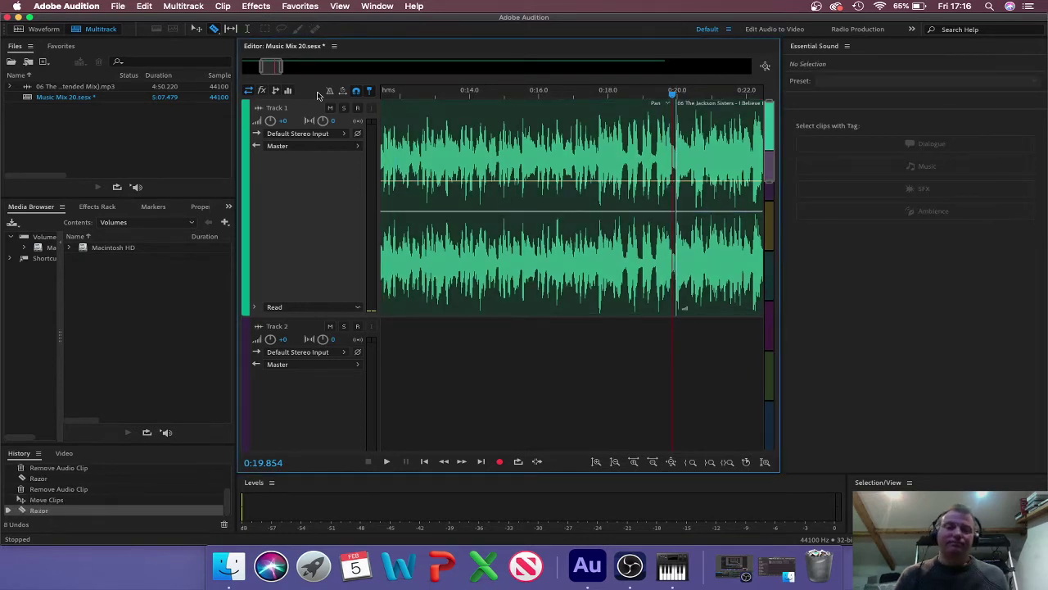
{"action": "left_click", "coordinate": [196, 29]}
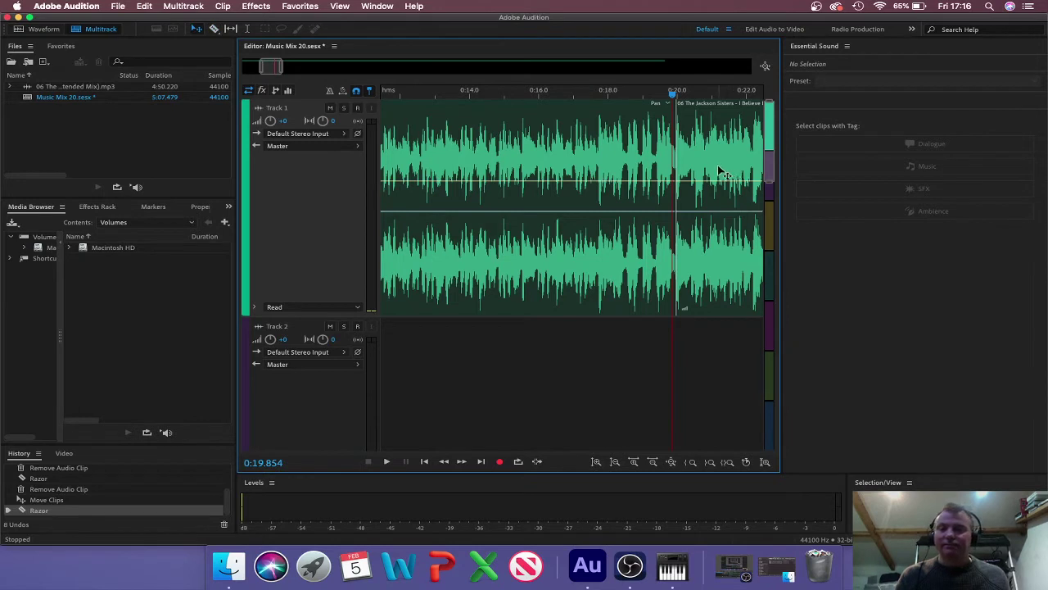
{"action": "left_click", "coordinate": [724, 174]}
{"action": "key", "text": "Delete"}
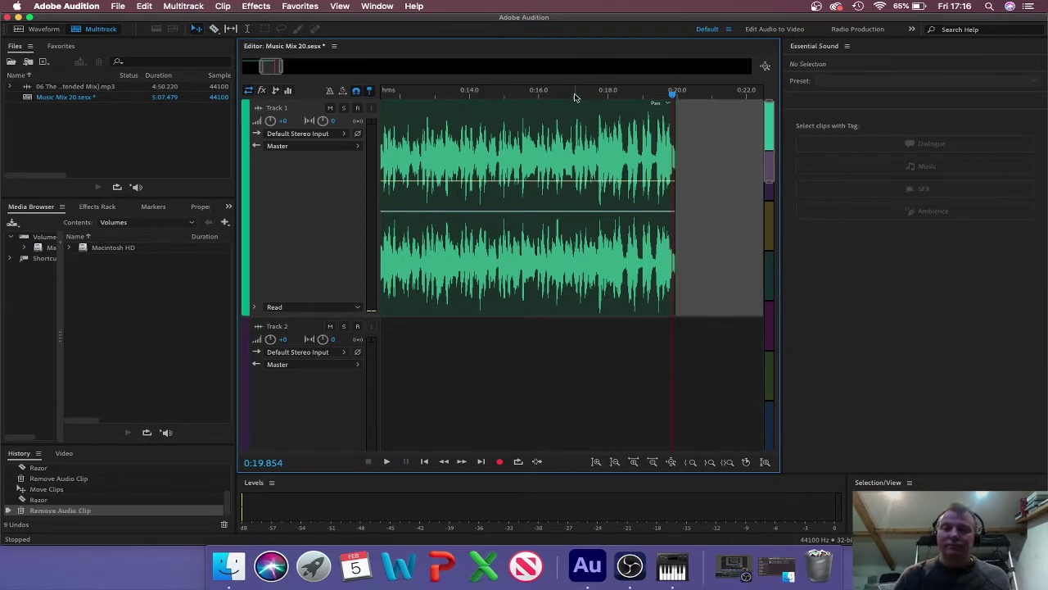
Step: Listen to the new ending of the Track 1 clip from about 0:16.7 to just past the cut
{"action": "left_click", "coordinate": [562, 96]}
{"action": "key", "text": "space"}
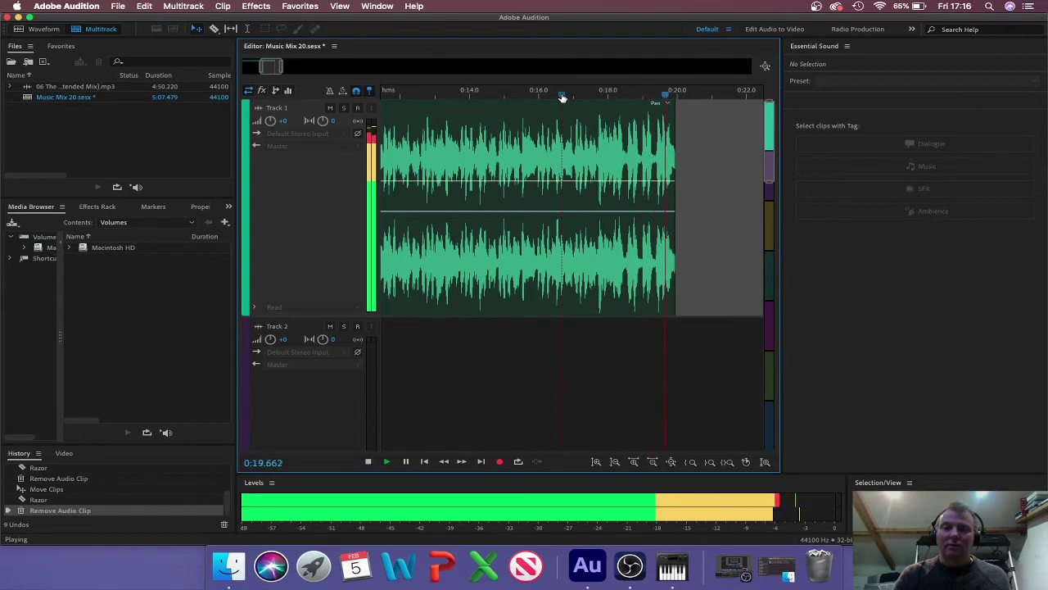
{"action": "key", "text": "space"}
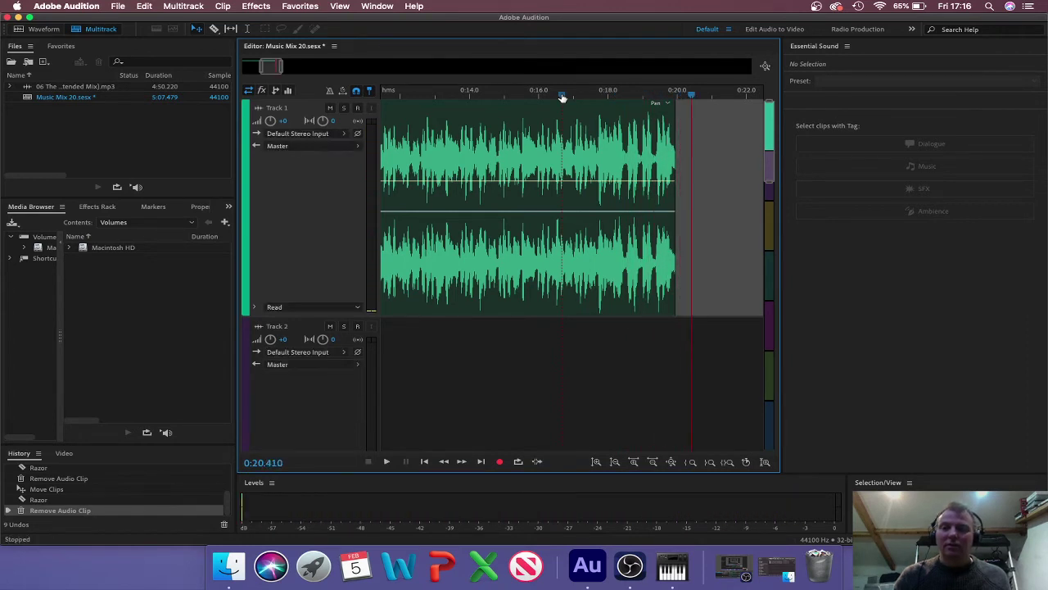
Step: Add a short fade-out with a linear value of about 19 to the end of the Track 1 clip and play it from 0:16
{"action": "left_click", "coordinate": [643, 149]}
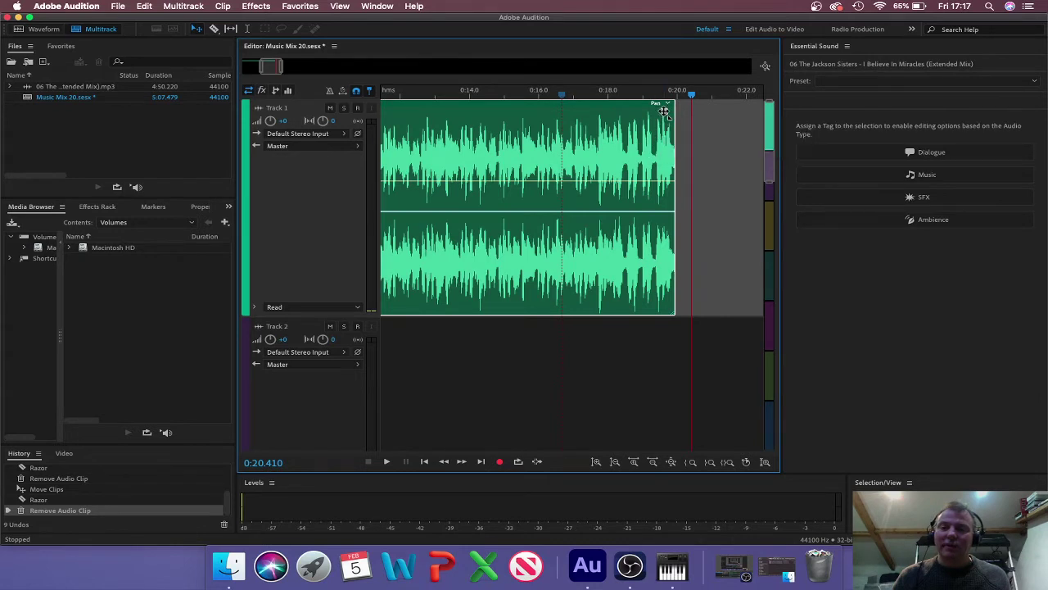
{"action": "left_click_drag", "start_coordinate": [664, 113], "coordinate": [658, 111]}
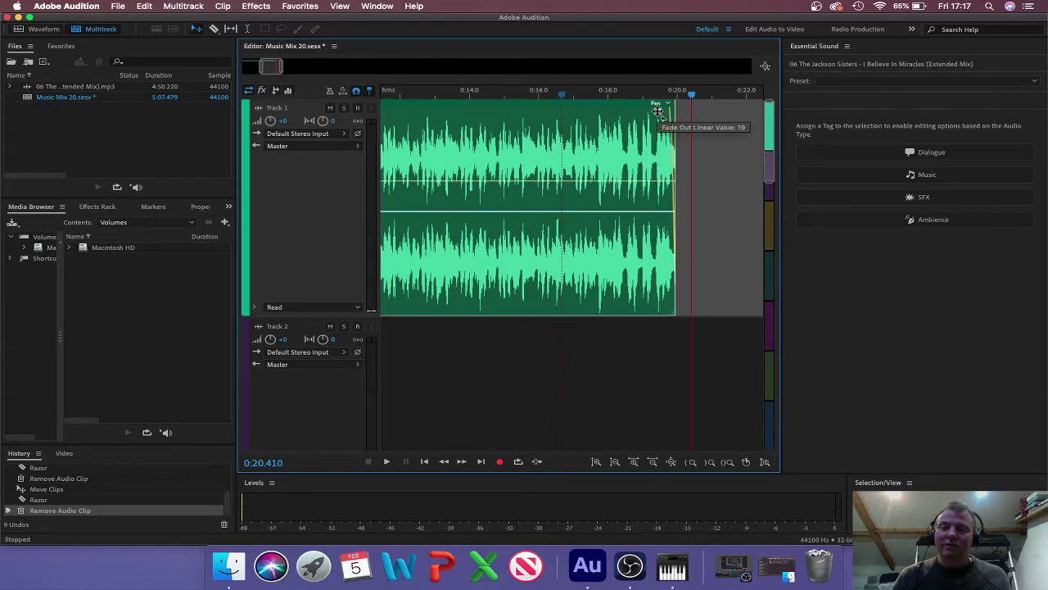
{"action": "left_click", "coordinate": [539, 95]}
{"action": "key", "text": "space"}
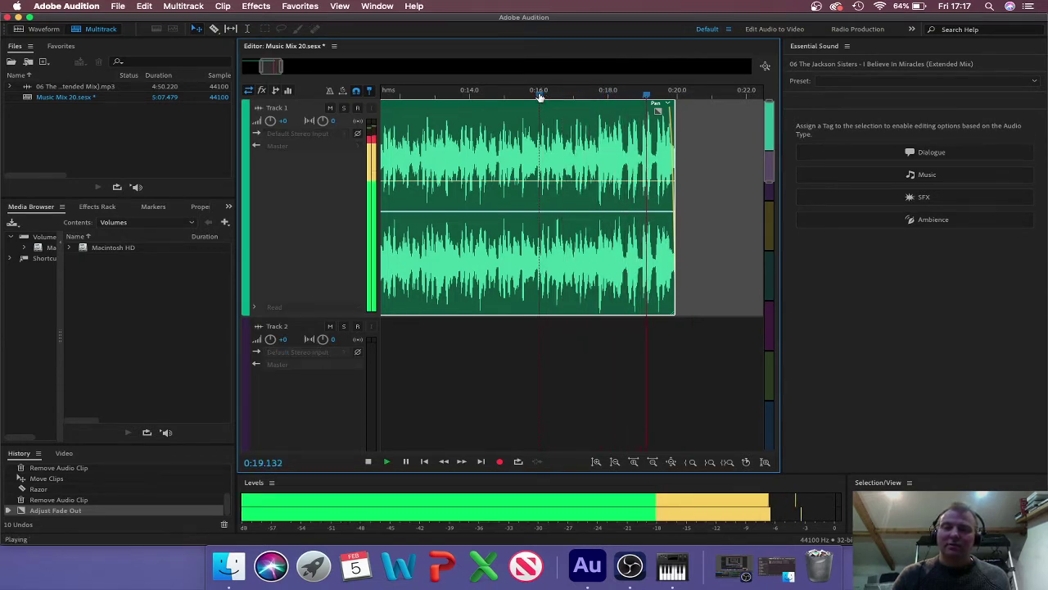
{"action": "key", "text": "space"}
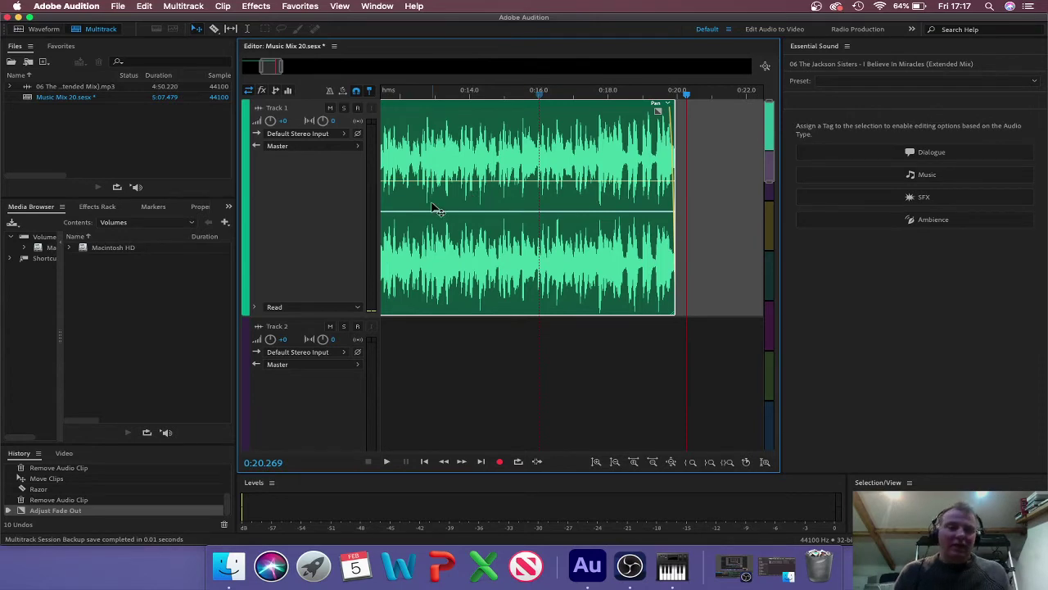
Step: Add the Gwen McCrae MP3 from the Music for Audition folder in Finder to Track 2 and start it at about 0:20, where the Track 1 clip ends
{"action": "left_click", "coordinate": [229, 565]}
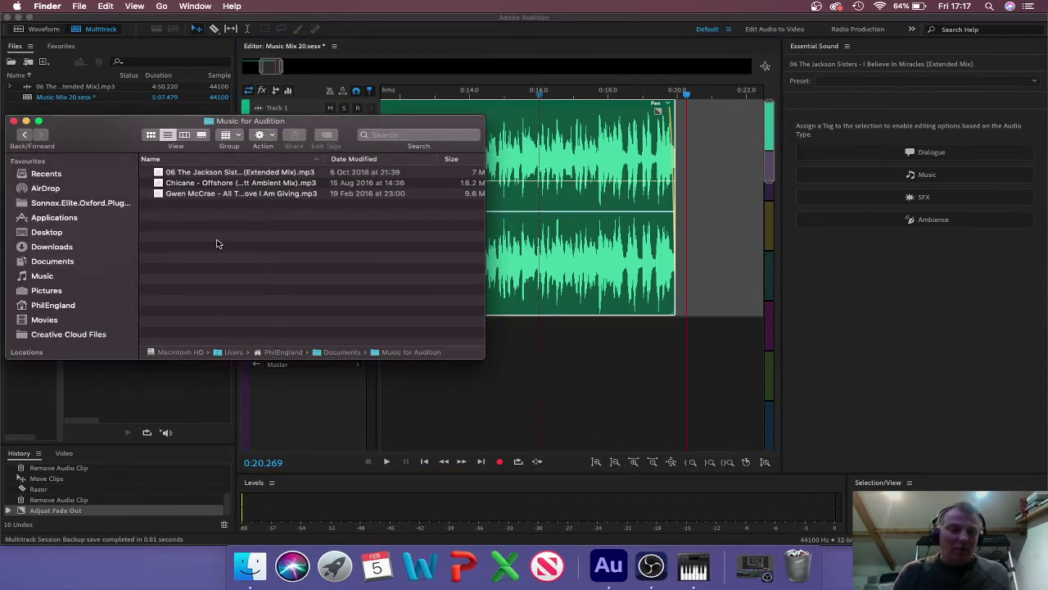
{"action": "left_click_drag", "start_coordinate": [227, 199], "coordinate": [629, 378]}
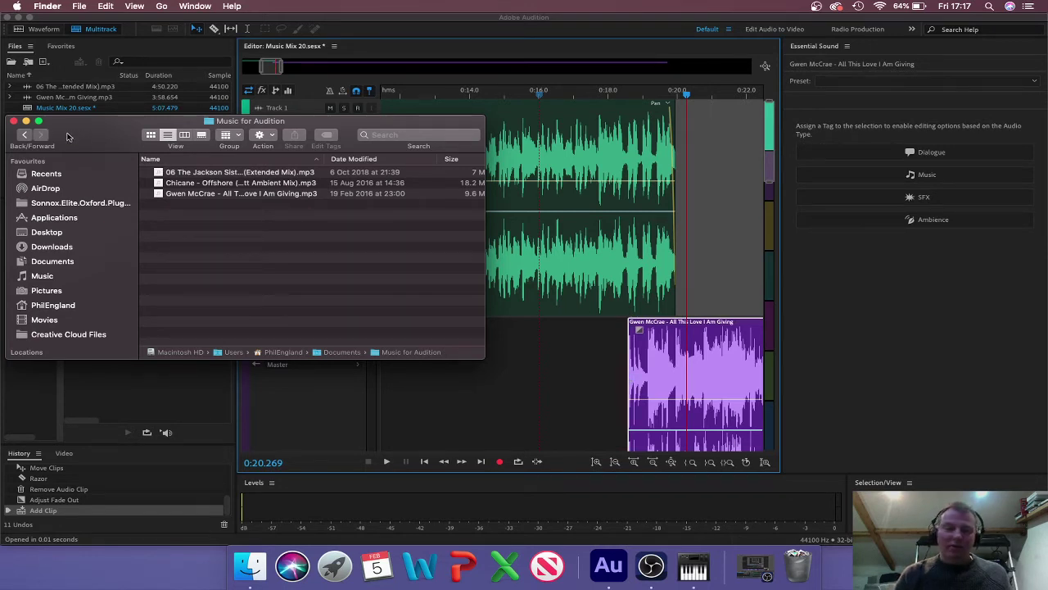
{"action": "left_click", "coordinate": [26, 121]}
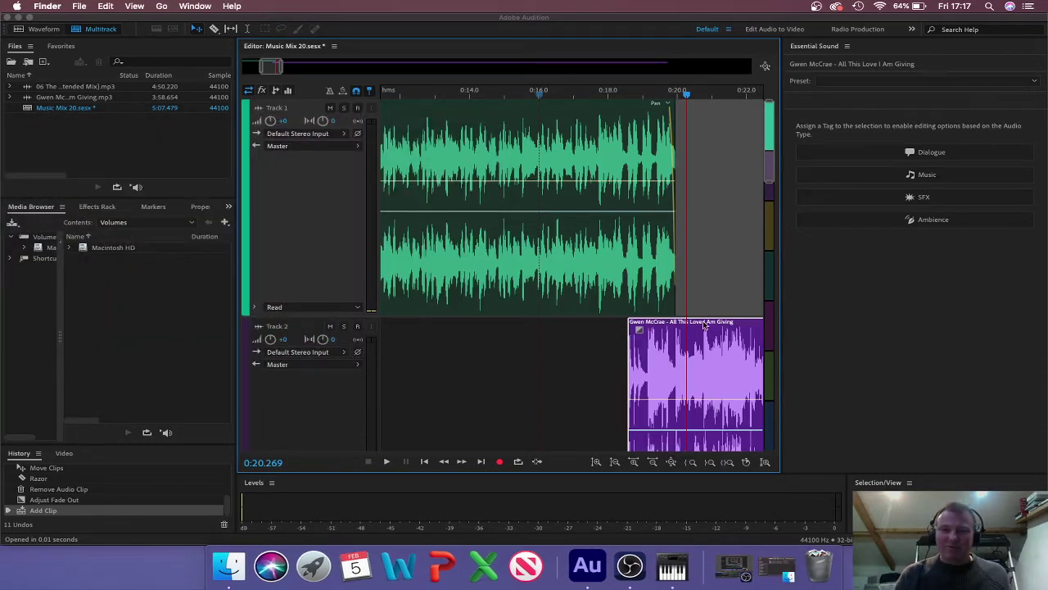
{"action": "left_click_drag", "start_coordinate": [704, 325], "coordinate": [754, 351]}
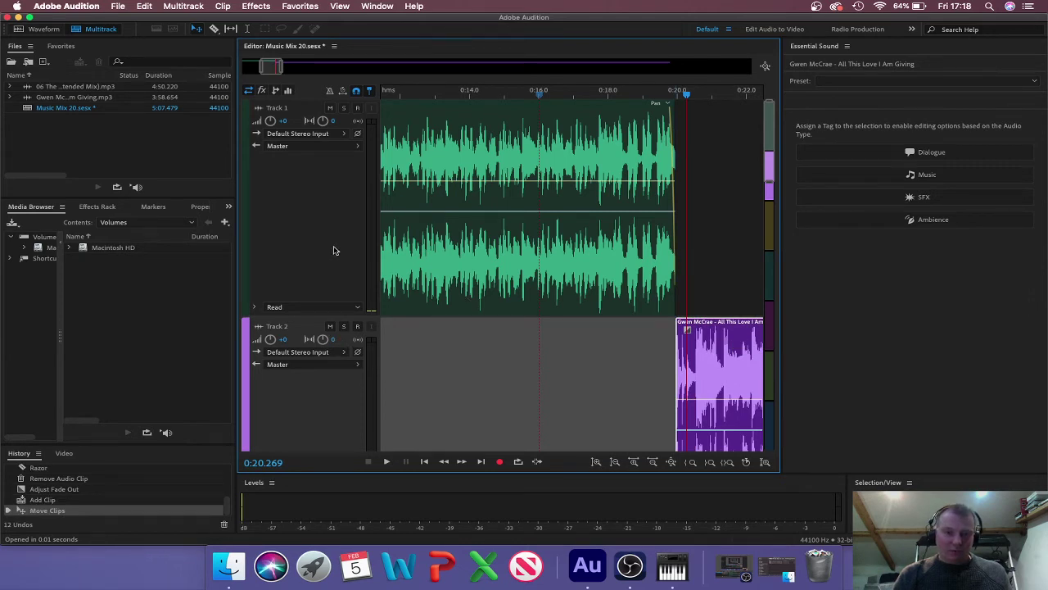
Step: Listen to the transition from the Track 1 clip to the Track 2 clip, starting at about 0:17.4
{"action": "left_click", "coordinate": [357, 90]}
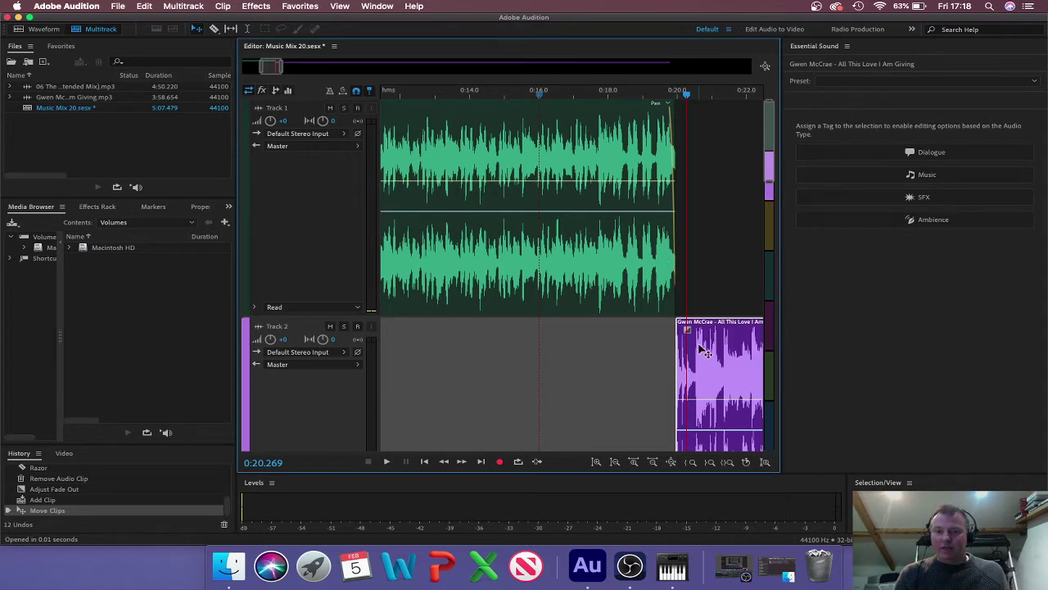
{"action": "left_click", "coordinate": [586, 94]}
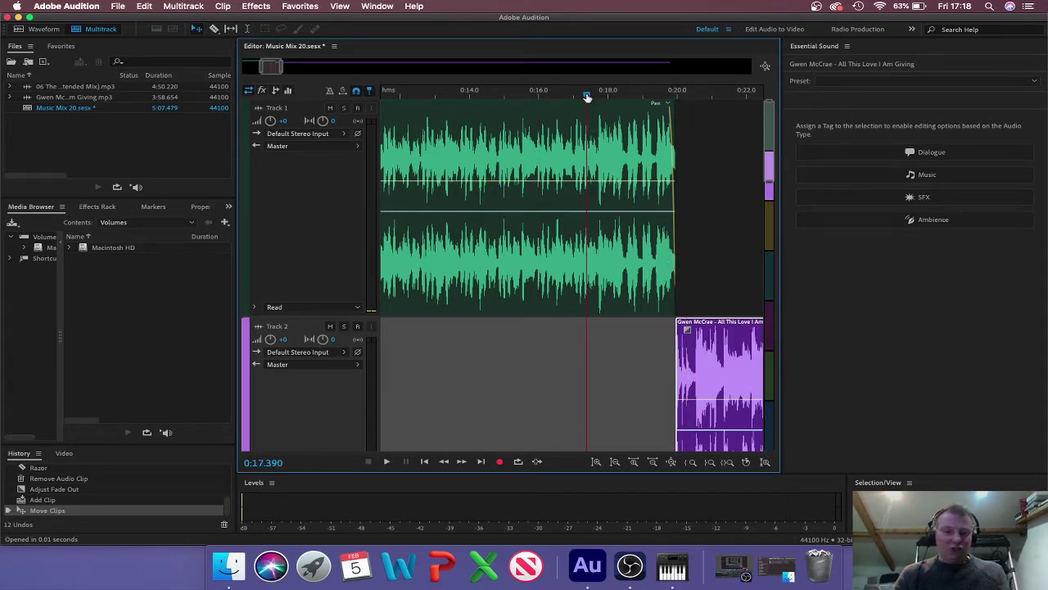
{"action": "key", "text": "space"}
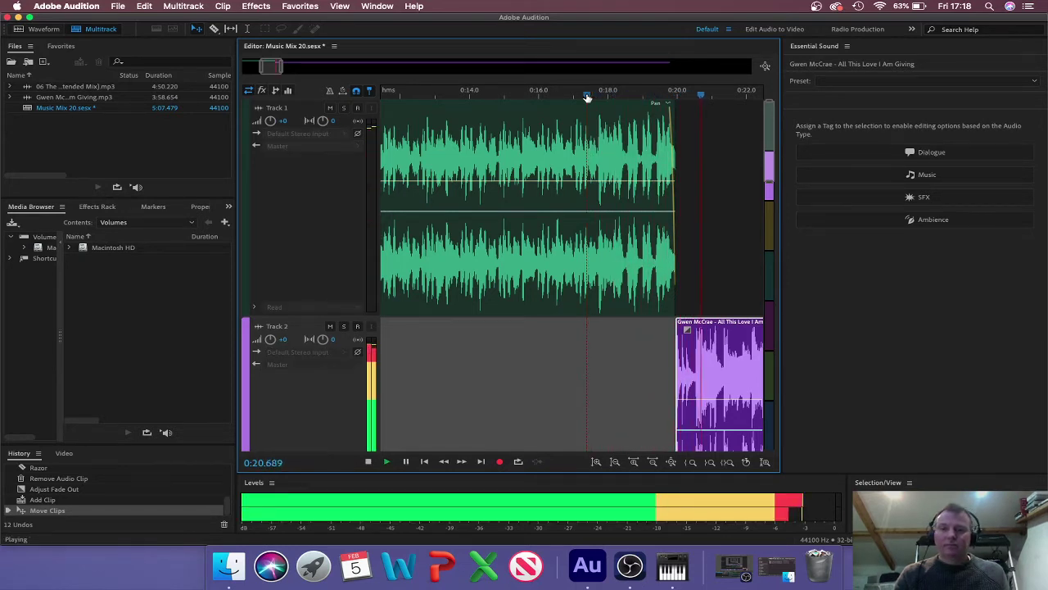
{"action": "key", "text": "space"}
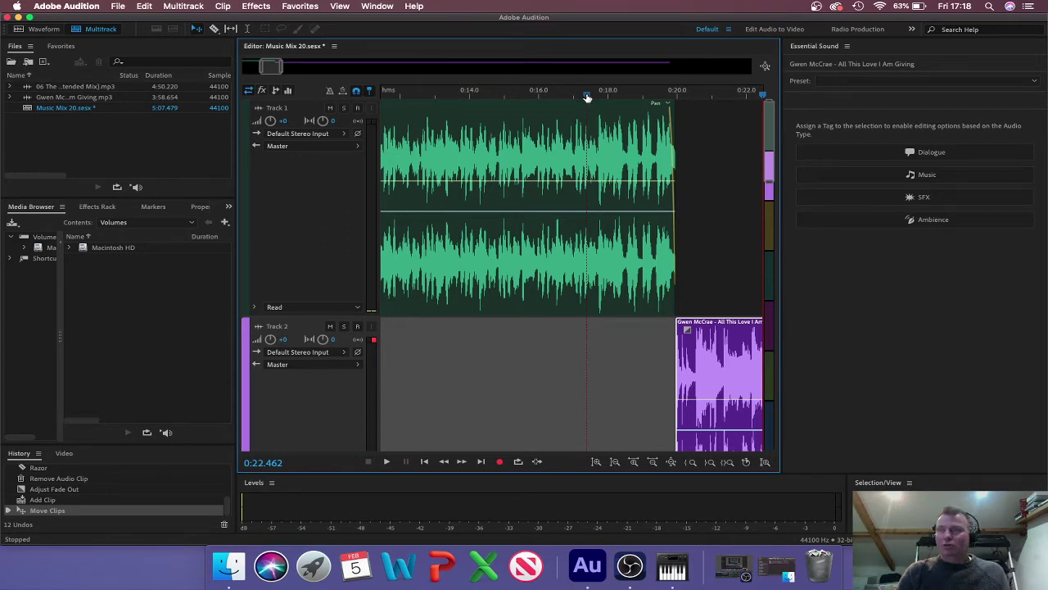
Step: Move the Track 2 clip earlier to overlap Track 1, lining up its first loud beat with the Track 1 clip's end
{"action": "scroll", "coordinate": [586, 97], "scroll_direction": "up", "scroll_amount": 1}
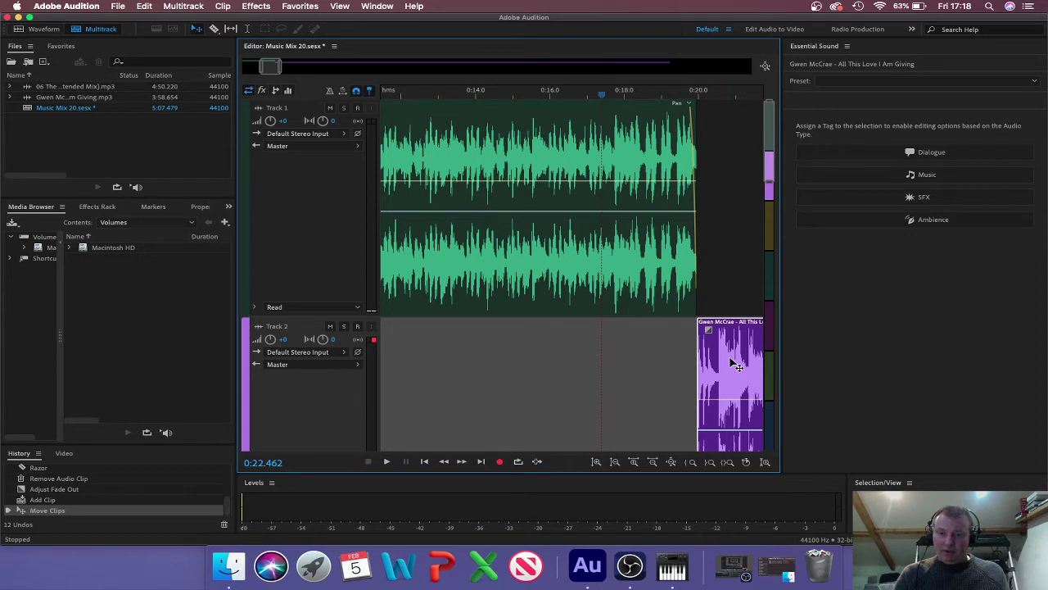
{"action": "left_click_drag", "start_coordinate": [731, 360], "coordinate": [708, 360]}
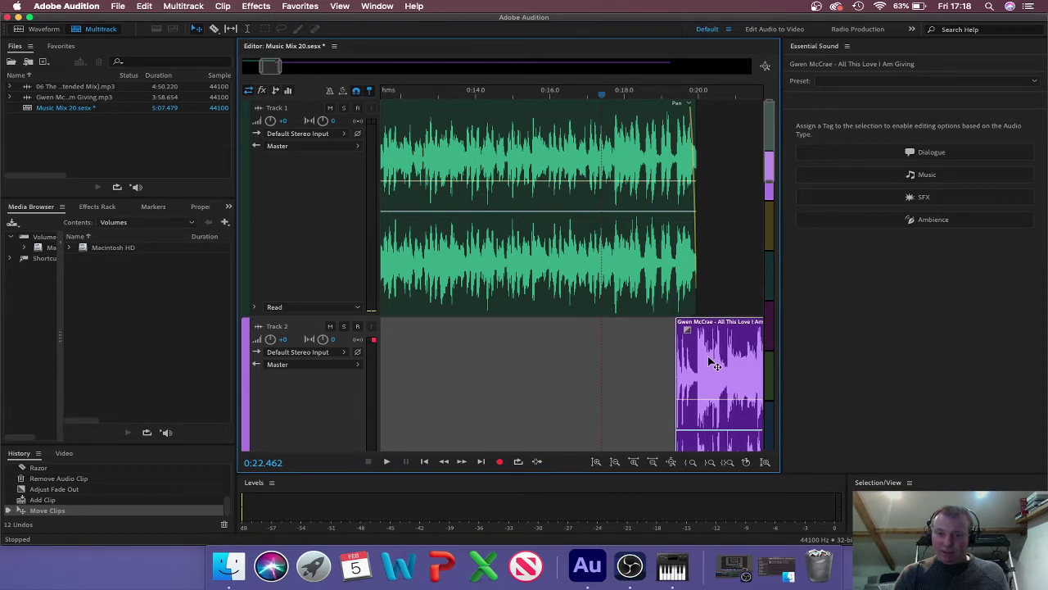
{"action": "left_click", "coordinate": [711, 362]}
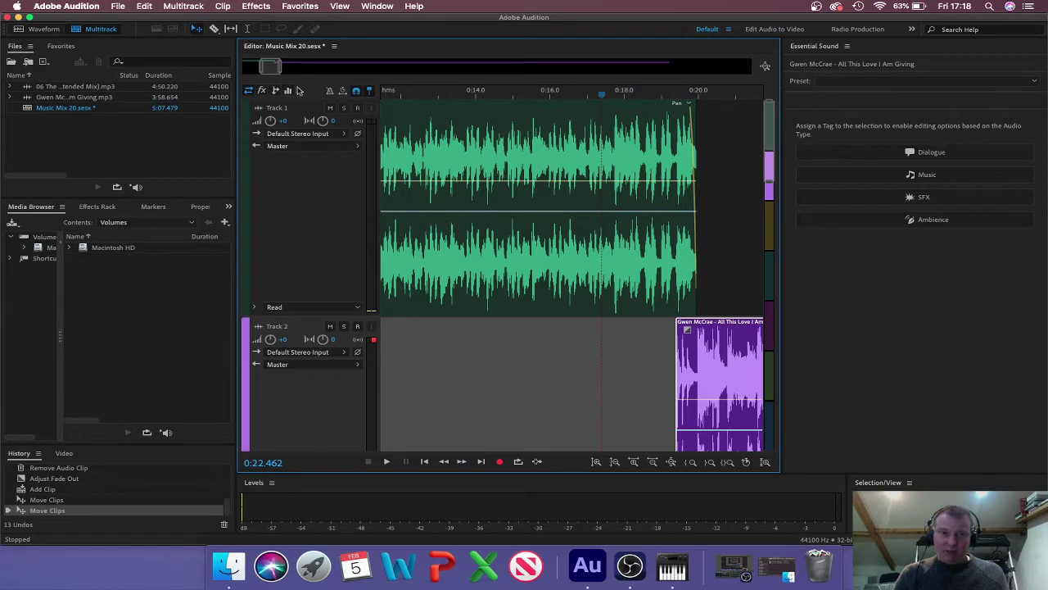
{"action": "left_click_drag", "start_coordinate": [264, 66], "coordinate": [274, 71]}
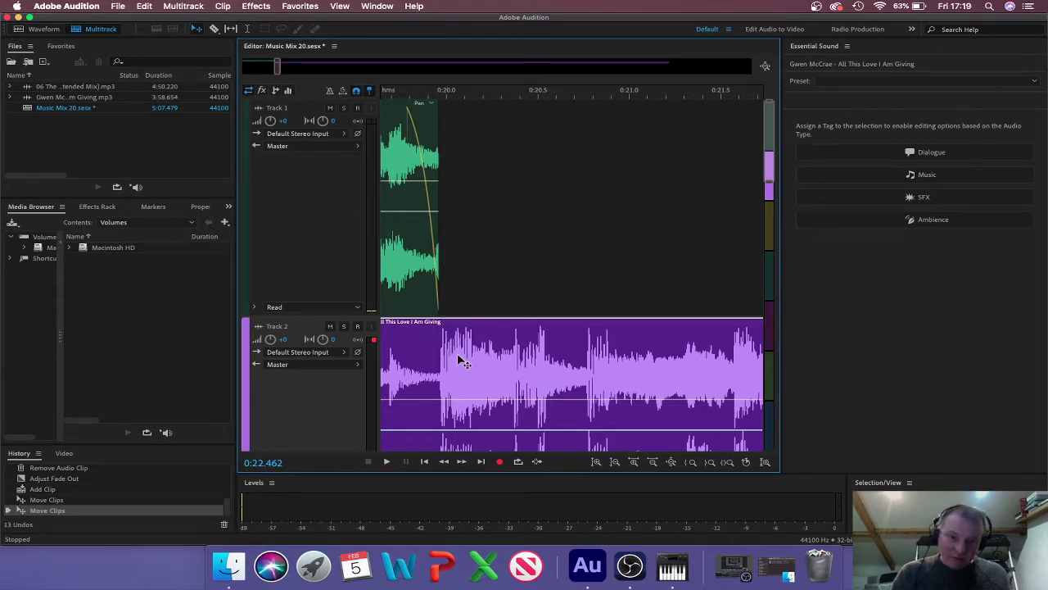
{"action": "left_click_drag", "start_coordinate": [458, 355], "coordinate": [455, 354]}
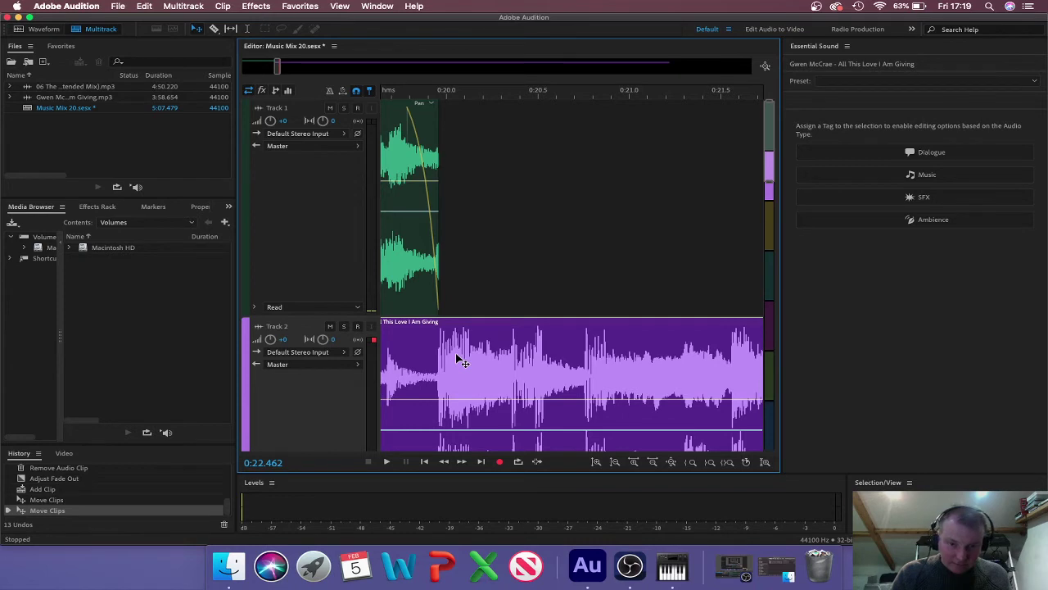
{"action": "left_click_drag", "start_coordinate": [456, 355], "coordinate": [456, 357]}
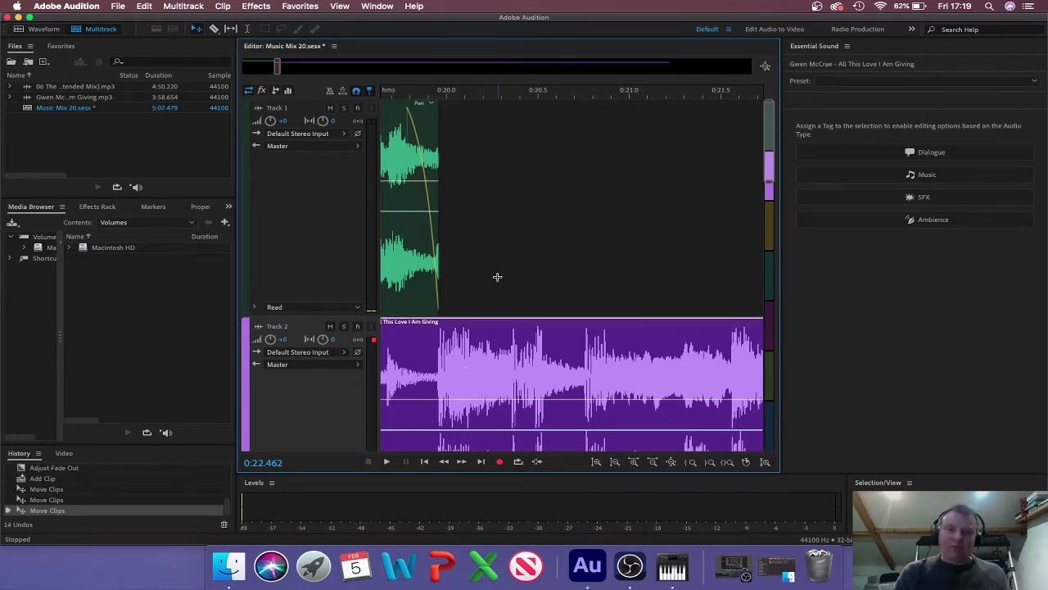
Step: Nudge the Track 2 clip slightly later to start at about 0:19.4 and play the transition from about 0:18.95
{"action": "scroll", "coordinate": [496, 276], "scroll_direction": "left", "scroll_amount": 5}
{"action": "scroll", "coordinate": [496, 276], "scroll_direction": "left", "scroll_amount": 2}
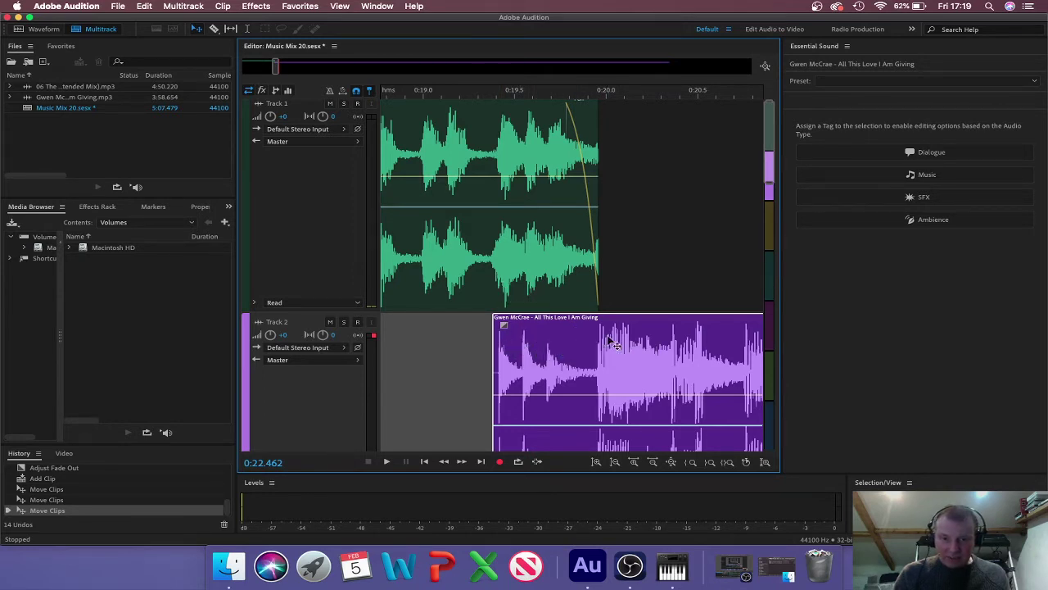
{"action": "left_click_drag", "start_coordinate": [611, 339], "coordinate": [615, 344]}
{"action": "left_click", "coordinate": [414, 94]}
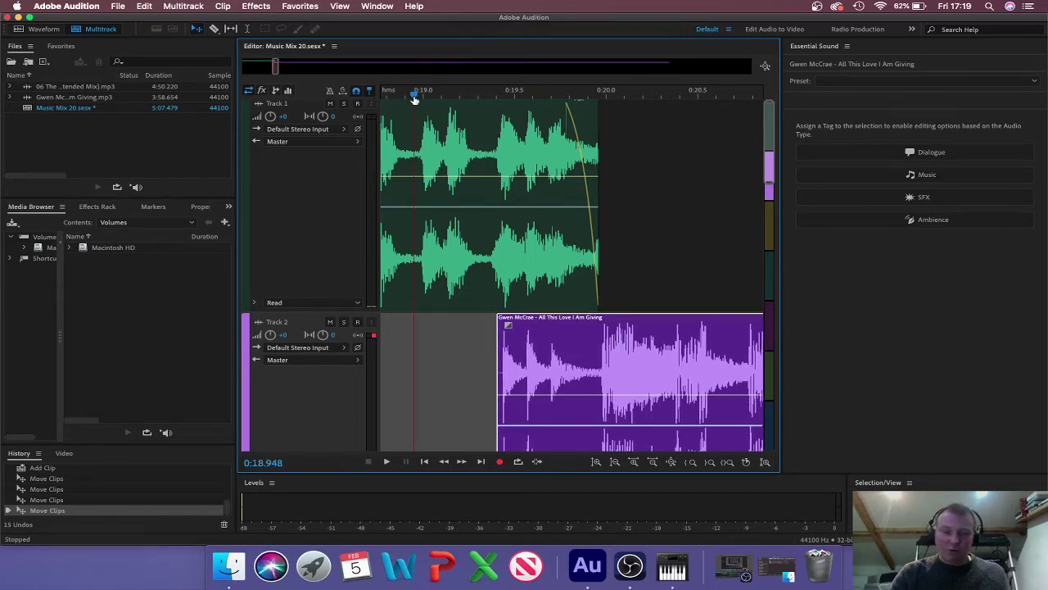
{"action": "key", "text": "space"}
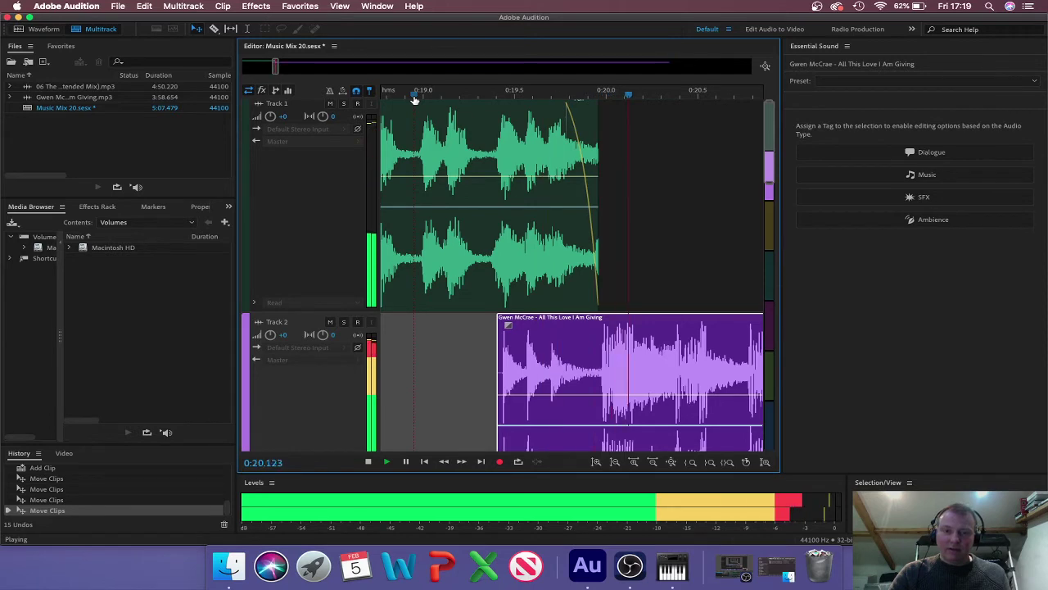
{"action": "key", "text": "space"}
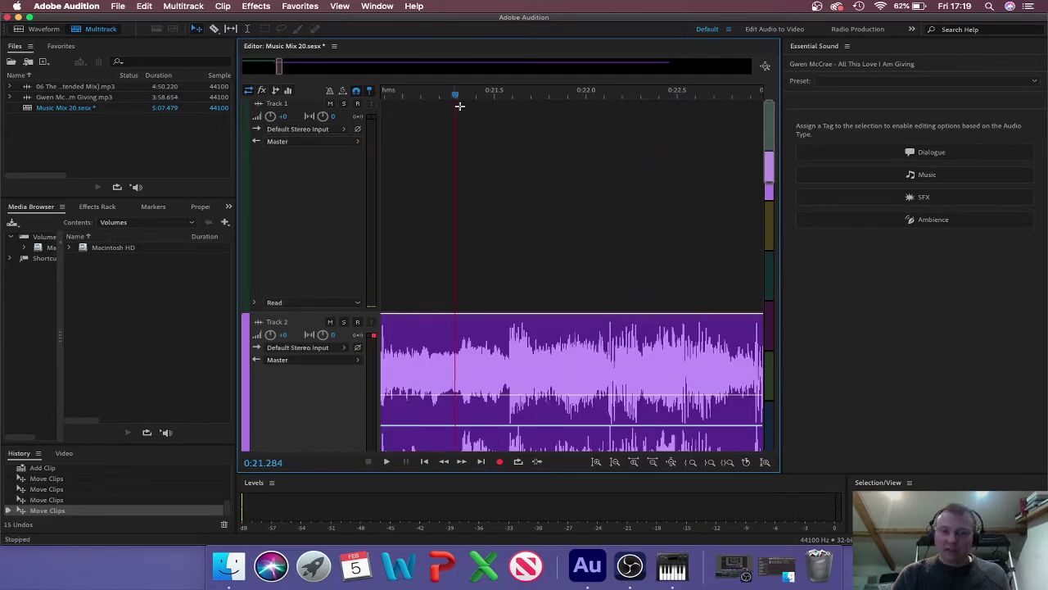
Step: Listen to the overlapped transition again from about 0:17.6 until about 0:24
{"action": "scroll", "coordinate": [483, 126], "scroll_direction": "left", "scroll_amount": 10}
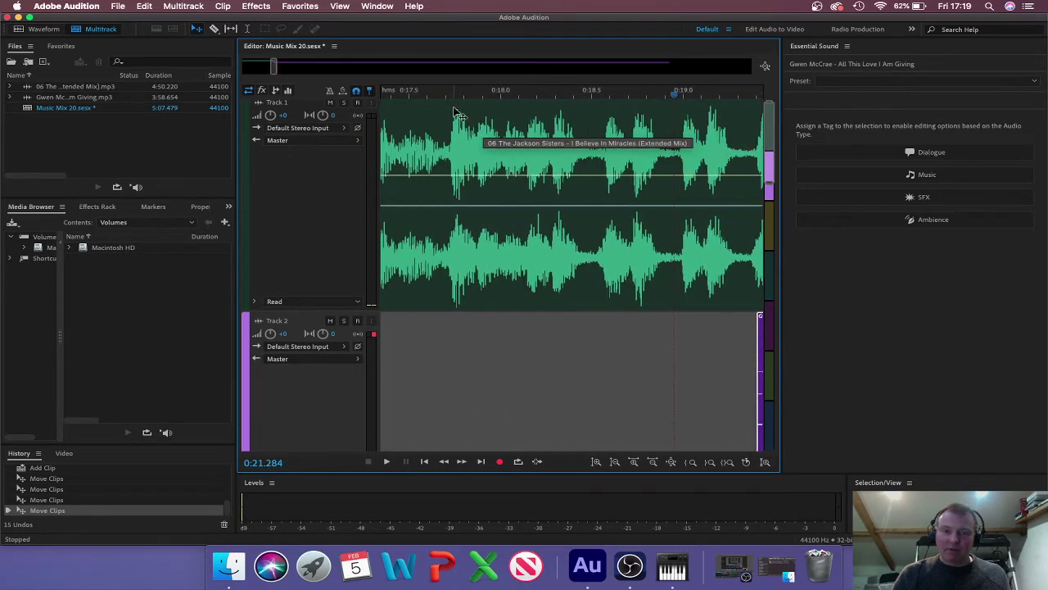
{"action": "left_click", "coordinate": [423, 96]}
{"action": "key", "text": "space"}
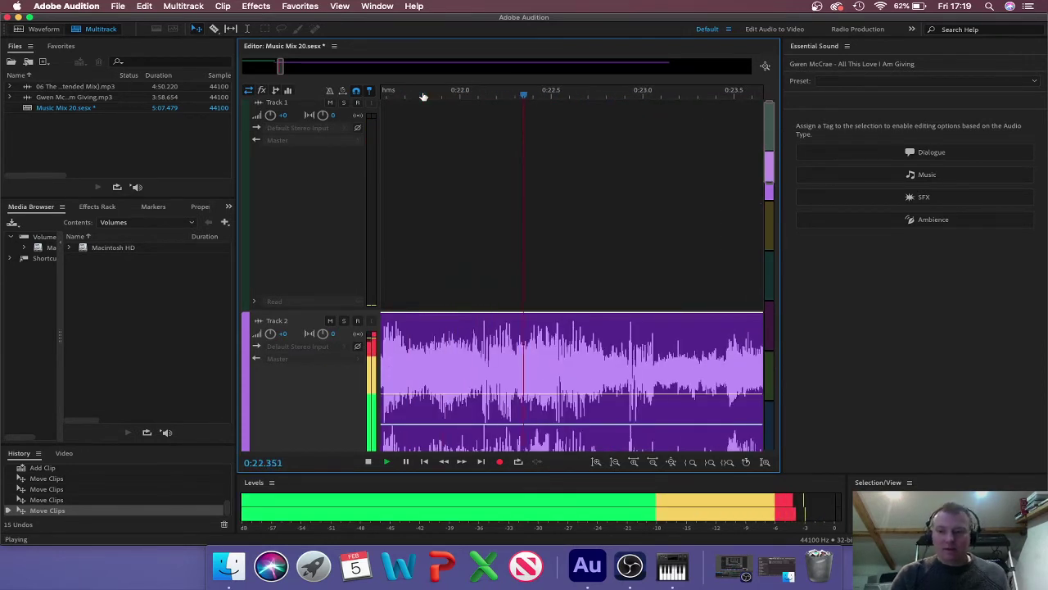
{"action": "key", "text": "space"}
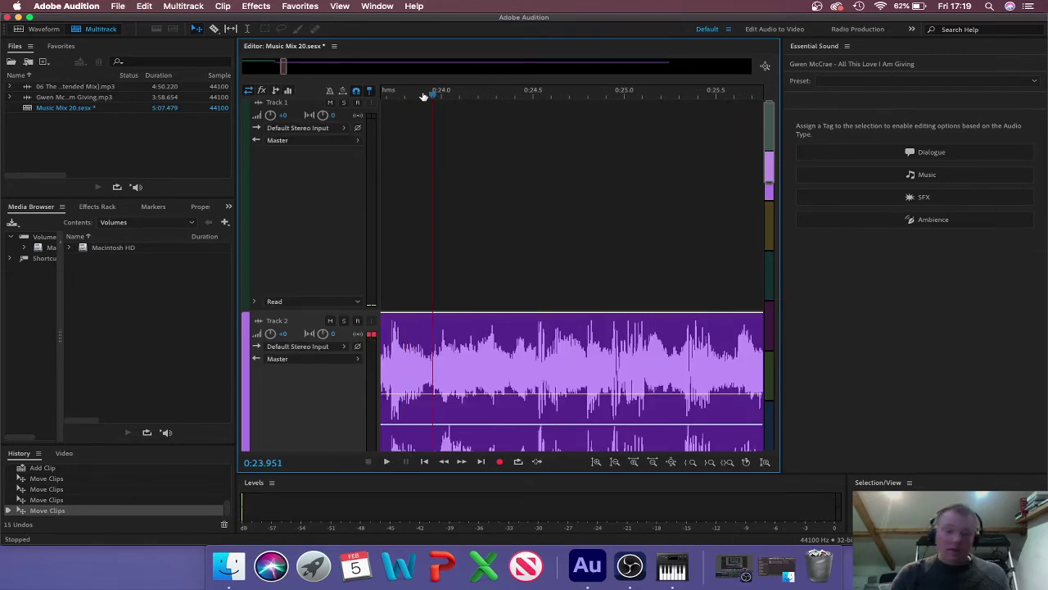
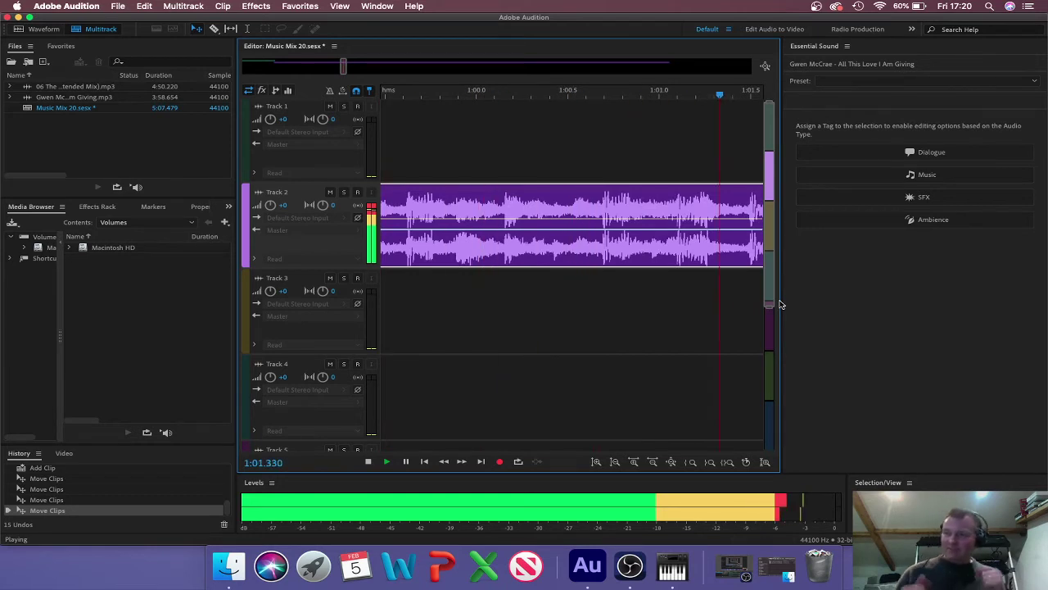
Step: Position the playhead at about 1:02.76, split the Track 2 clip with the Razor just after it at about 1:02.84, and delete the remainder
{"action": "key", "text": "space"}
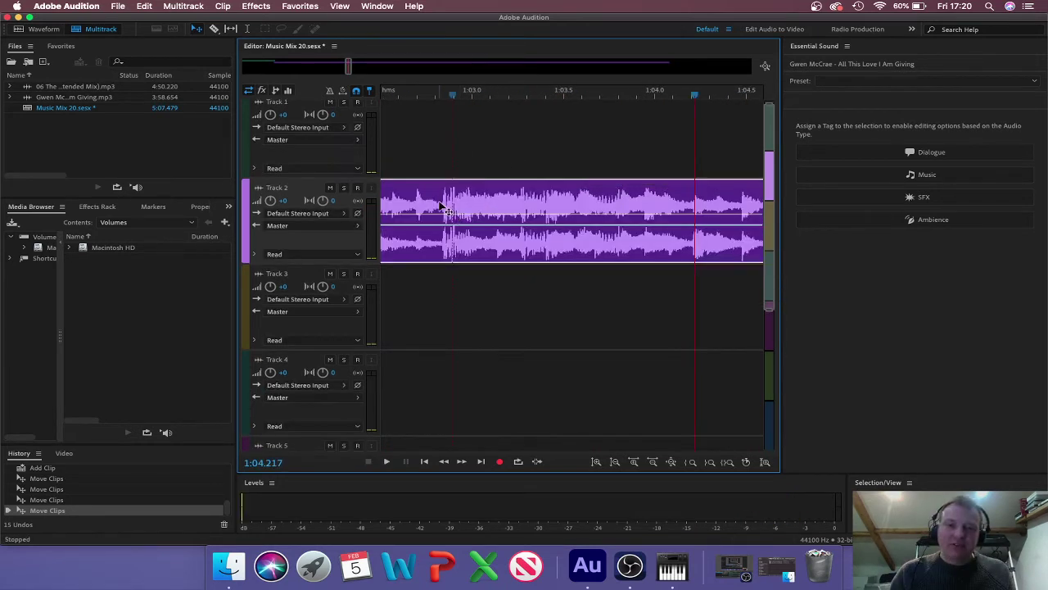
{"action": "left_click_drag", "start_coordinate": [456, 98], "coordinate": [404, 126]}
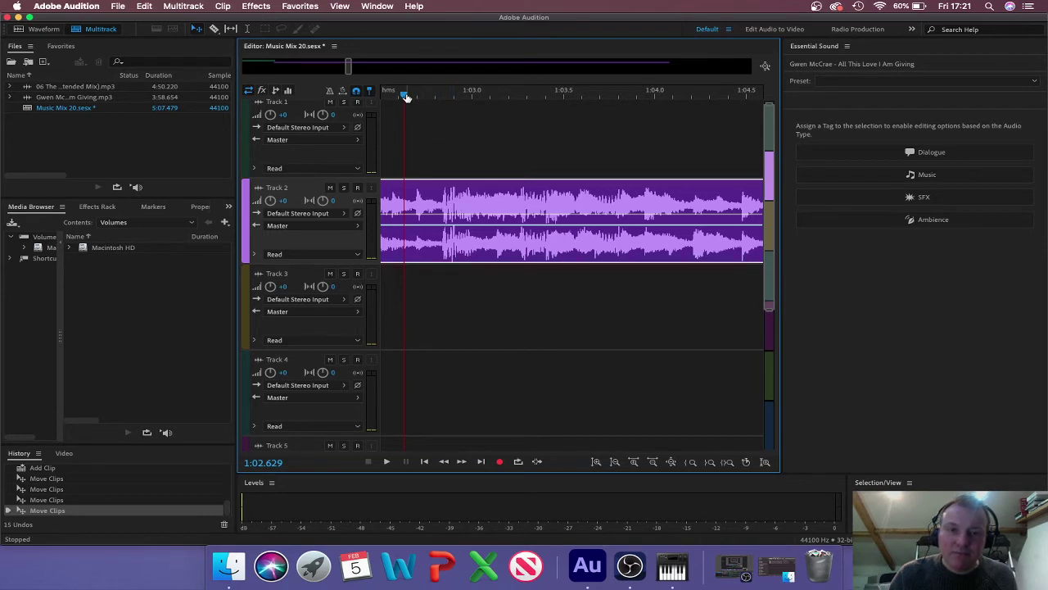
{"action": "left_click_drag", "start_coordinate": [405, 96], "coordinate": [430, 107]}
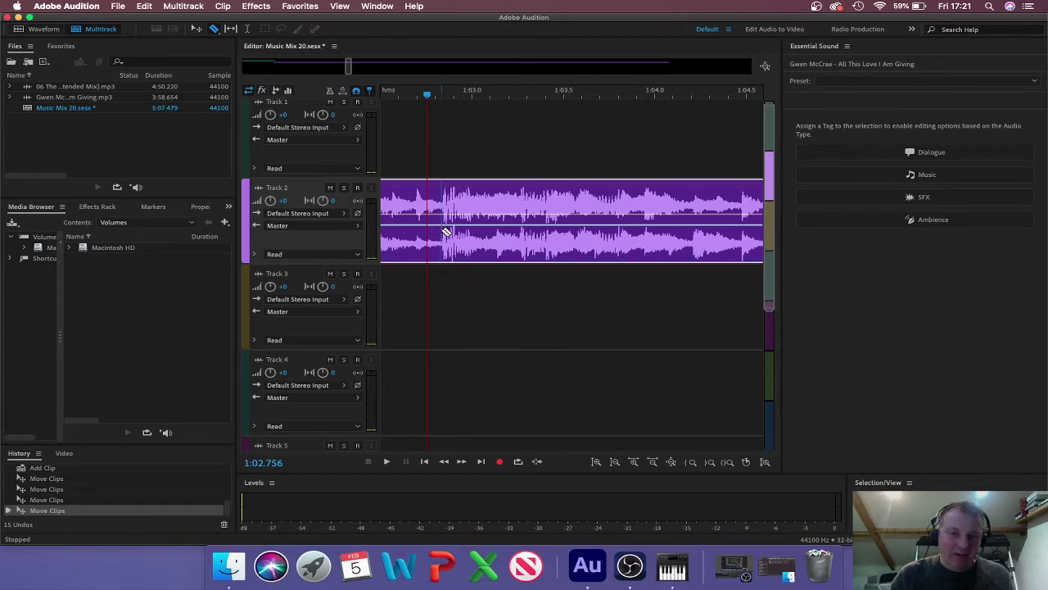
{"action": "left_click", "coordinate": [444, 232]}
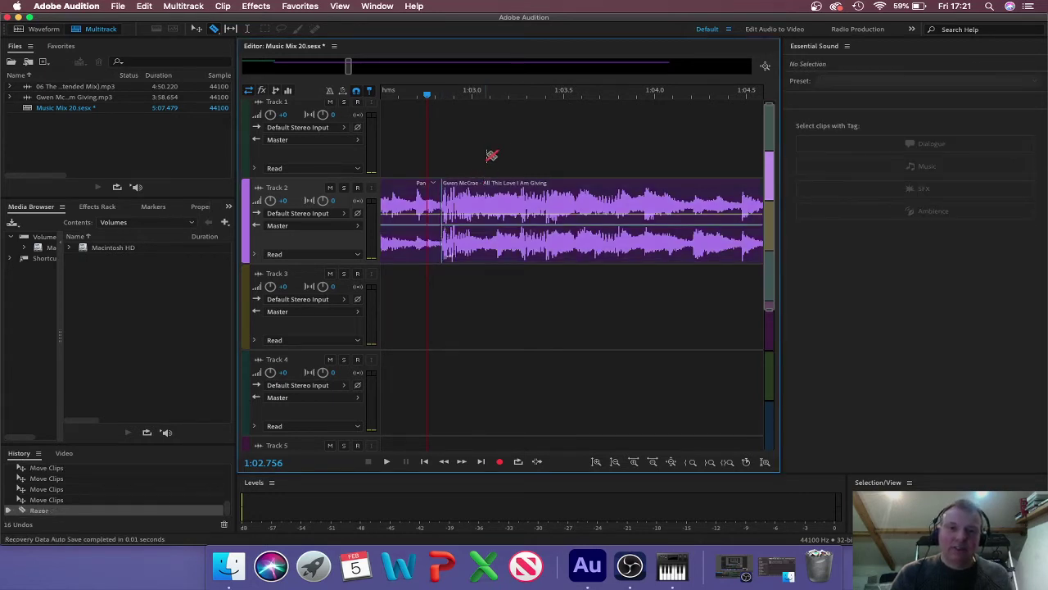
{"action": "left_click", "coordinate": [196, 30]}
{"action": "left_click", "coordinate": [546, 213]}
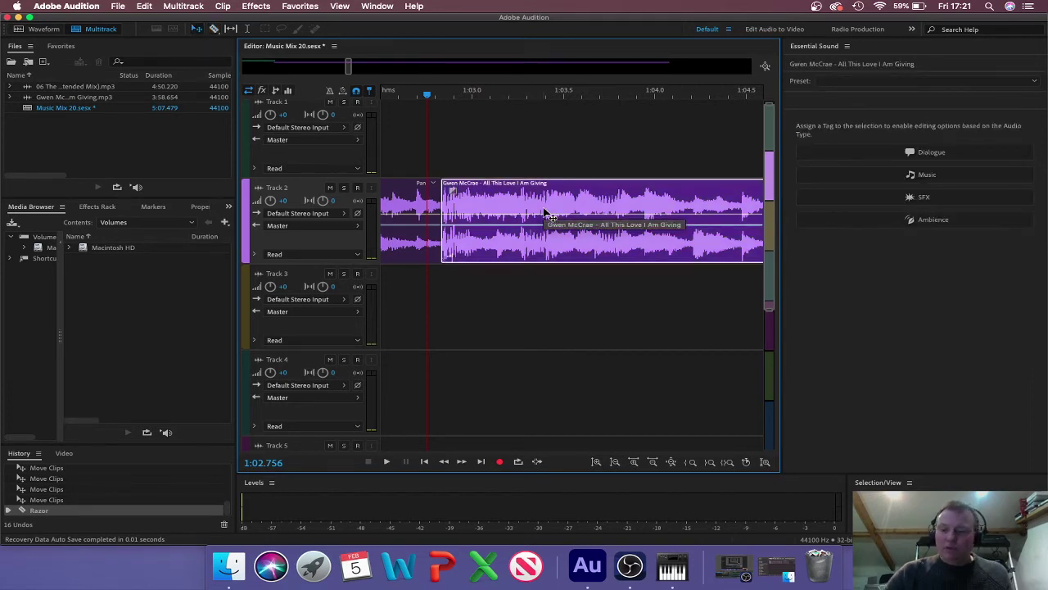
{"action": "key", "text": "Delete"}
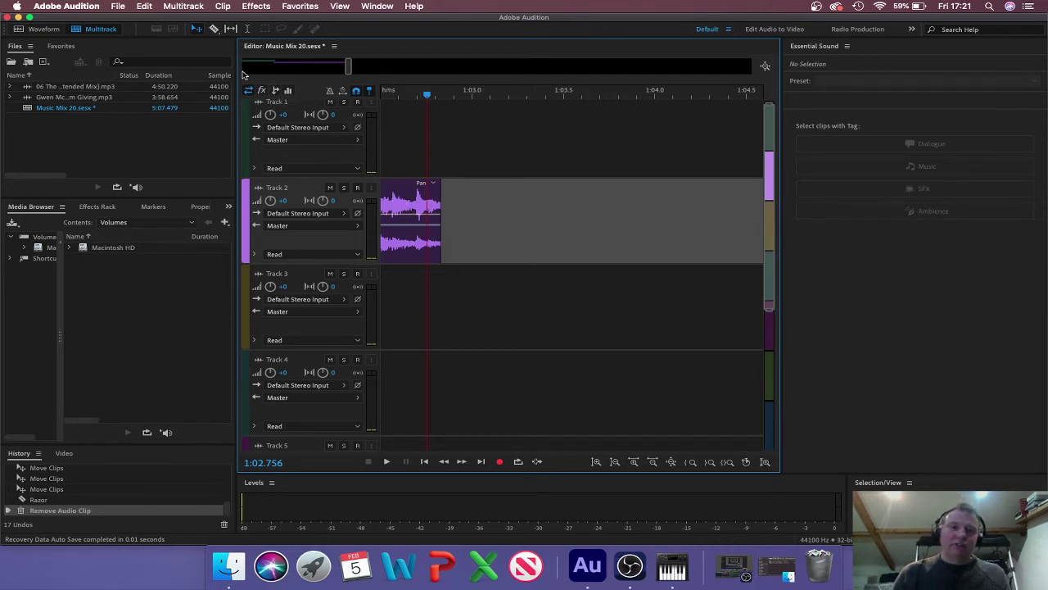
Step: Extend the end of the Track 2 clip very slightly to about 1:02.85
{"action": "left_click", "coordinate": [408, 234]}
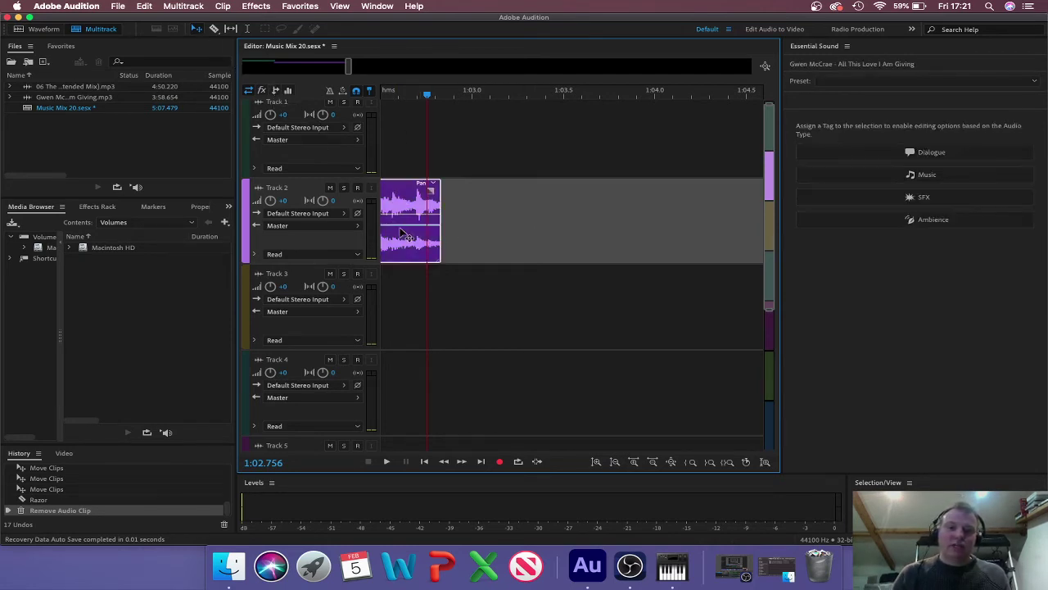
{"action": "left_click", "coordinate": [223, 7]}
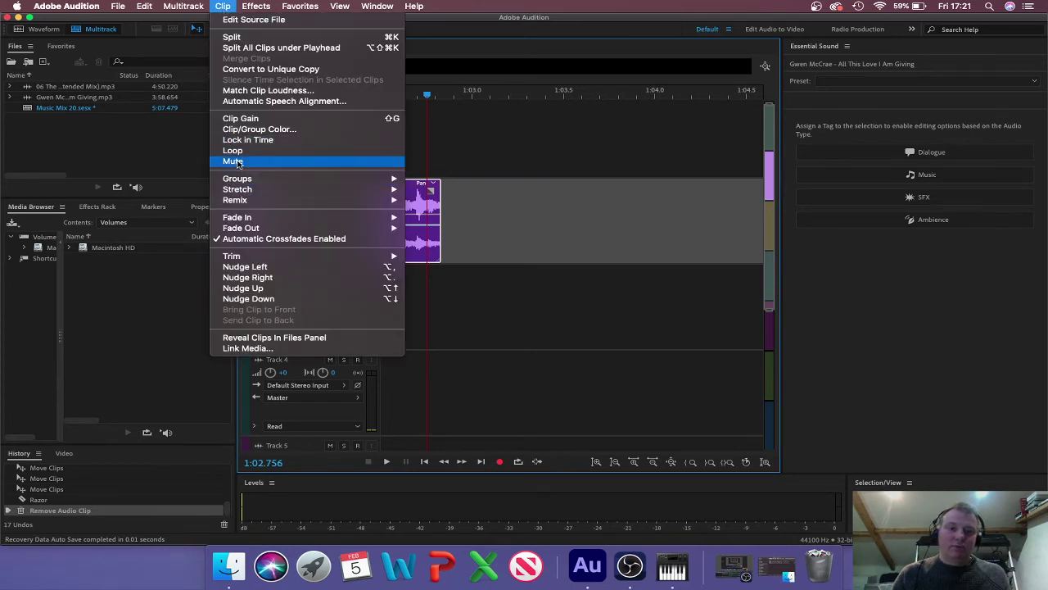
{"action": "left_click", "coordinate": [527, 151]}
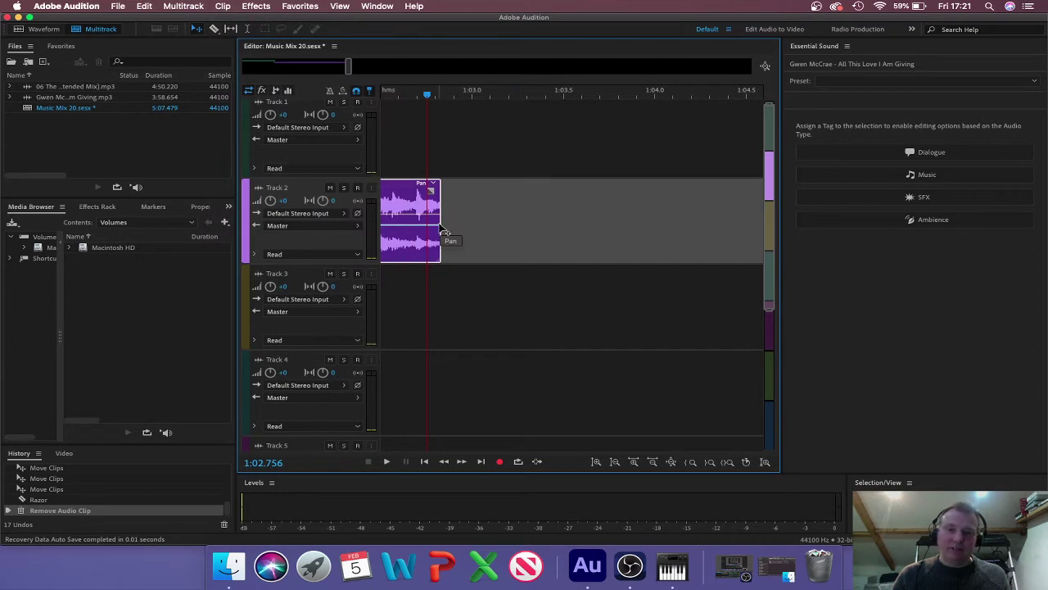
{"action": "mouse_move", "coordinate": [442, 230]}
{"action": "left_mouse_down"}
{"action": "mouse_move", "coordinate": [610, 230]}
{"action": "mouse_move", "coordinate": [443, 221]}
{"action": "left_mouse_up"}
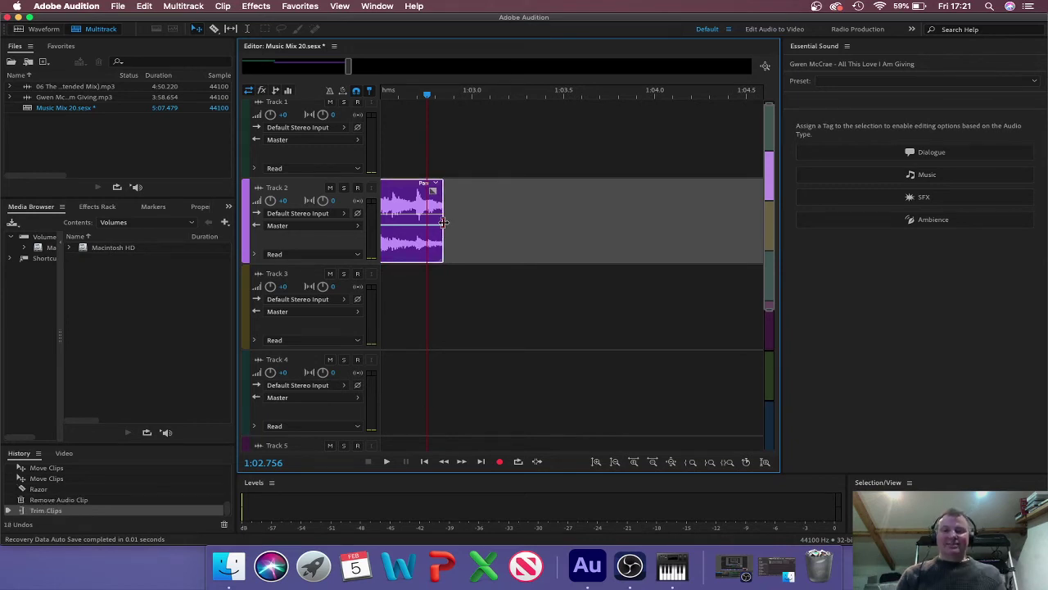
Step: Add a very short fade-out of about 0.03 s to the end of the Track 2 clip
{"action": "scroll", "coordinate": [348, 67], "scroll_direction": "down", "scroll_amount": 3}
{"action": "scroll", "coordinate": [351, 65], "scroll_direction": "up", "scroll_amount": 5}
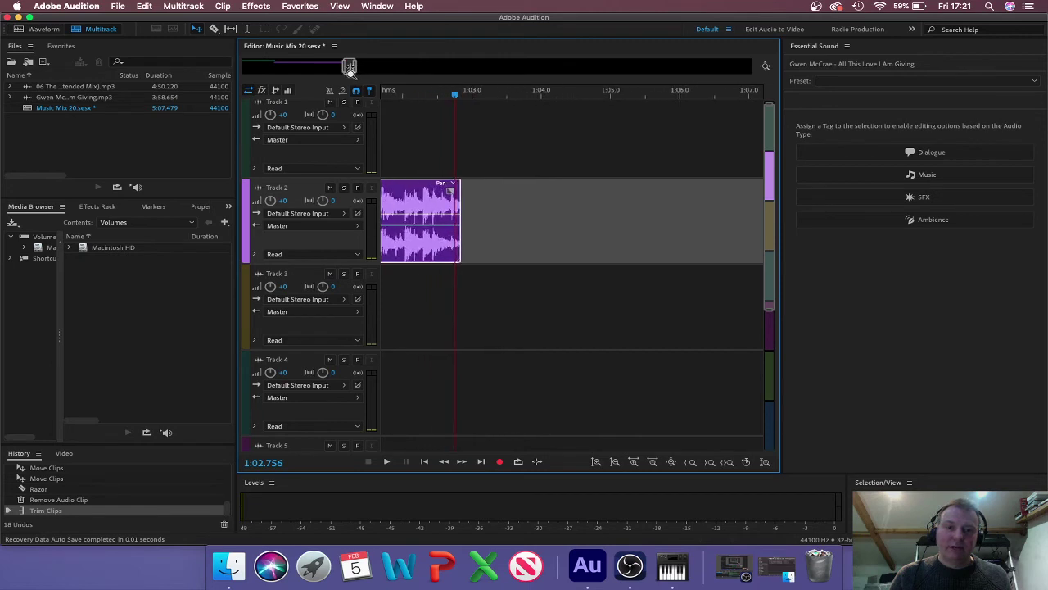
{"action": "scroll", "coordinate": [583, 309], "scroll_direction": "right", "scroll_amount": 5}
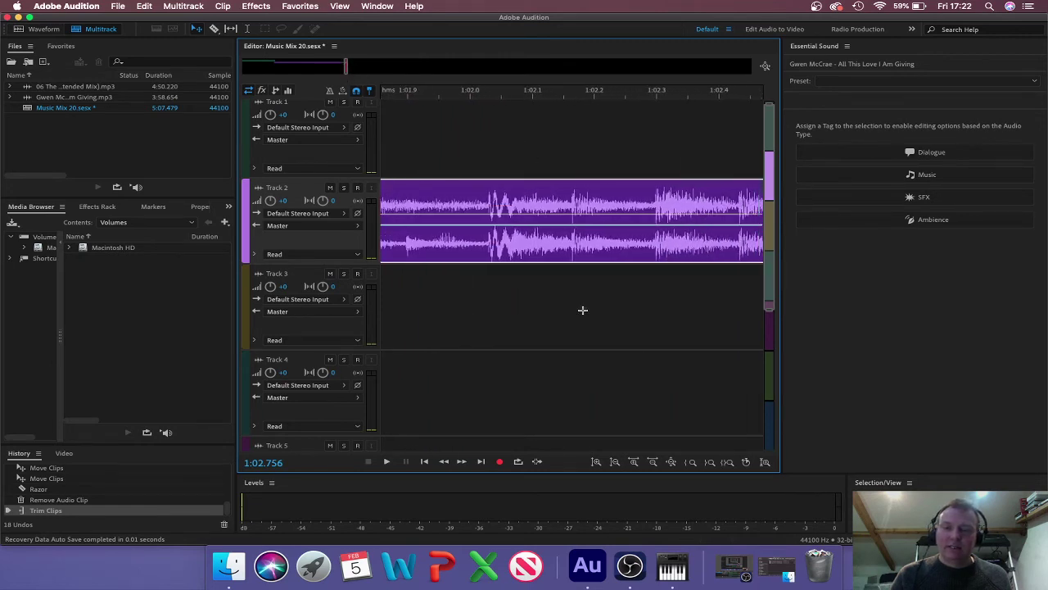
{"action": "scroll", "coordinate": [582, 309], "scroll_direction": "right", "scroll_amount": 2}
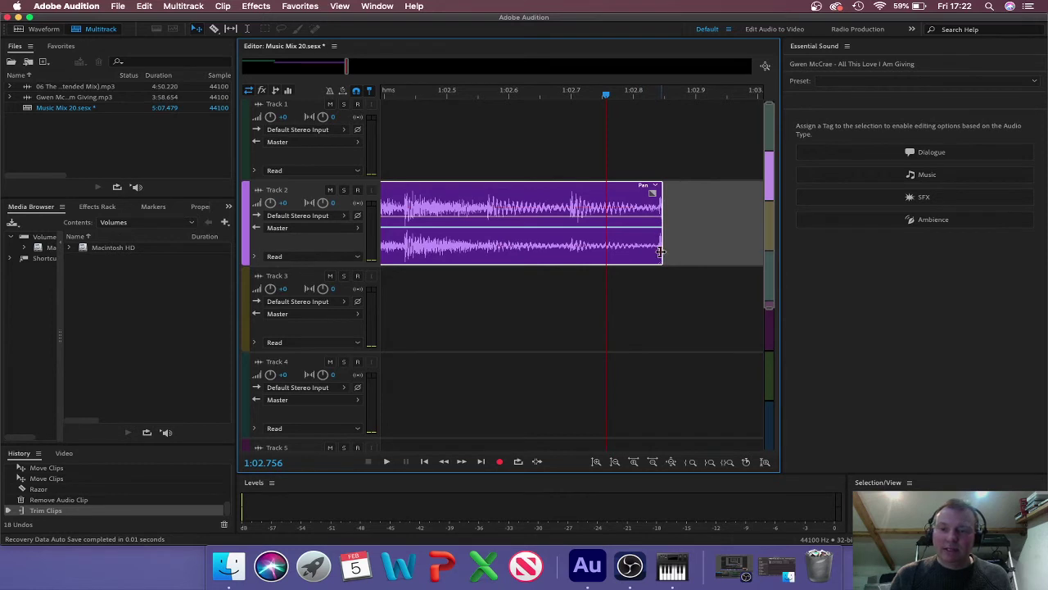
{"action": "left_click_drag", "start_coordinate": [652, 194], "coordinate": [632, 193]}
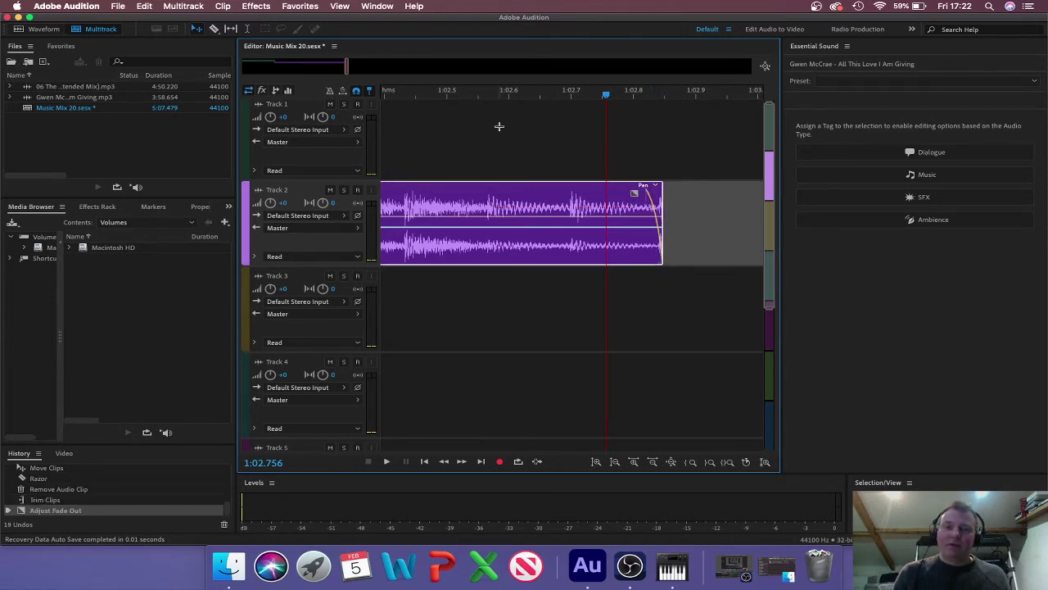
Step: Listen to the faded ending of the Track 2 clip from about 1:02.5 to just past its end
{"action": "left_click", "coordinate": [449, 98]}
{"action": "key", "text": "space"}
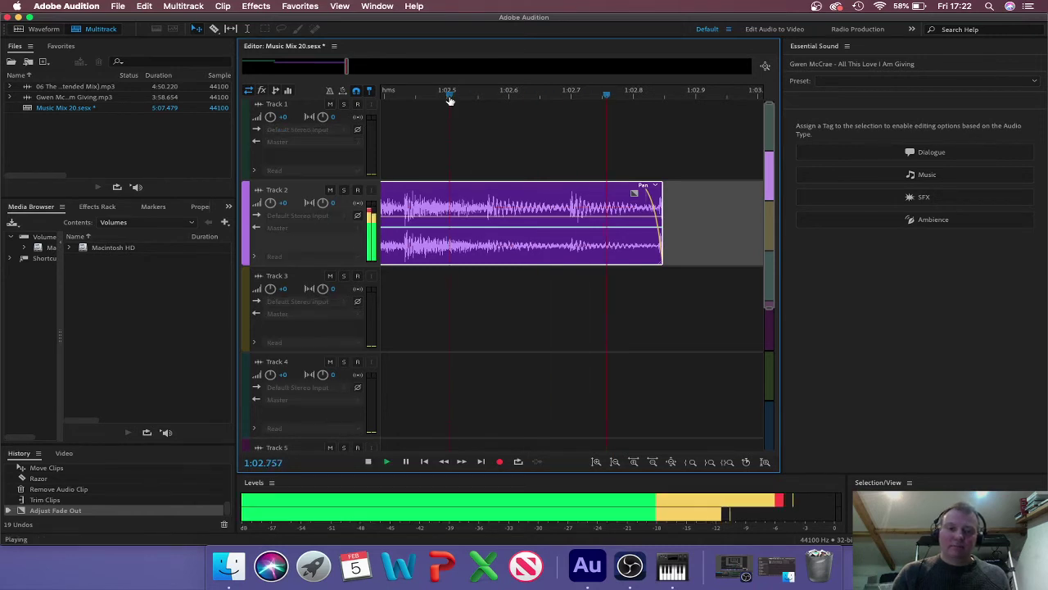
{"action": "key", "text": "space"}
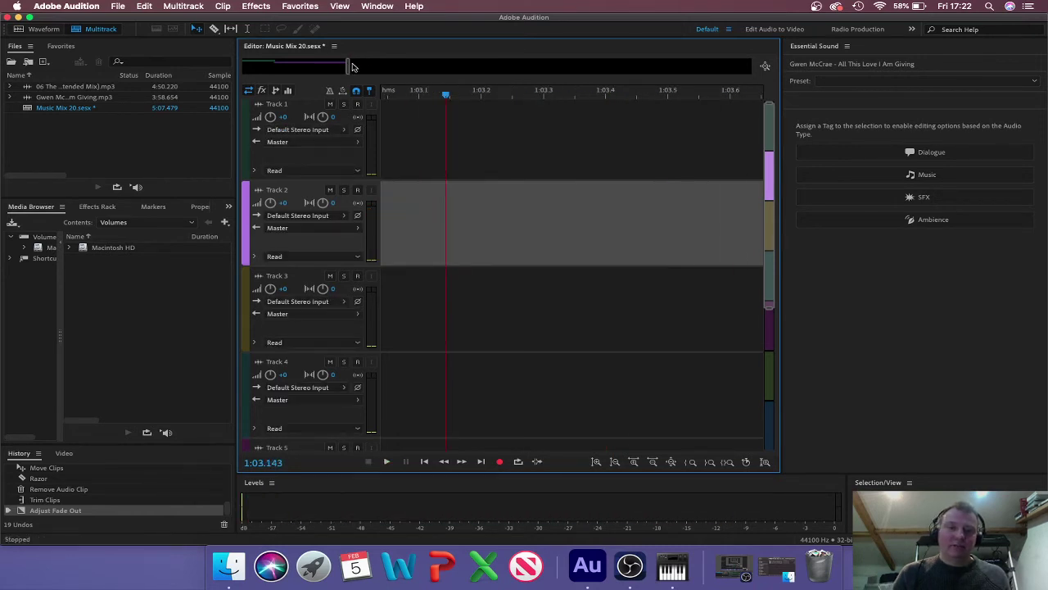
{"action": "left_click_drag", "start_coordinate": [346, 66], "coordinate": [368, 66]}
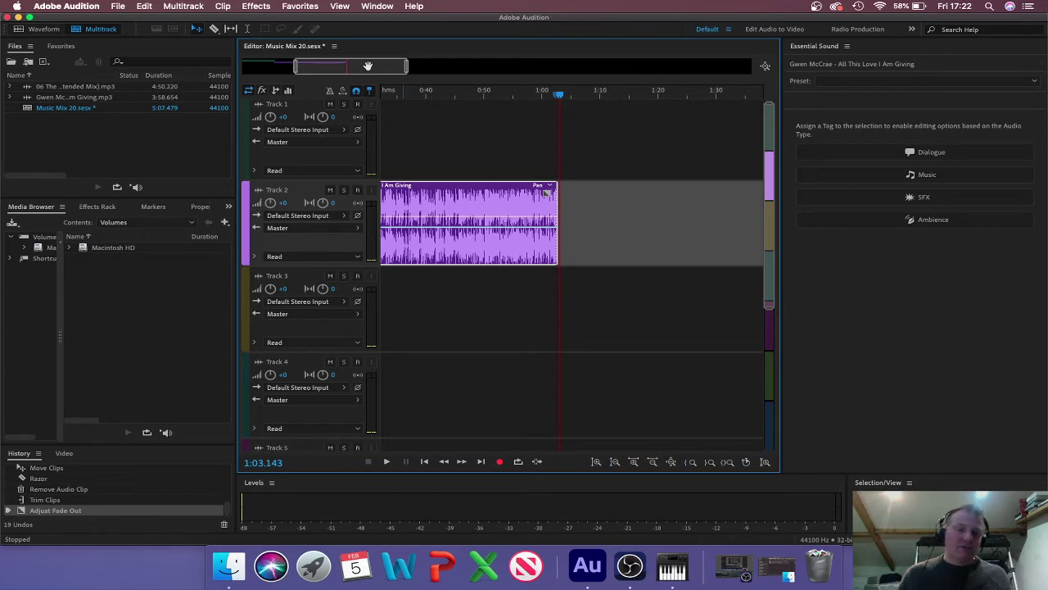
Step: Add the Chicane - Offshore MP3 from the Music for Audition folder to Track 3 at about 1:03.14 and play its intro
{"action": "left_click", "coordinate": [230, 564]}
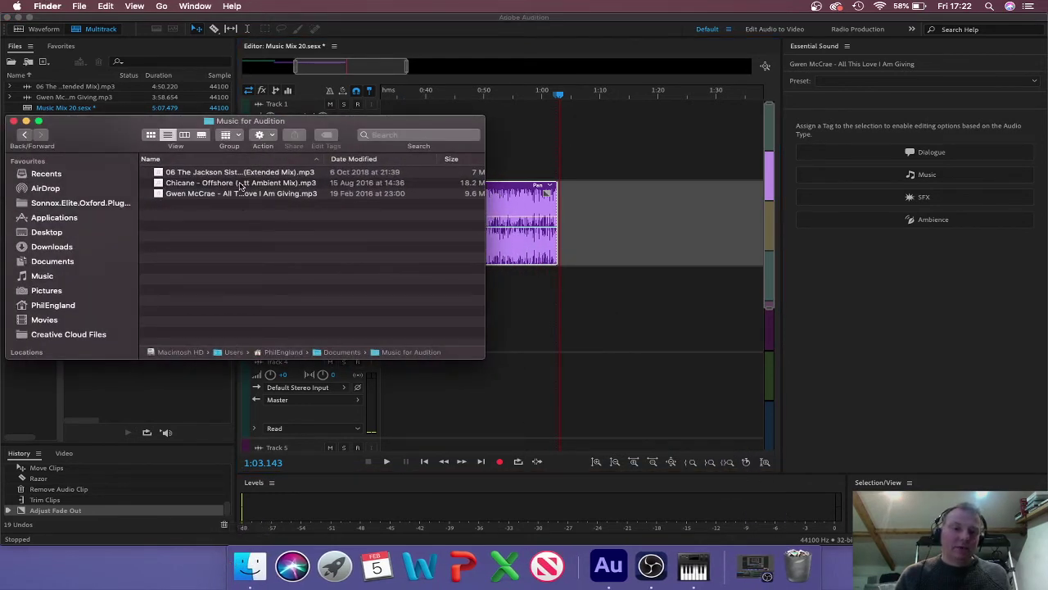
{"action": "left_click_drag", "start_coordinate": [241, 185], "coordinate": [555, 321]}
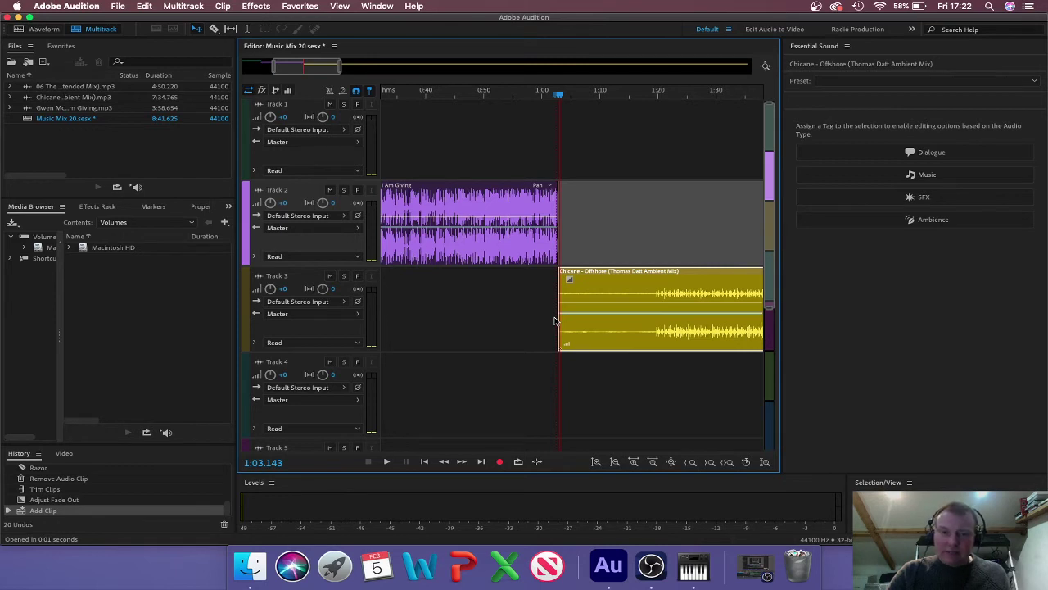
{"action": "key", "text": "space"}
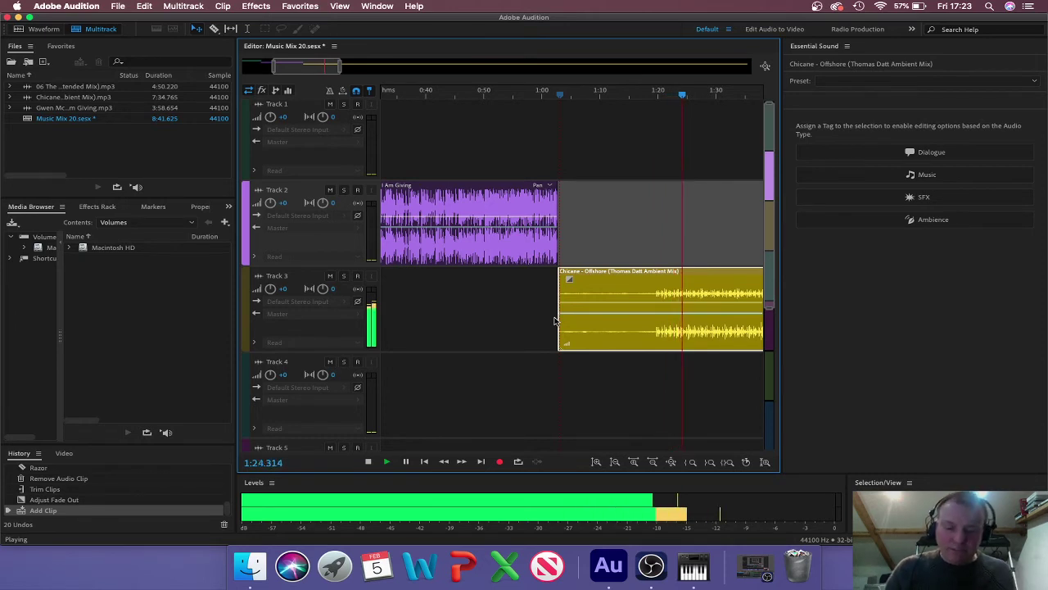
{"action": "key", "text": "space"}
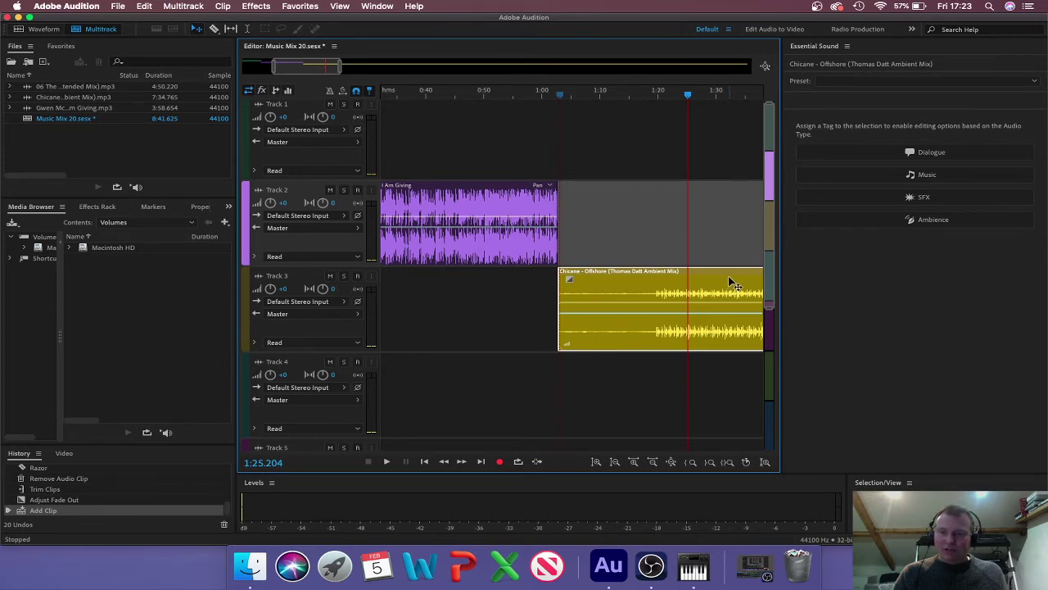
Step: Move the Track 3 clip earlier to start at about 0:46, overlapping the Track 2 clip, and listen to the transition from about 0:59.9
{"action": "left_click_drag", "start_coordinate": [729, 279], "coordinate": [637, 286]}
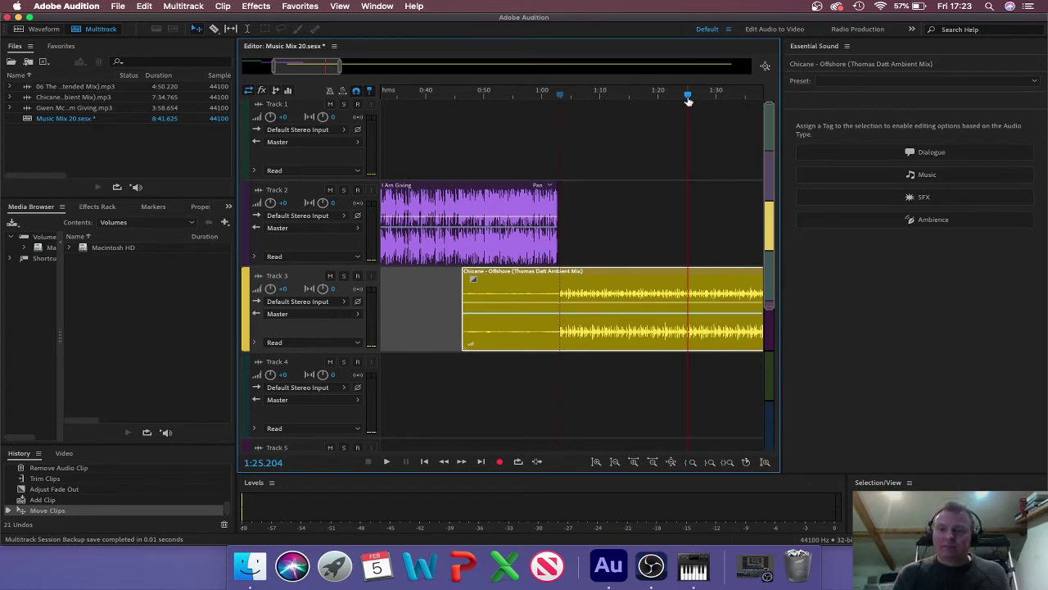
{"action": "left_click_drag", "start_coordinate": [689, 96], "coordinate": [542, 94]}
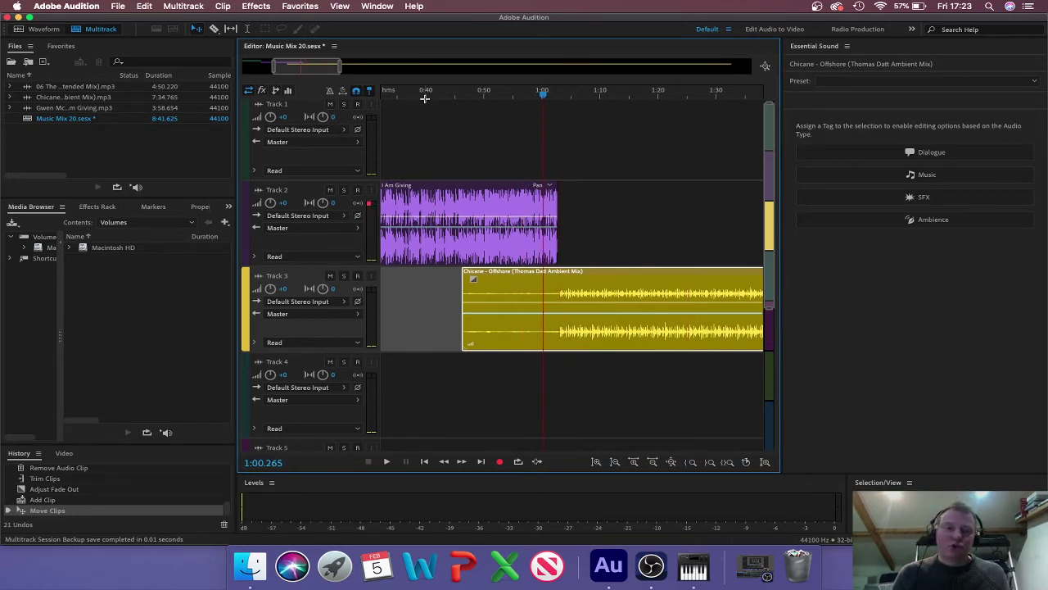
{"action": "left_click_drag", "start_coordinate": [339, 67], "coordinate": [312, 67]}
{"action": "left_click_drag", "start_coordinate": [274, 72], "coordinate": [304, 65]}
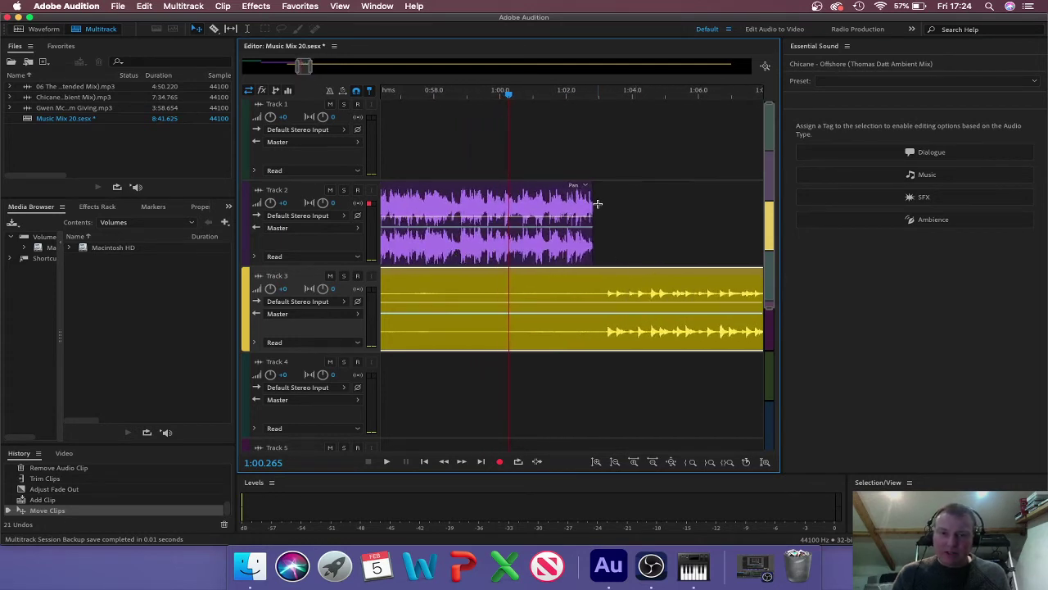
{"action": "left_click", "coordinate": [497, 93]}
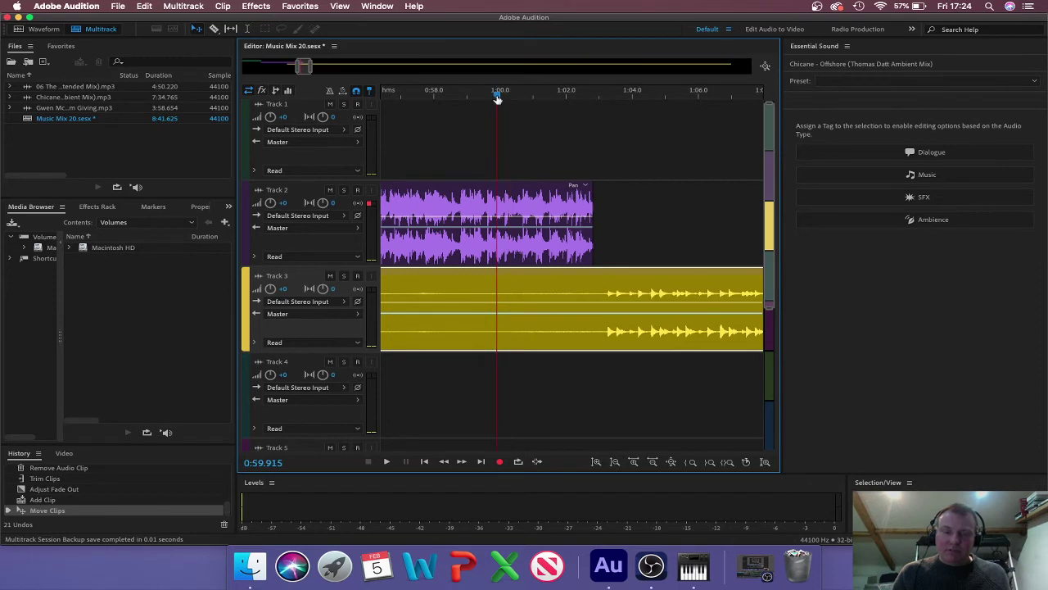
{"action": "key", "text": "space"}
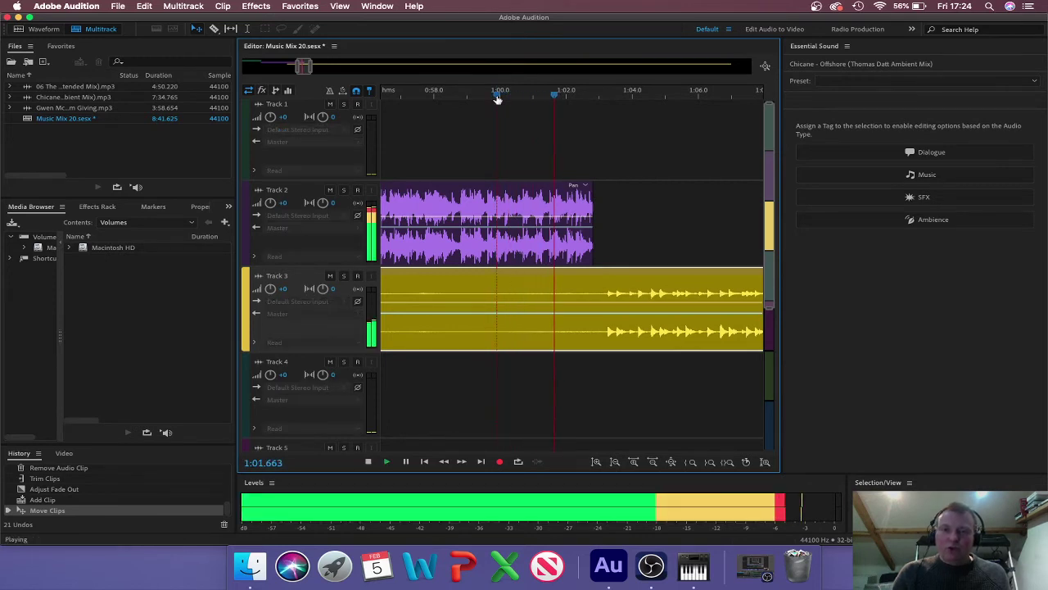
{"action": "key", "text": "space"}
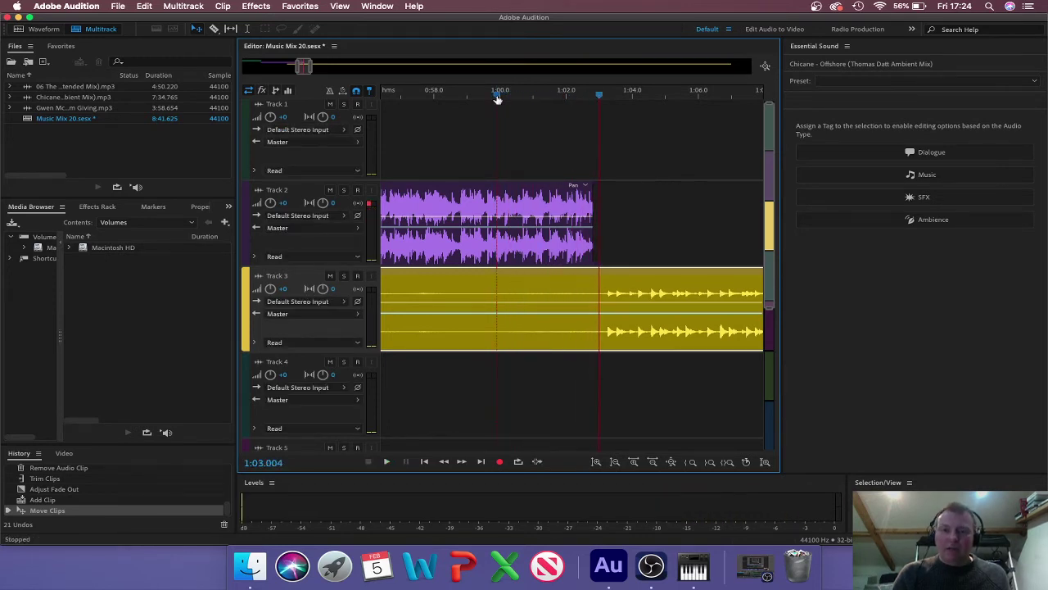
Step: Shift the Track 3 clip slightly earlier so its louder section begins at about 1:03.0, and play the transition from about 1:00
{"action": "left_click_drag", "start_coordinate": [638, 281], "coordinate": [628, 283]}
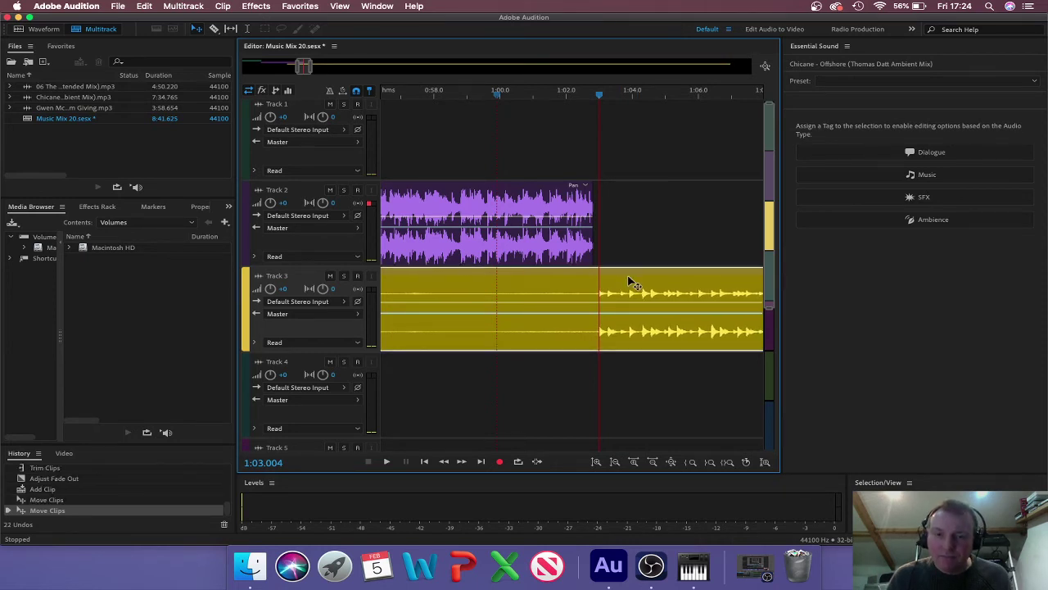
{"action": "left_click", "coordinate": [501, 95]}
{"action": "key", "text": "space"}
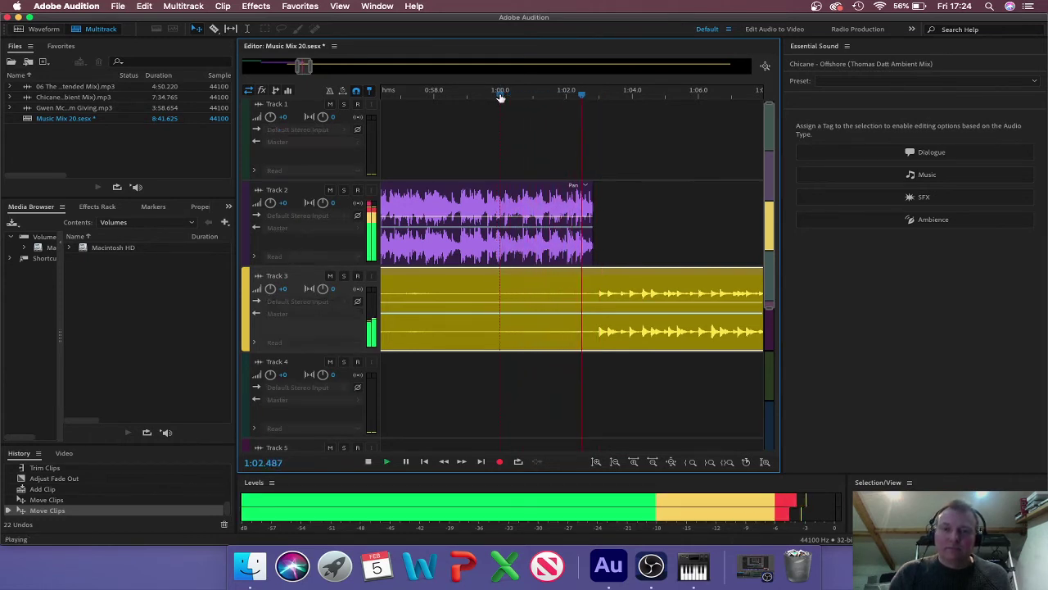
{"action": "key", "text": "space"}
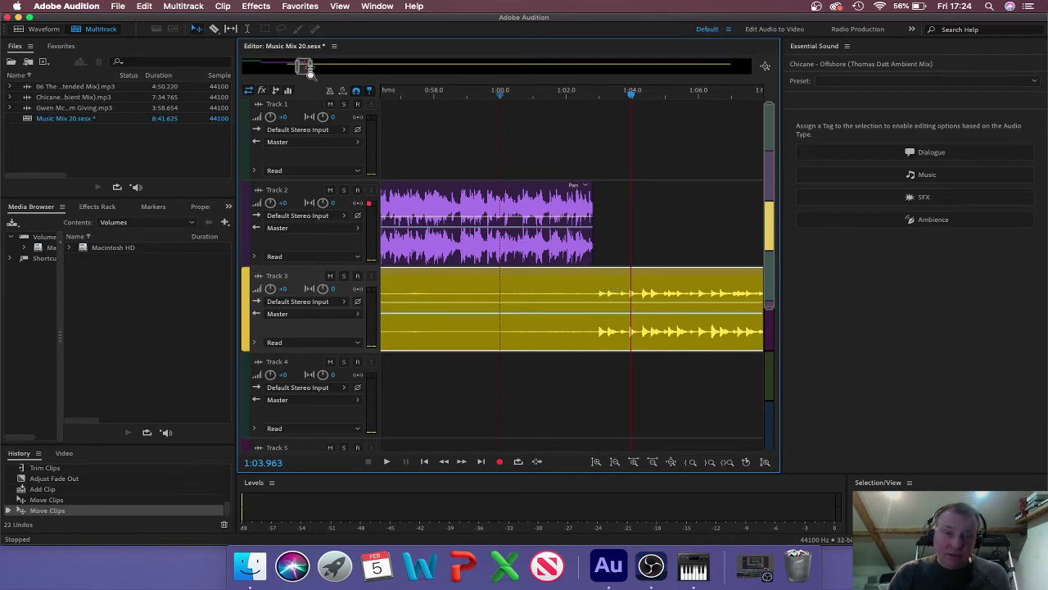
Step: Nudge the Track 3 clip about 0.1 s later and listen to the transition again from just before 1:00
{"action": "scroll", "coordinate": [304, 65], "scroll_direction": "up", "scroll_amount": 4}
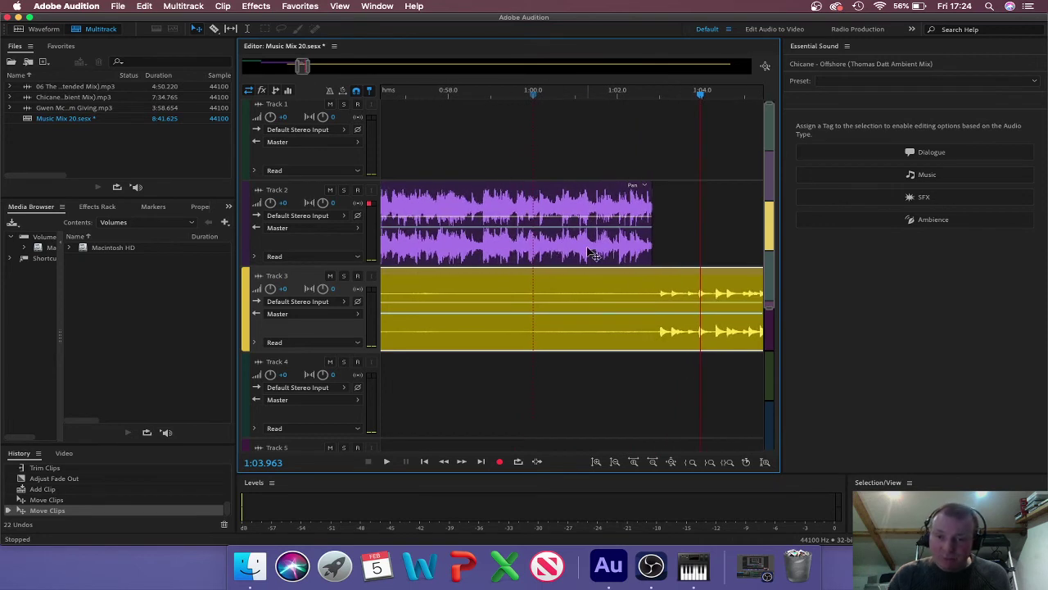
{"action": "left_click_drag", "start_coordinate": [644, 287], "coordinate": [648, 287]}
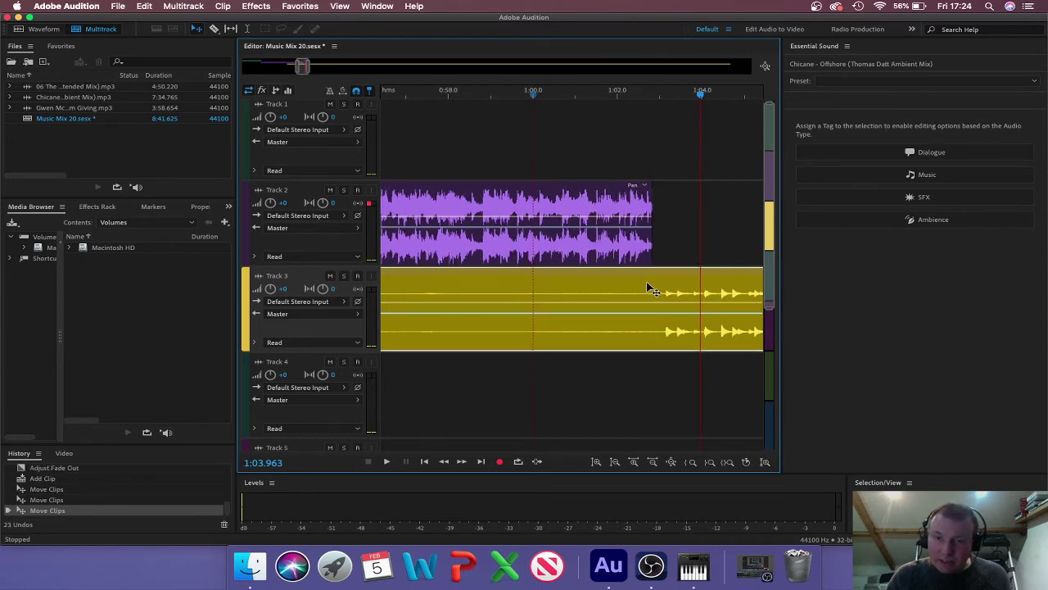
{"action": "left_click", "coordinate": [513, 97]}
{"action": "key", "text": "space"}
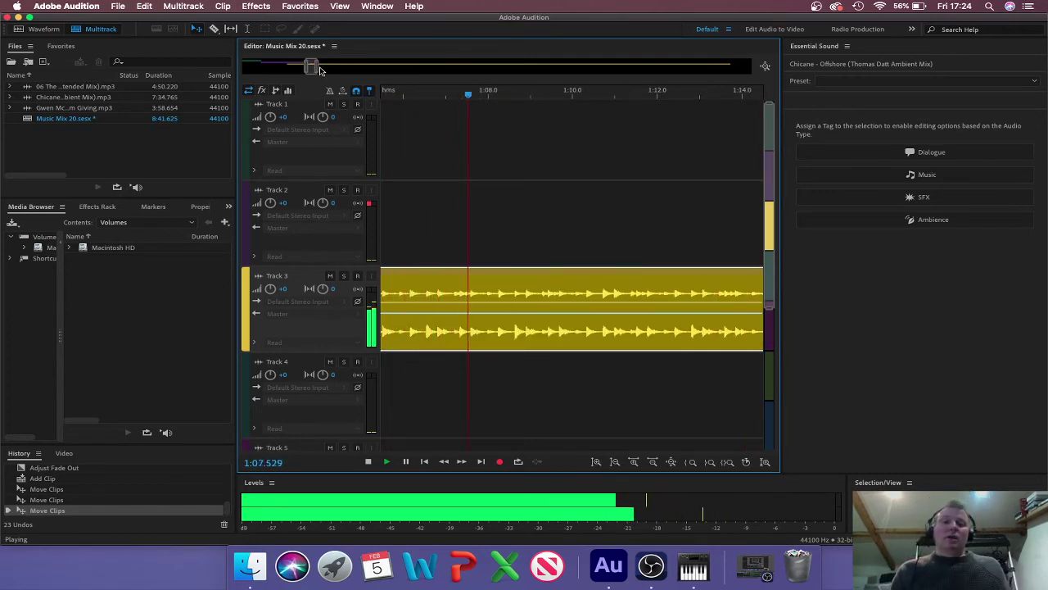
Step: Split the Track 3 clip with the Razor at its quiet passage at about 3:18 and delete the remainder
{"action": "left_click_drag", "start_coordinate": [316, 66], "coordinate": [520, 85]}
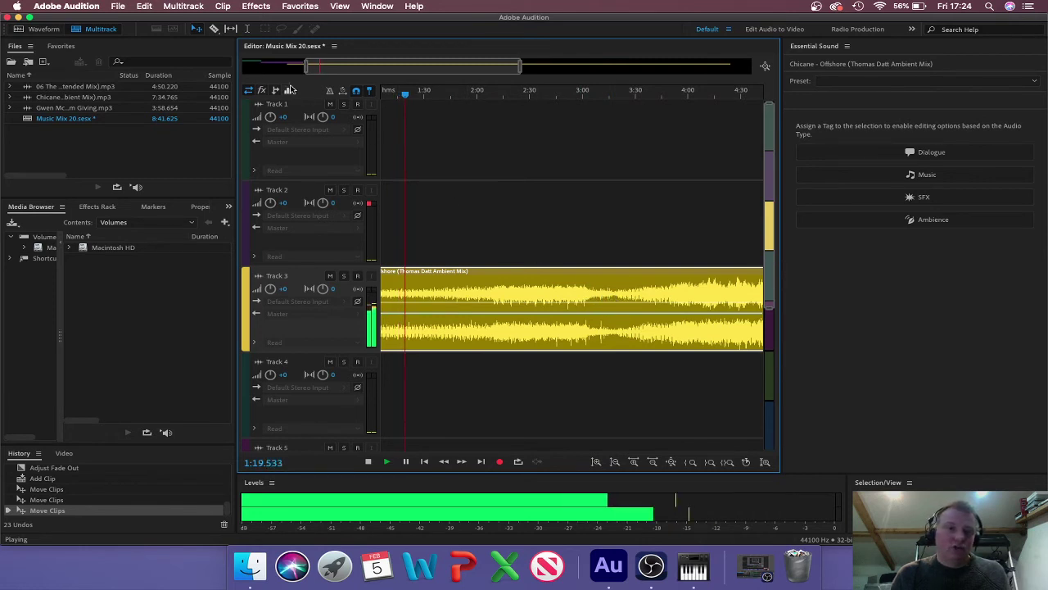
{"action": "left_click", "coordinate": [614, 313]}
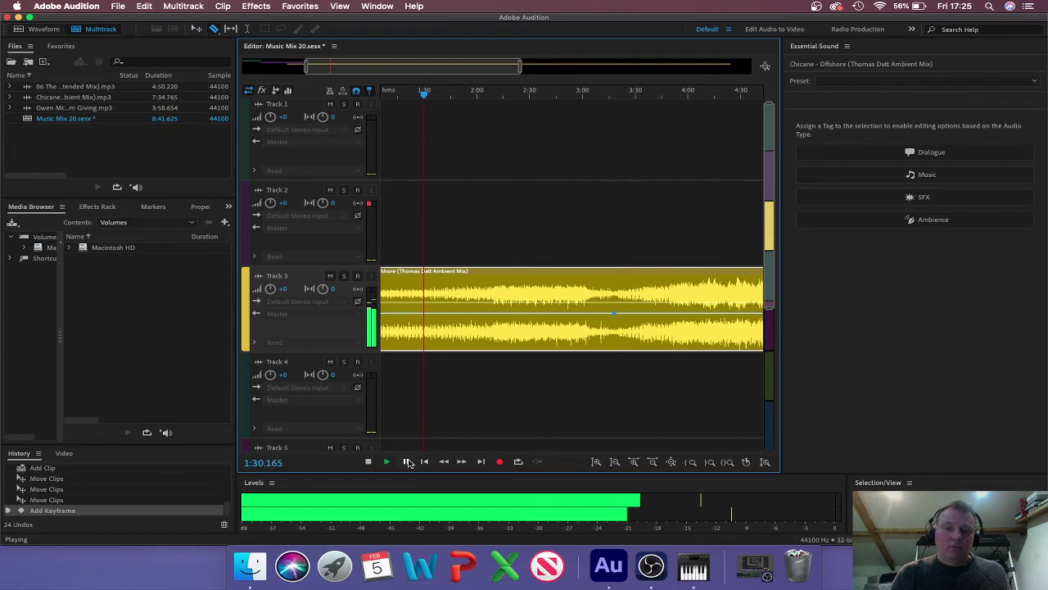
{"action": "left_click", "coordinate": [616, 324]}
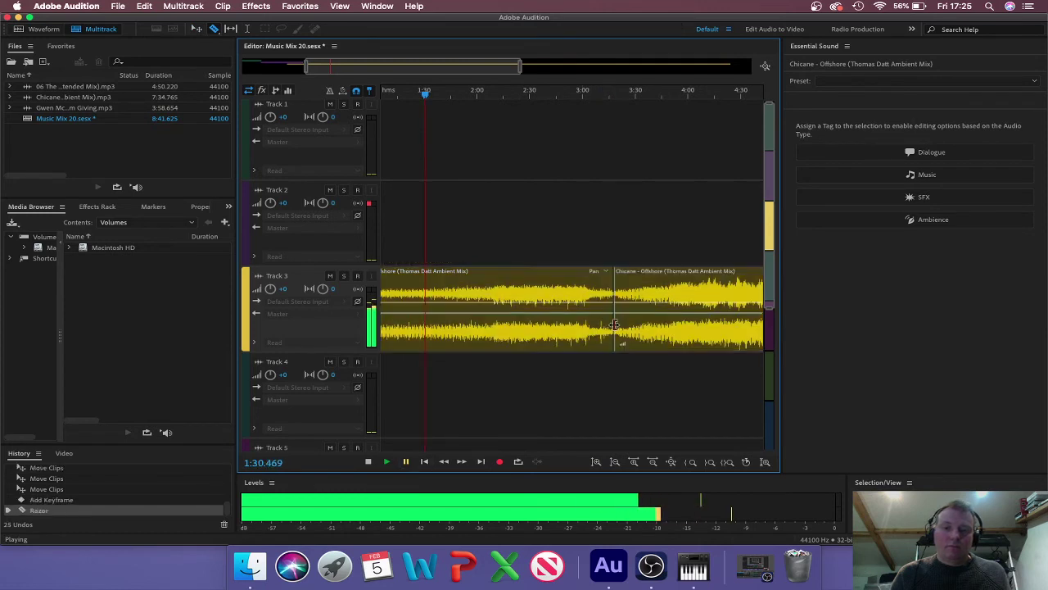
{"action": "key", "text": "v"}
{"action": "left_click", "coordinate": [702, 312]}
{"action": "key", "text": "Delete"}
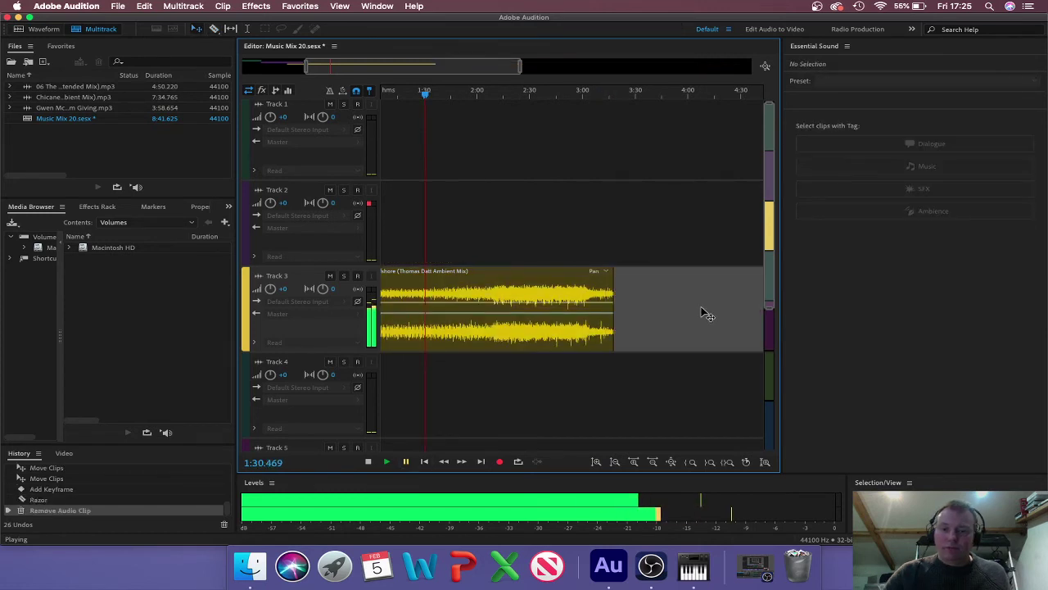
Step: Add a fade-out of about 15 s to the end of the Track 3 clip and play its overlap with Track 2 from about 0:43
{"action": "left_click", "coordinate": [601, 285]}
{"action": "left_click_drag", "start_coordinate": [604, 273], "coordinate": [577, 279]}
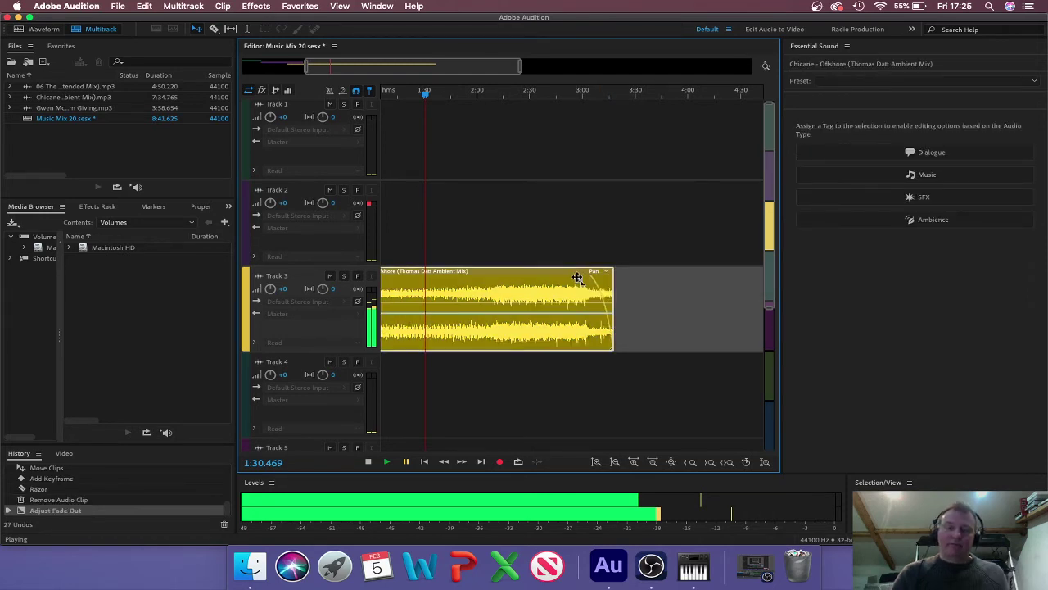
{"action": "scroll", "coordinate": [579, 229], "scroll_direction": "left", "scroll_amount": 5}
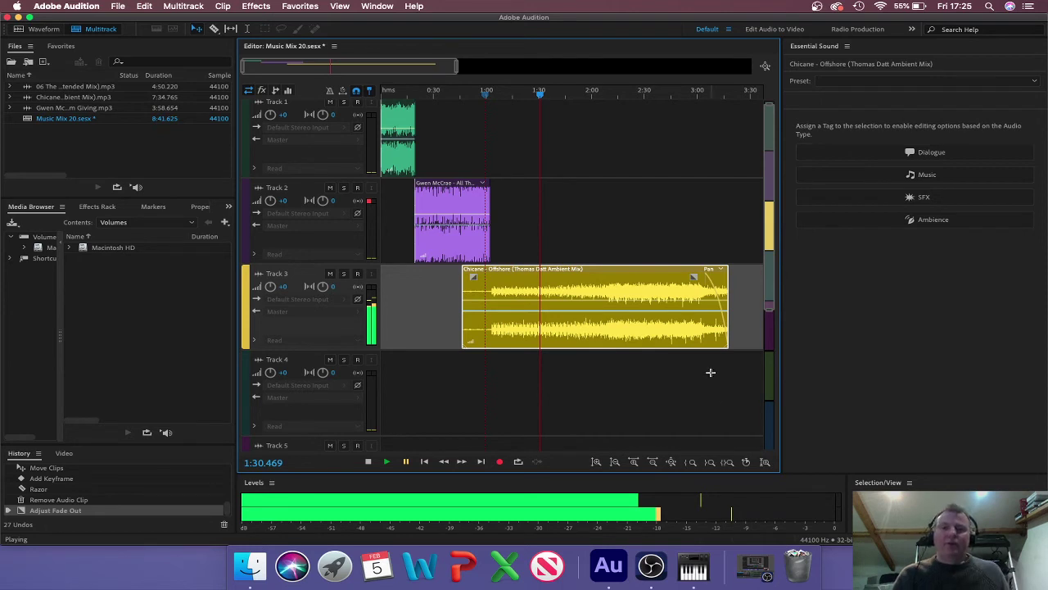
{"action": "left_click_drag", "start_coordinate": [540, 94], "coordinate": [456, 106]}
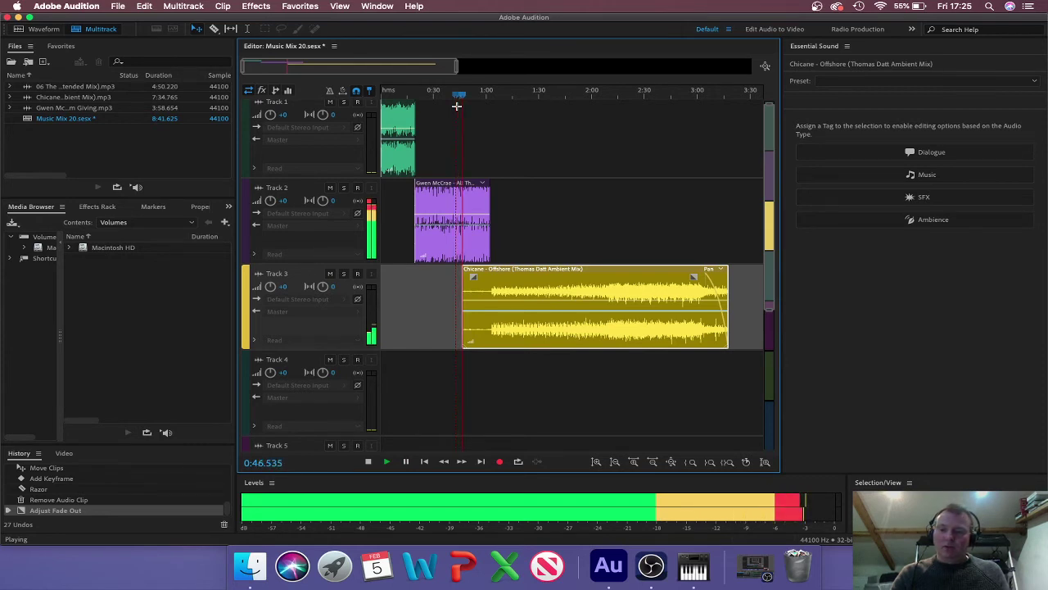
{"action": "key", "text": "space"}
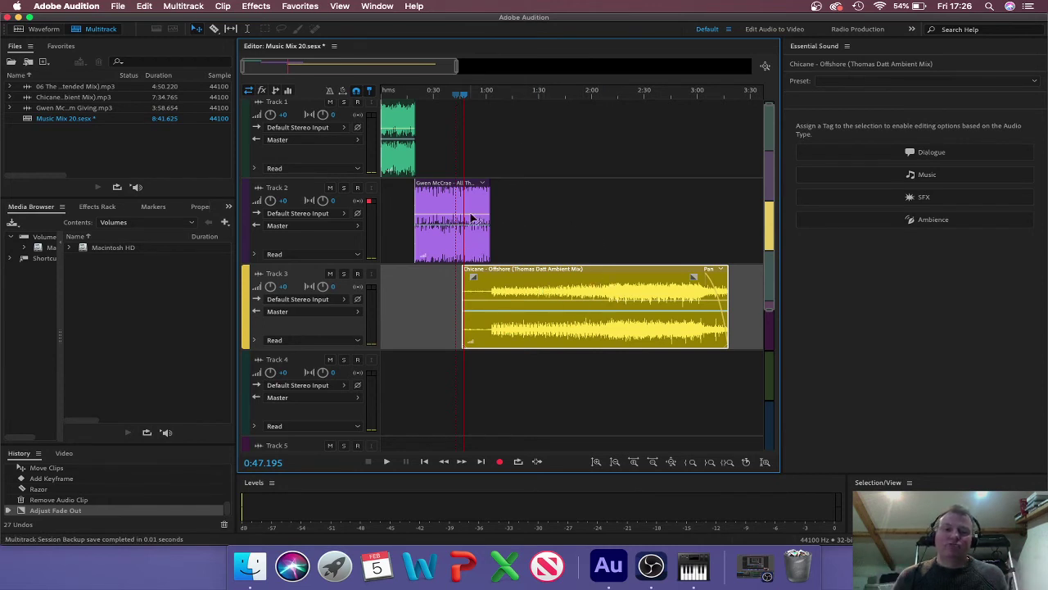
Step: Normalize the Track 1 clip's source file to -6 dB with all channels equal, and return to the multitrack session
{"action": "left_click", "coordinate": [401, 154]}
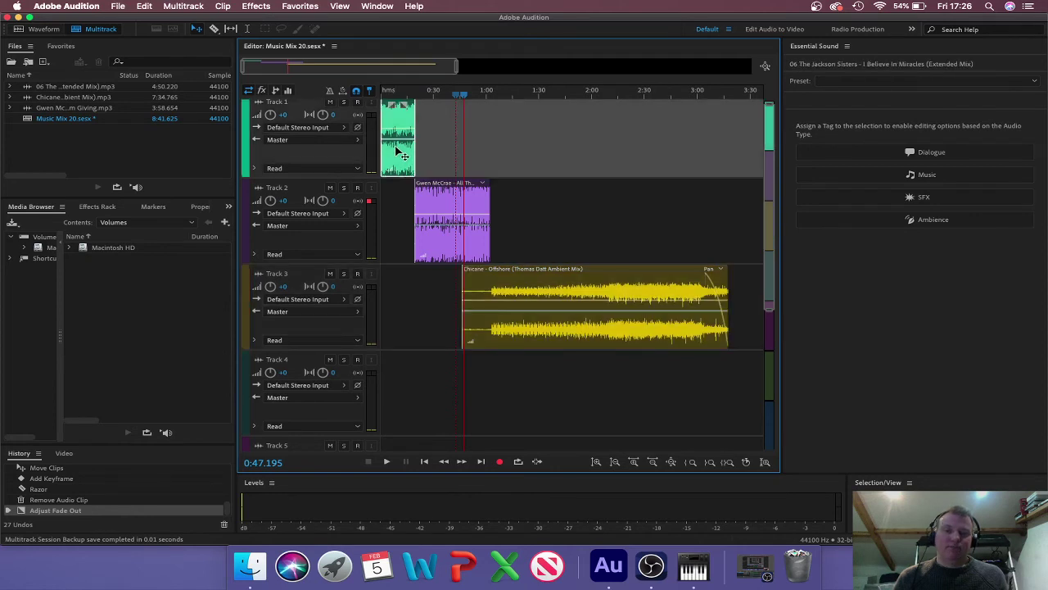
{"action": "left_click", "coordinate": [43, 30]}
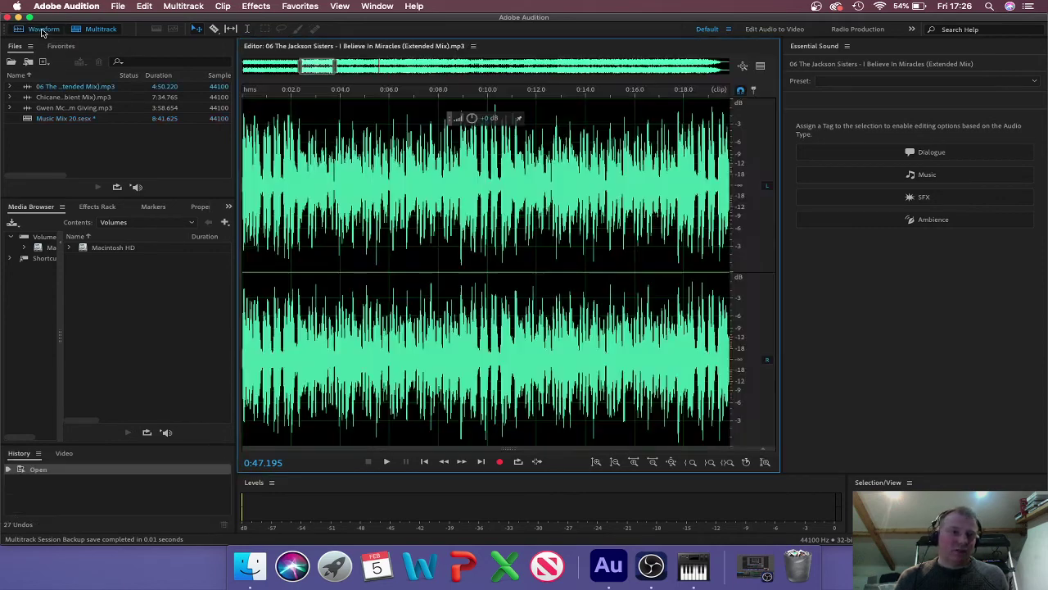
{"action": "left_click", "coordinate": [256, 7]}
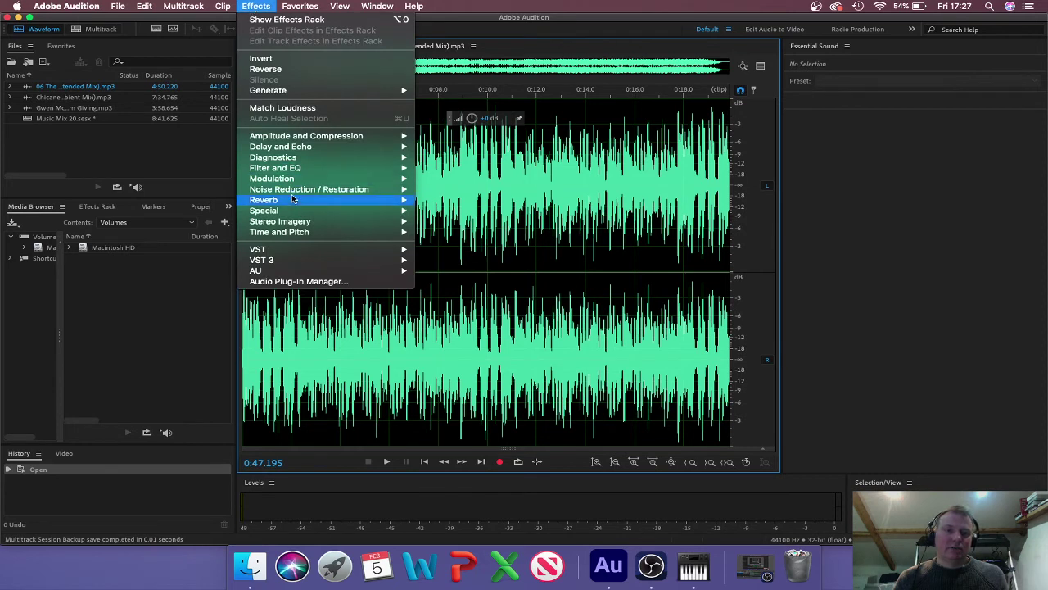
{"action": "mouse_move", "coordinate": [295, 137]}
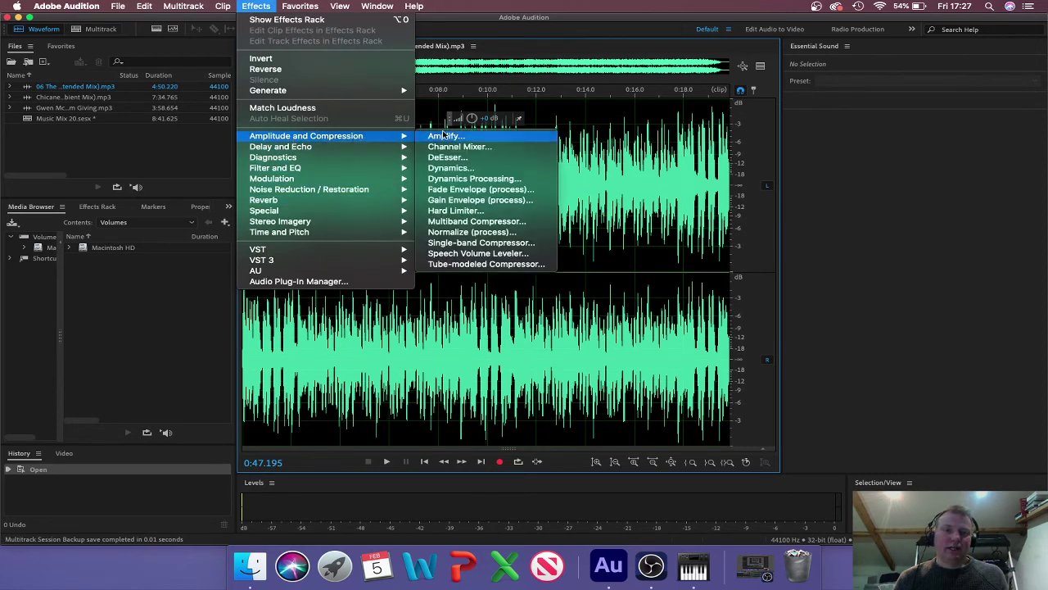
{"action": "left_click", "coordinate": [472, 233]}
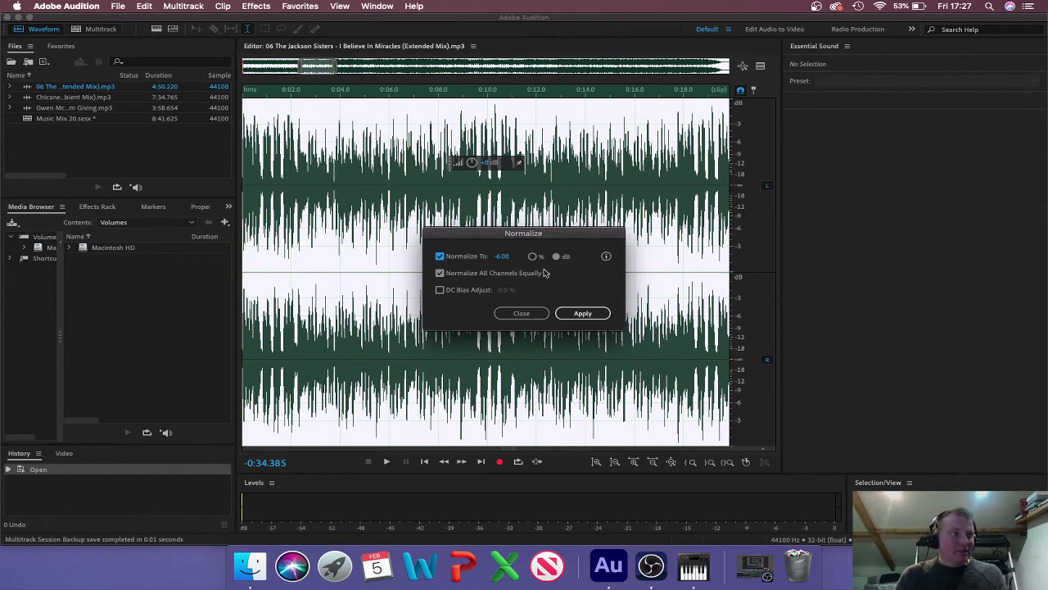
{"action": "left_click", "coordinate": [582, 313]}
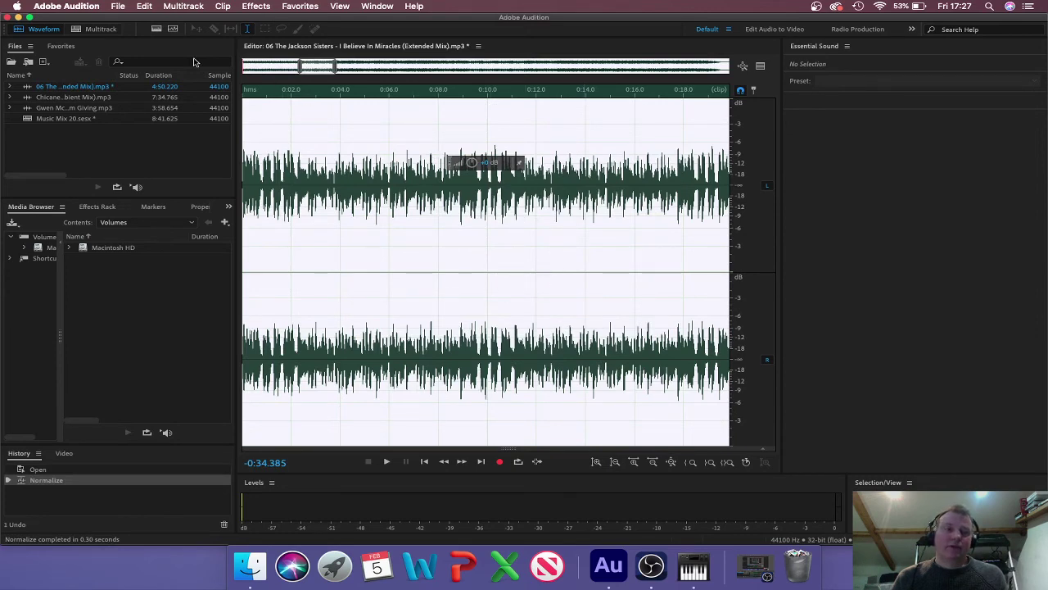
{"action": "left_click", "coordinate": [103, 31]}
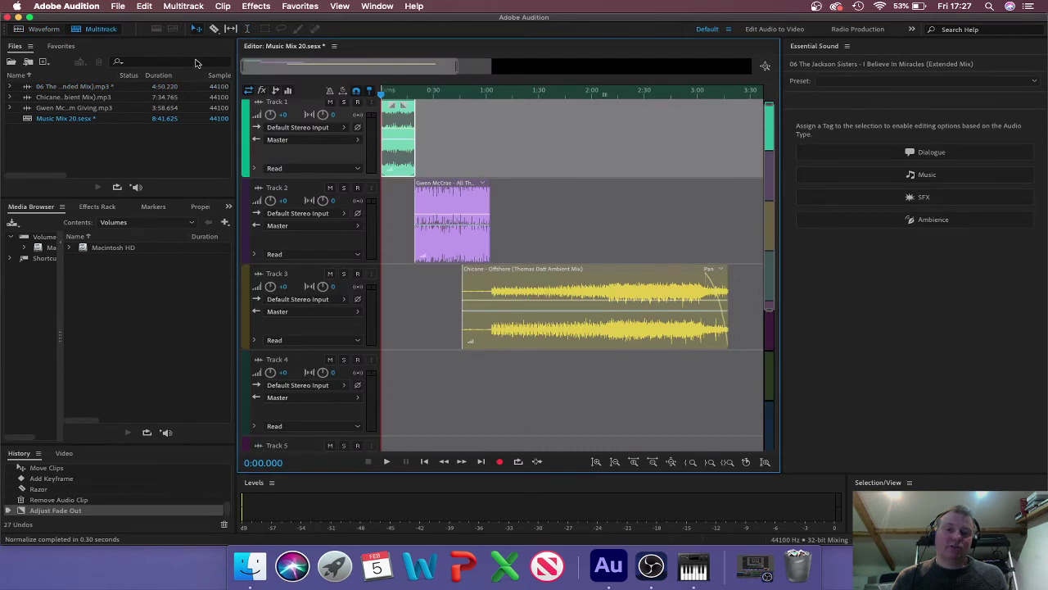
Step: Normalize the Track 2 clip's source file to -6 dB with all channels equal, and return to the multitrack session
{"action": "left_click", "coordinate": [453, 219]}
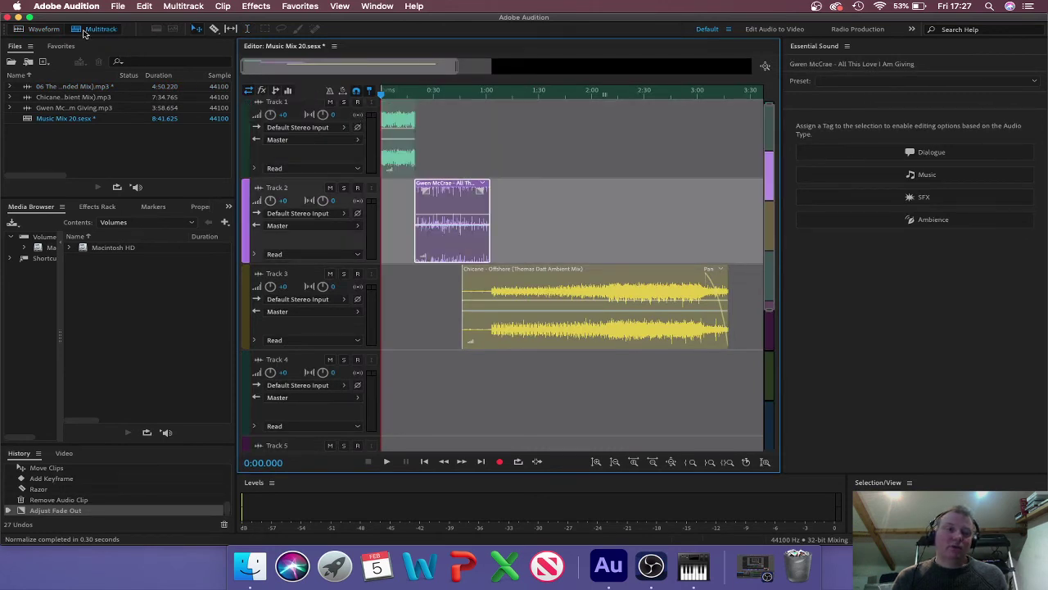
{"action": "left_click", "coordinate": [47, 31]}
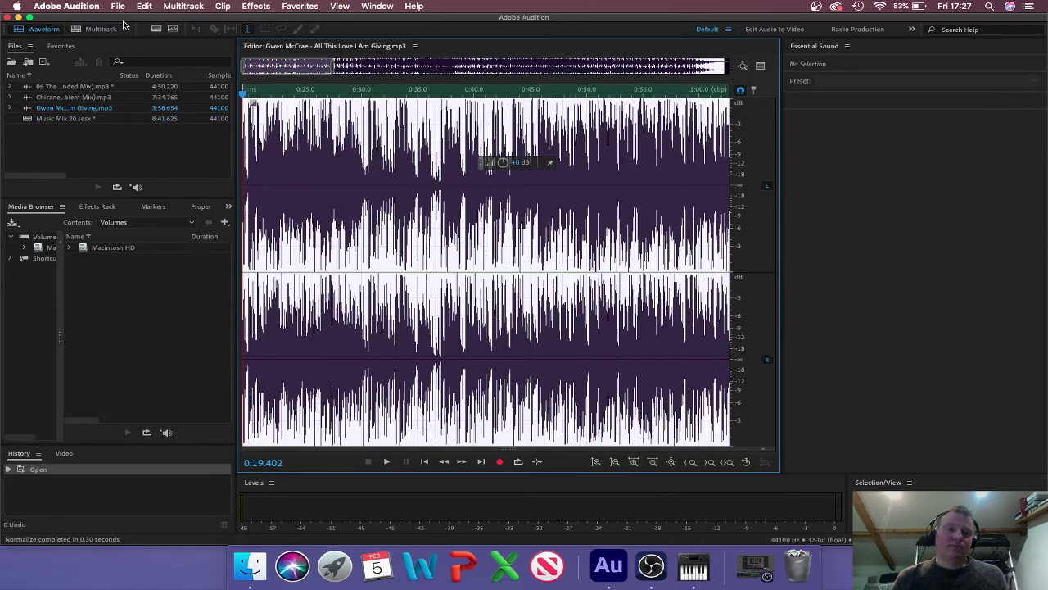
{"action": "left_click", "coordinate": [259, 7]}
{"action": "mouse_move", "coordinate": [320, 135]}
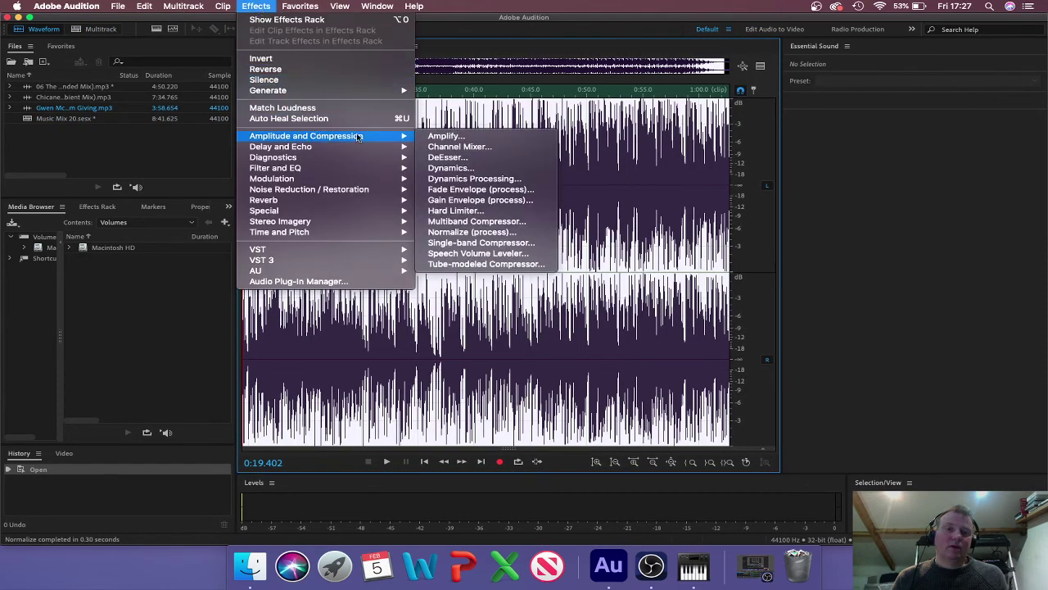
{"action": "left_click", "coordinate": [499, 233]}
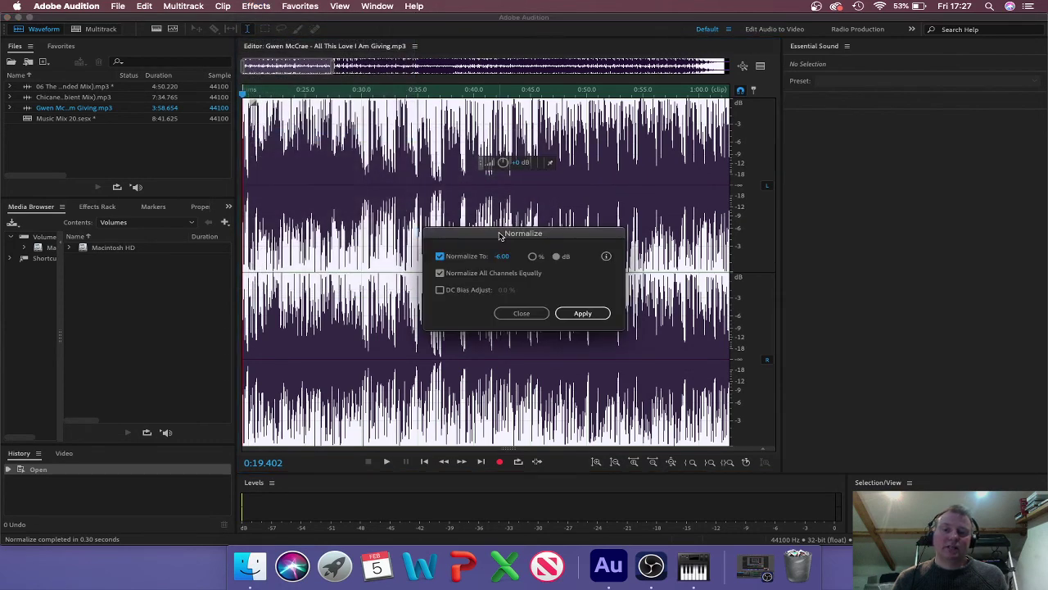
{"action": "left_click", "coordinate": [582, 314]}
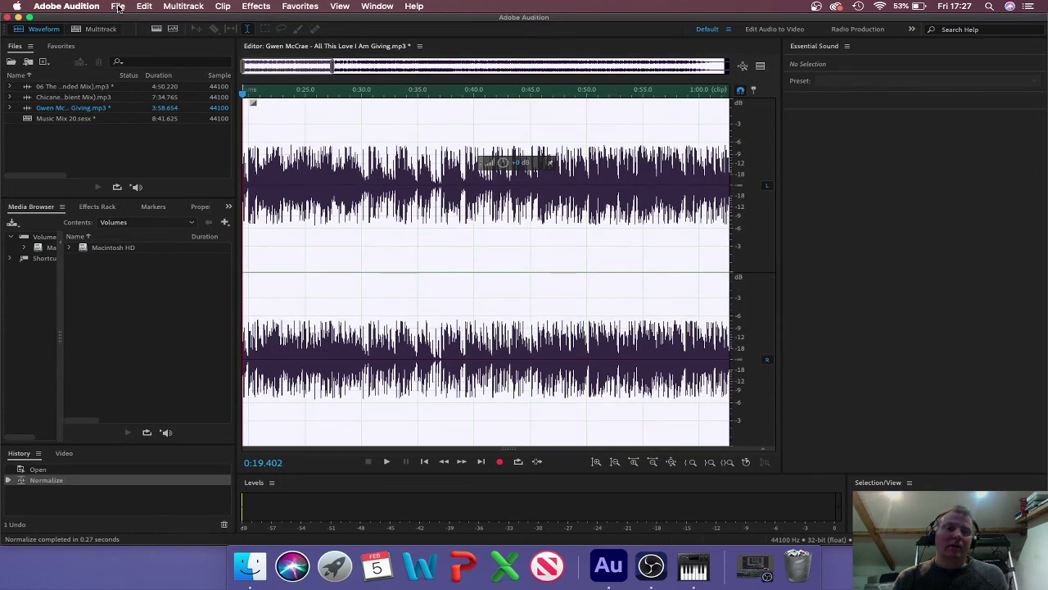
{"action": "left_click", "coordinate": [101, 29]}
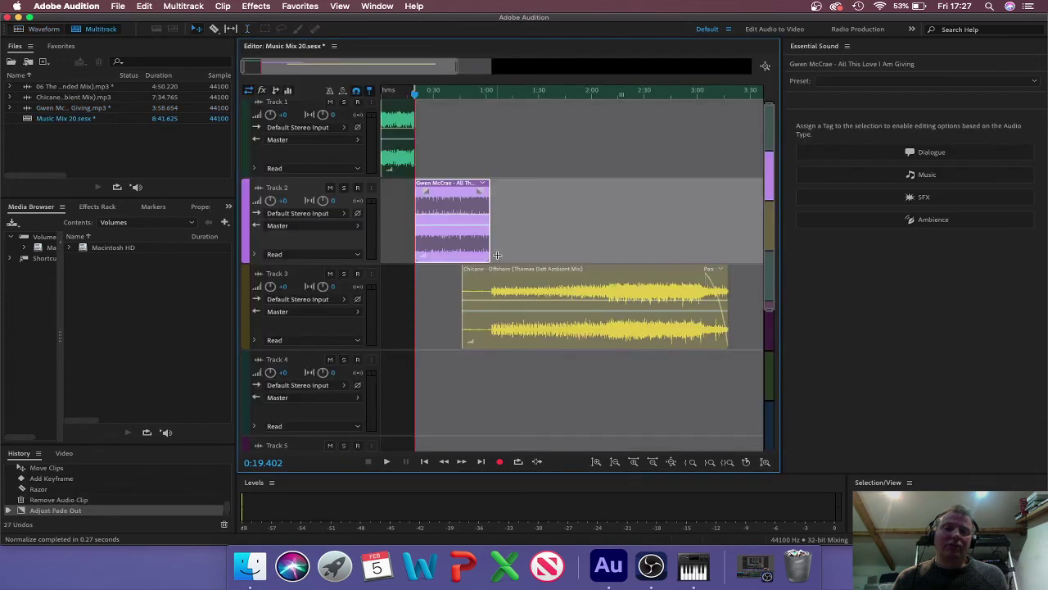
Step: Normalize the source file of the Chicane clip on Track 3 to -6 dB with all channels equal, and return to the multitrack session
{"action": "left_click", "coordinate": [546, 300]}
{"action": "left_click", "coordinate": [47, 29]}
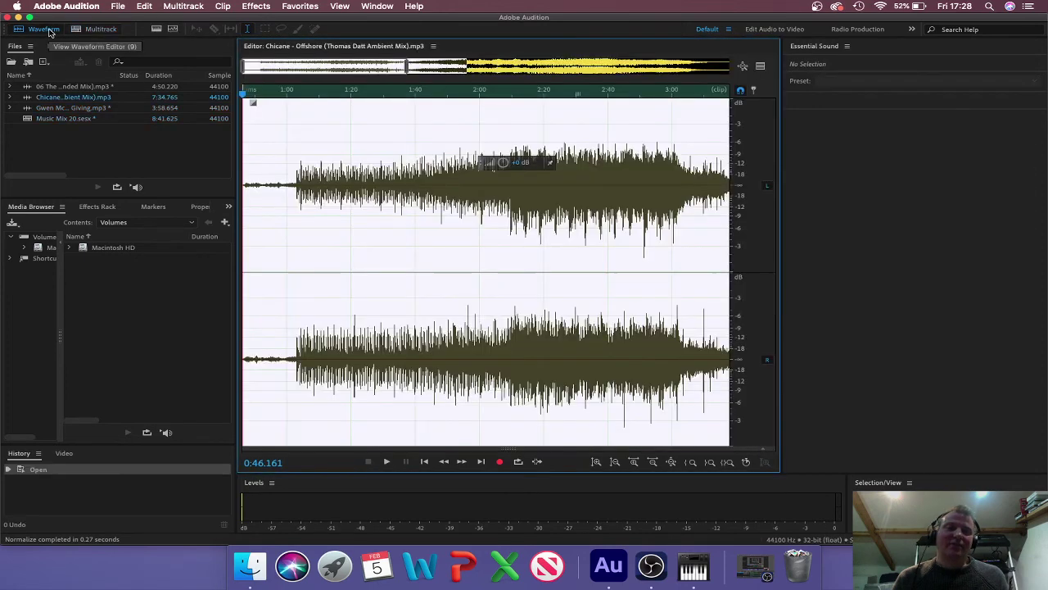
{"action": "left_click", "coordinate": [257, 6]}
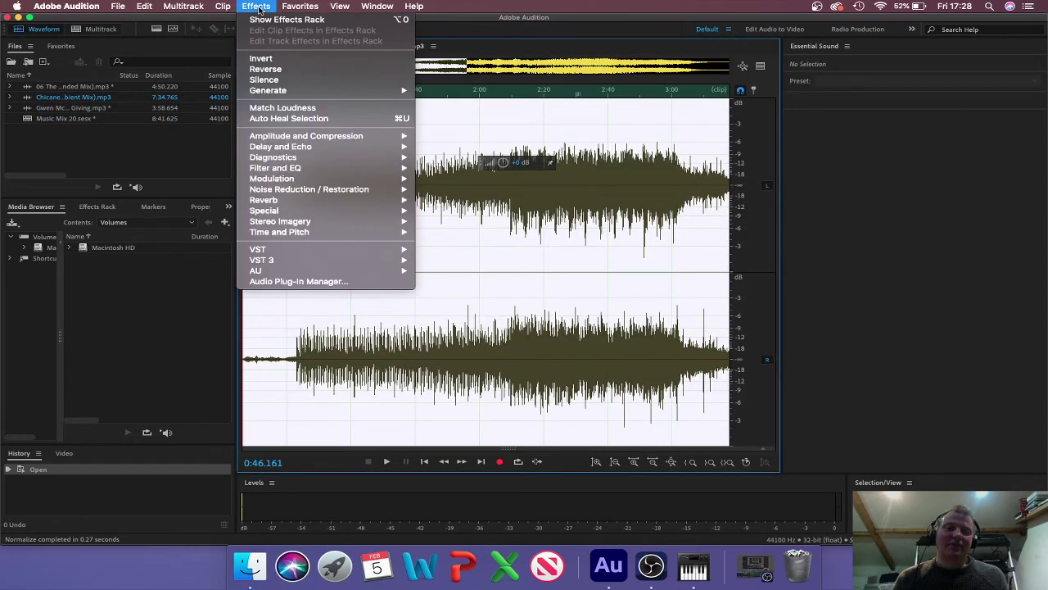
{"action": "mouse_move", "coordinate": [326, 140]}
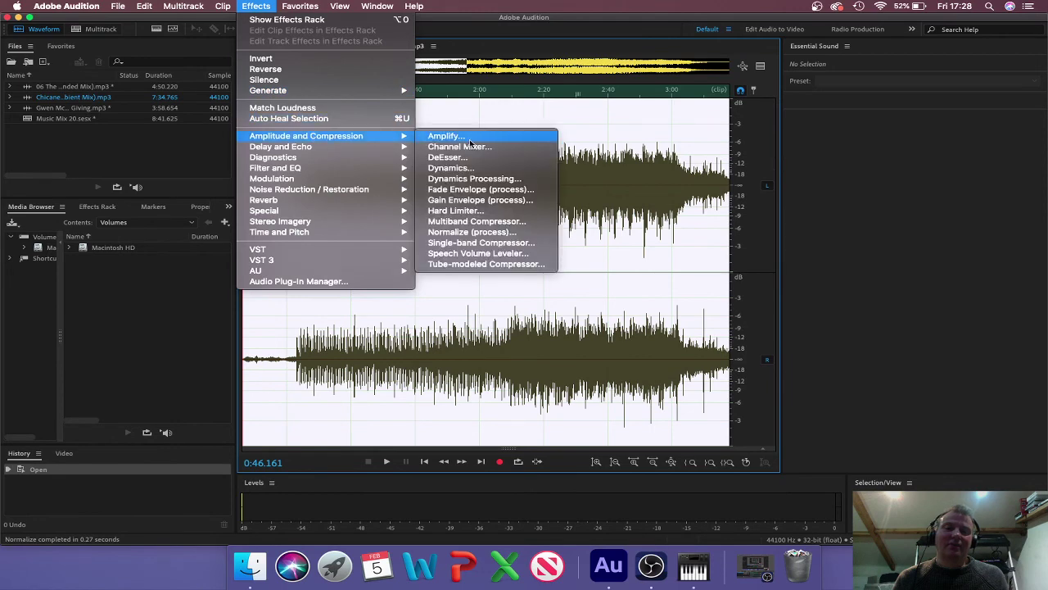
{"action": "left_click", "coordinate": [484, 233]}
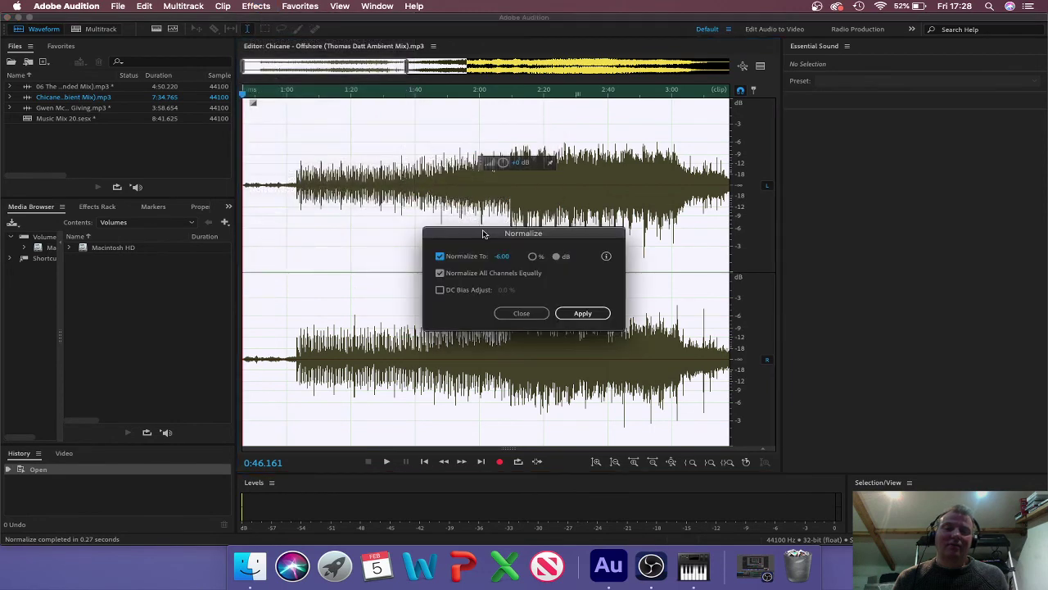
{"action": "left_click", "coordinate": [504, 257]}
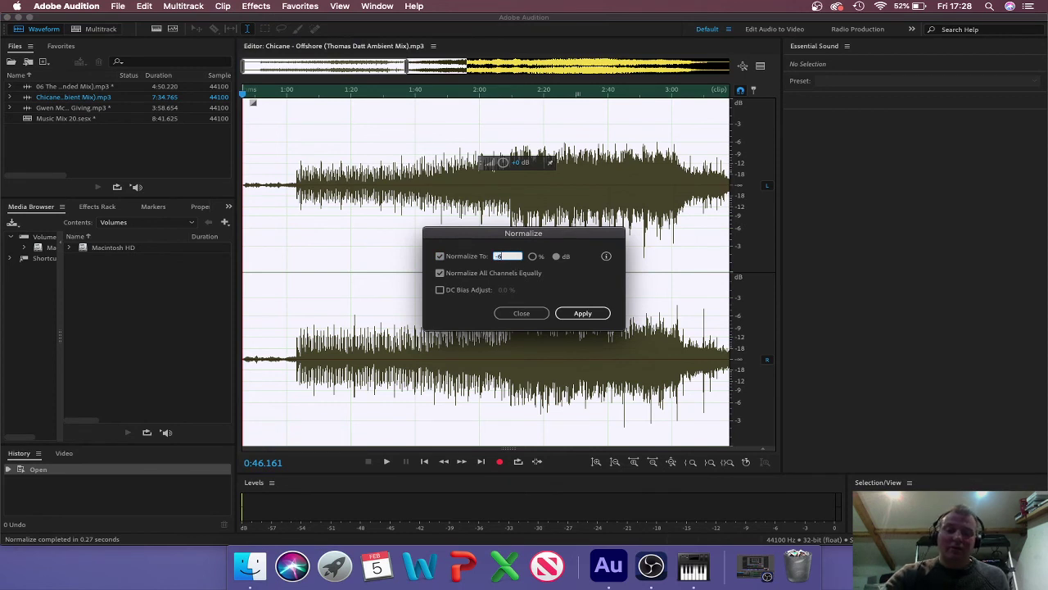
{"action": "key", "text": "Tab"}
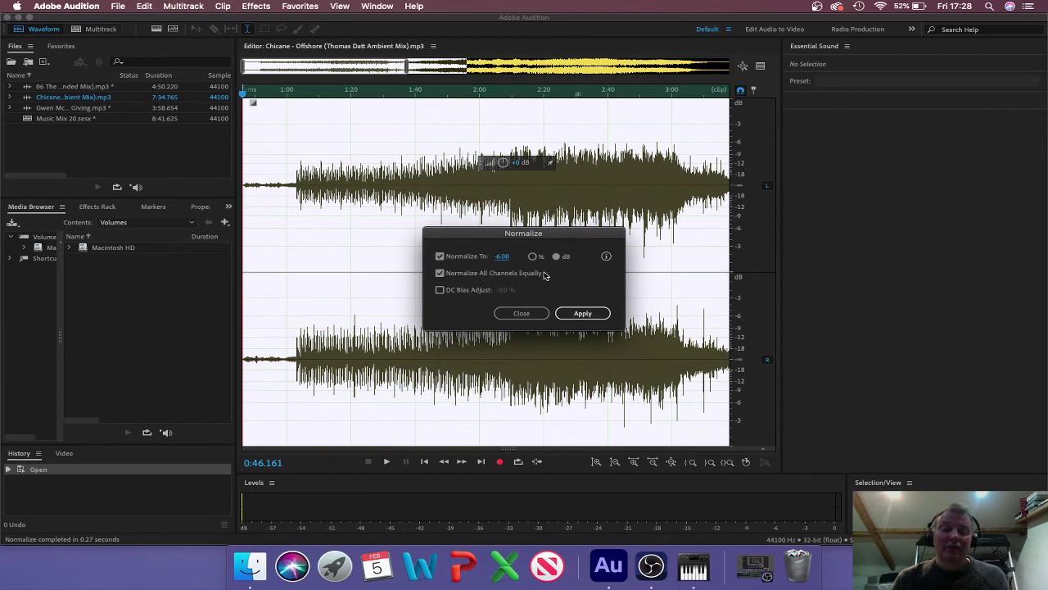
{"action": "left_click", "coordinate": [582, 314]}
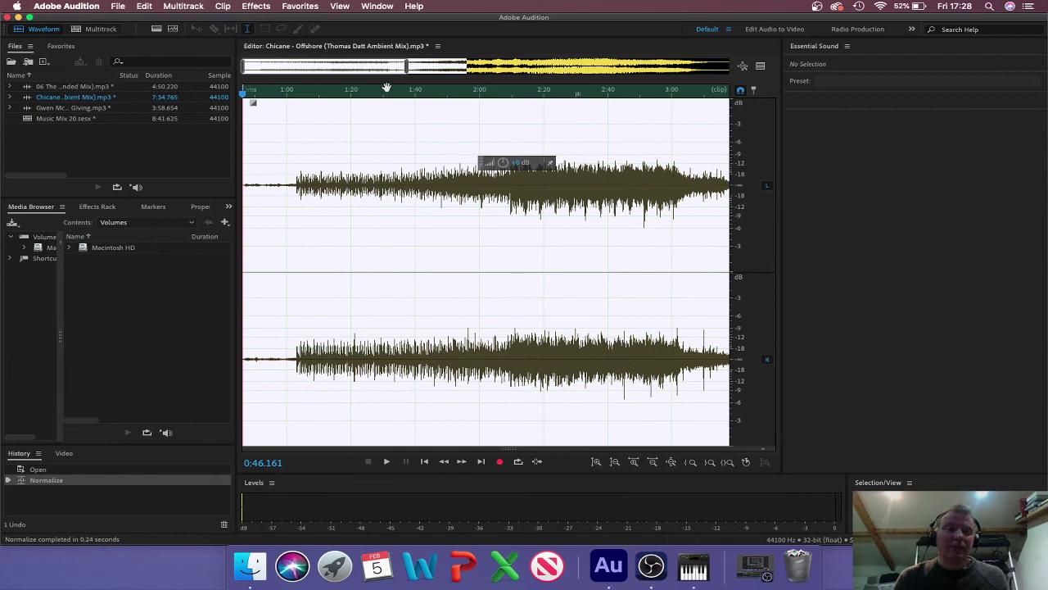
{"action": "left_click", "coordinate": [97, 33]}
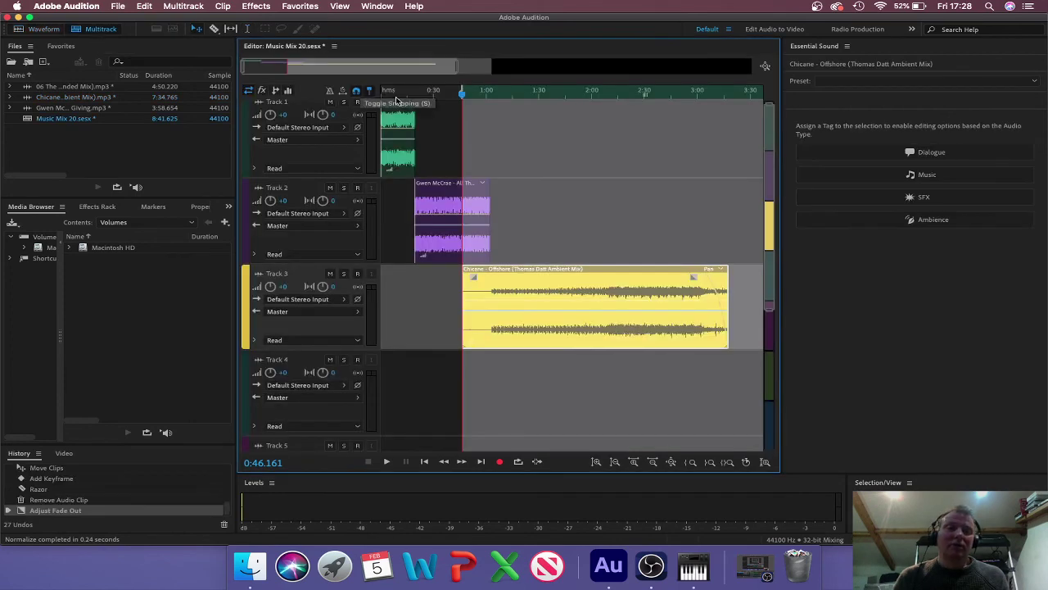
Step: Play the session from about 0:30 to check the normalized level of Track 2, and deselect the clips
{"action": "left_click", "coordinate": [432, 94]}
{"action": "key", "text": "space"}
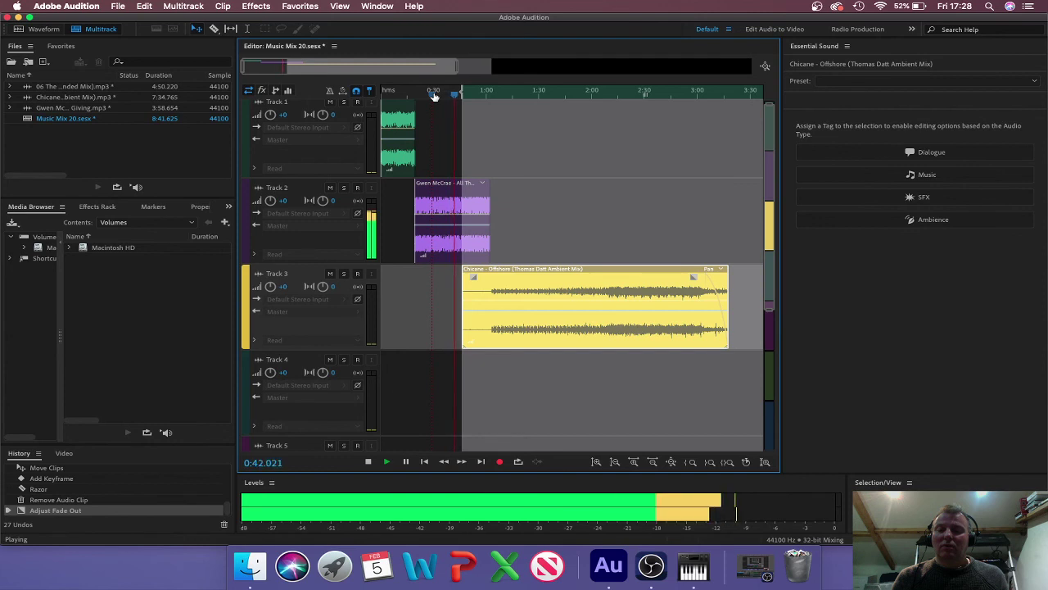
{"action": "key", "text": "space"}
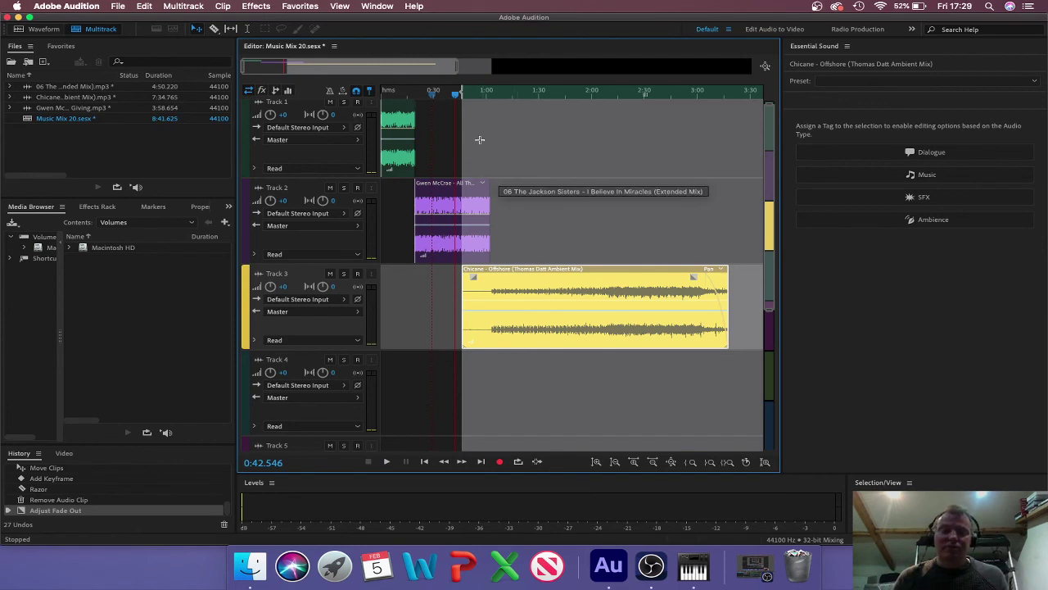
{"action": "left_click", "coordinate": [547, 224]}
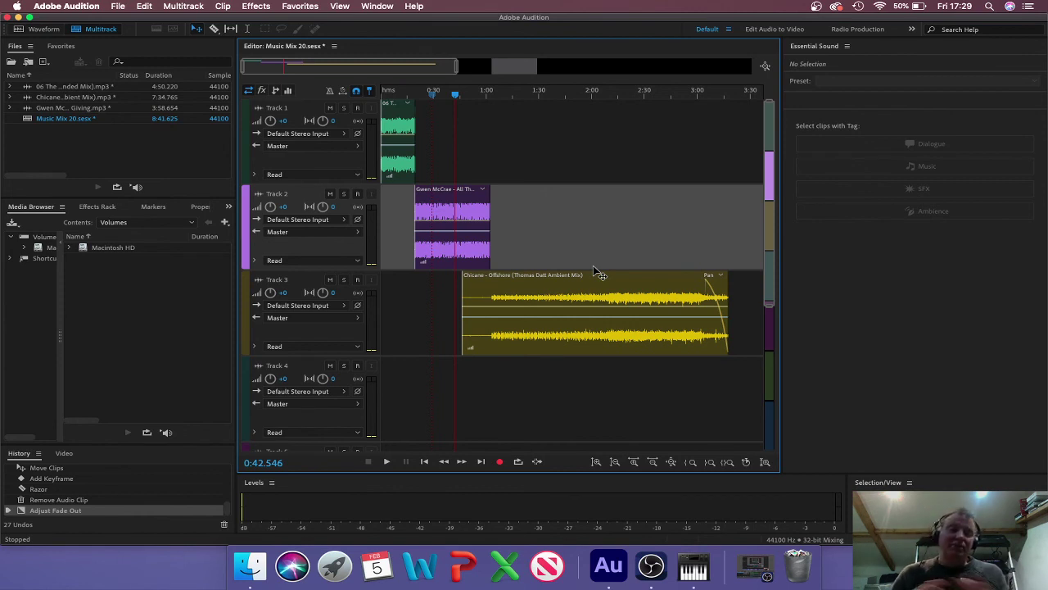
Step: Export a multitrack mixdown of the entire session as Music Mix 20_mixdown.mp3 in the Documents folder, at a constant bitrate of 320 Kbps
{"action": "left_click", "coordinate": [118, 7]}
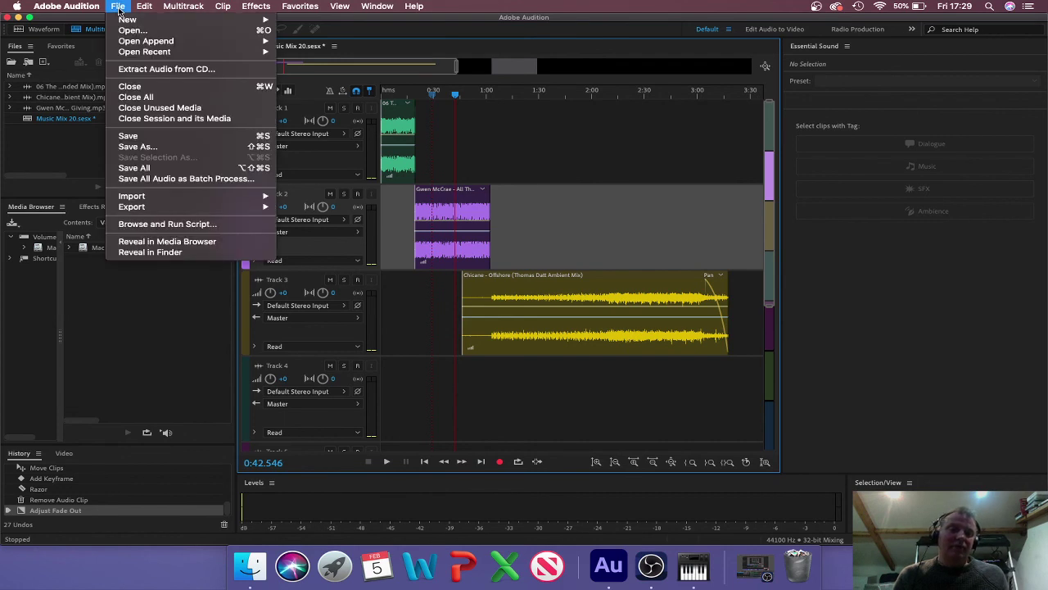
{"action": "mouse_move", "coordinate": [196, 210]}
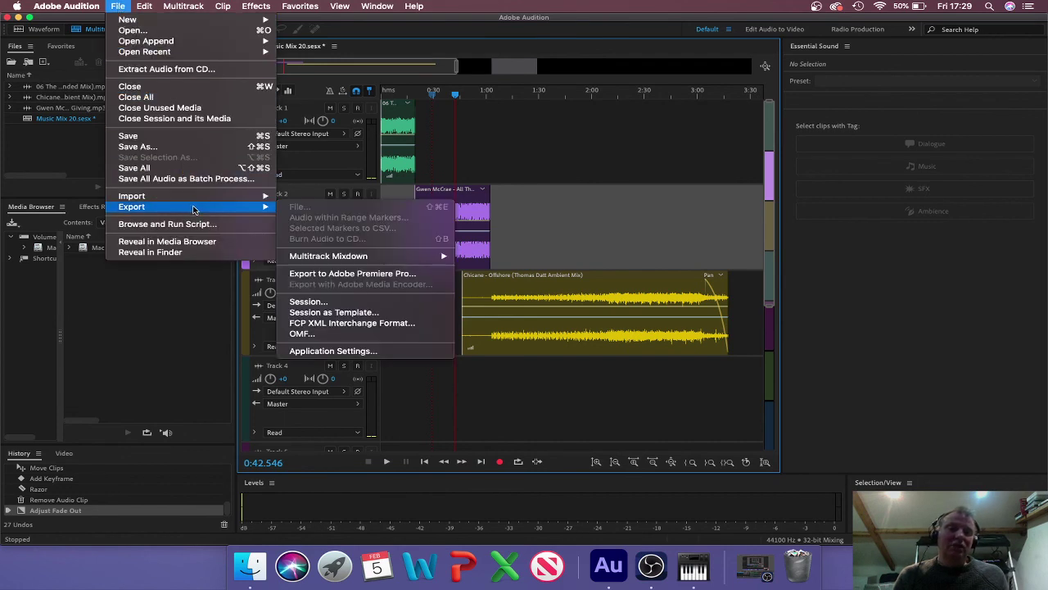
{"action": "mouse_move", "coordinate": [352, 259]}
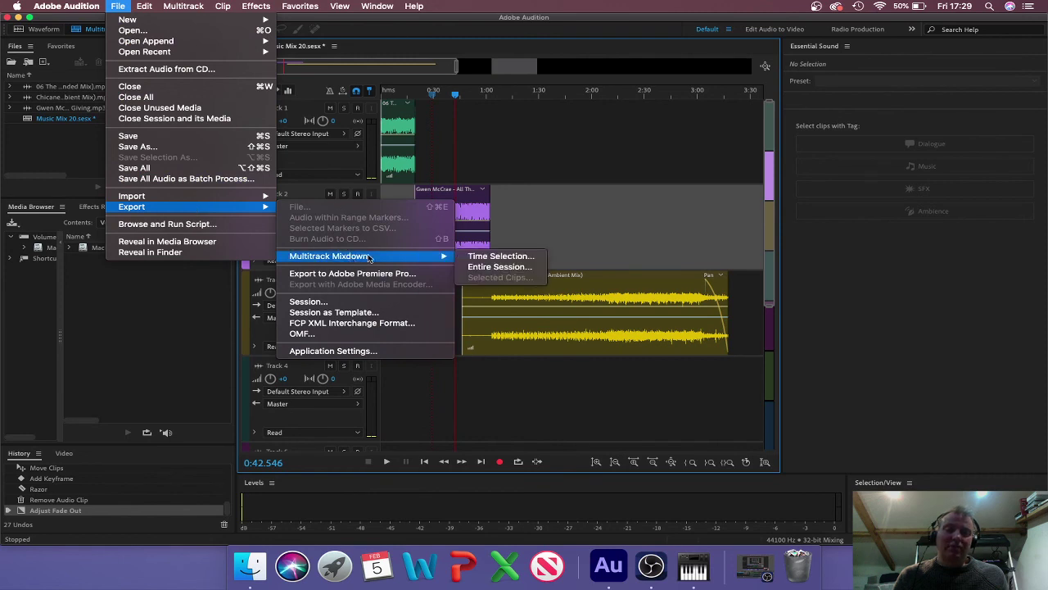
{"action": "left_click", "coordinate": [492, 268]}
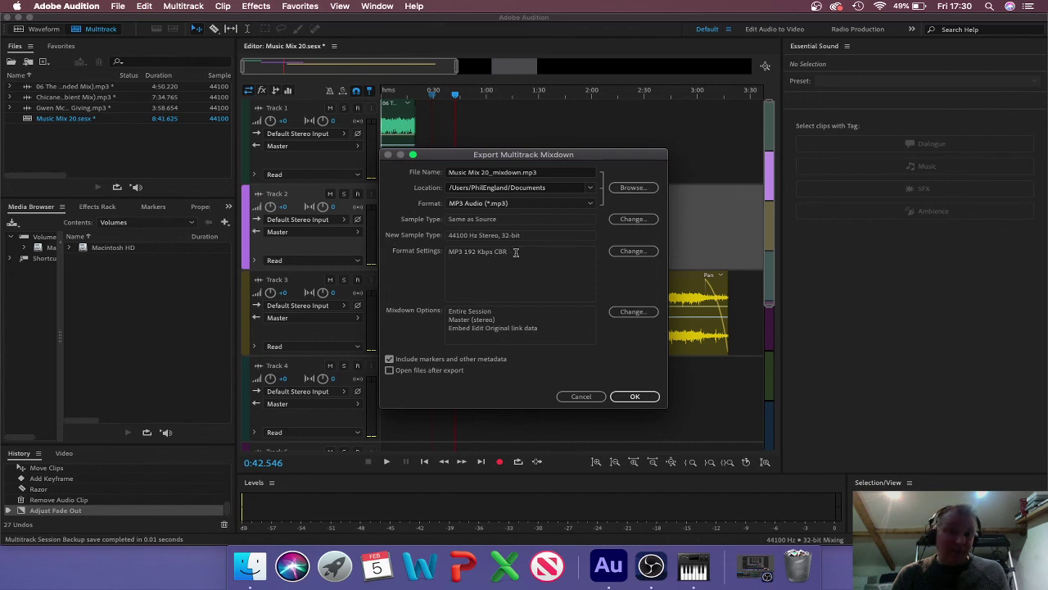
{"action": "left_click", "coordinate": [632, 251]}
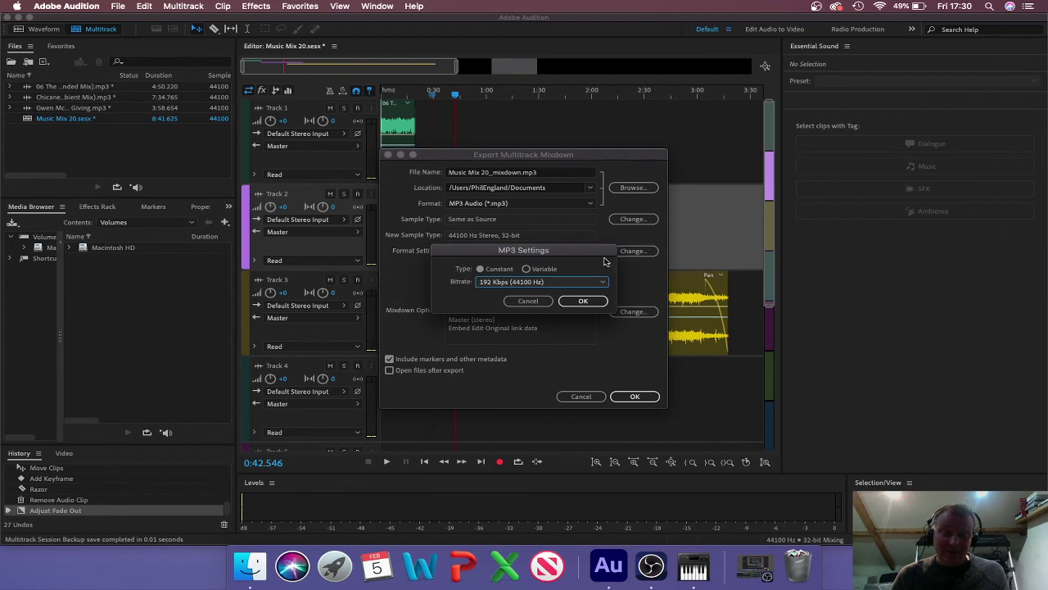
{"action": "left_click", "coordinate": [536, 287]}
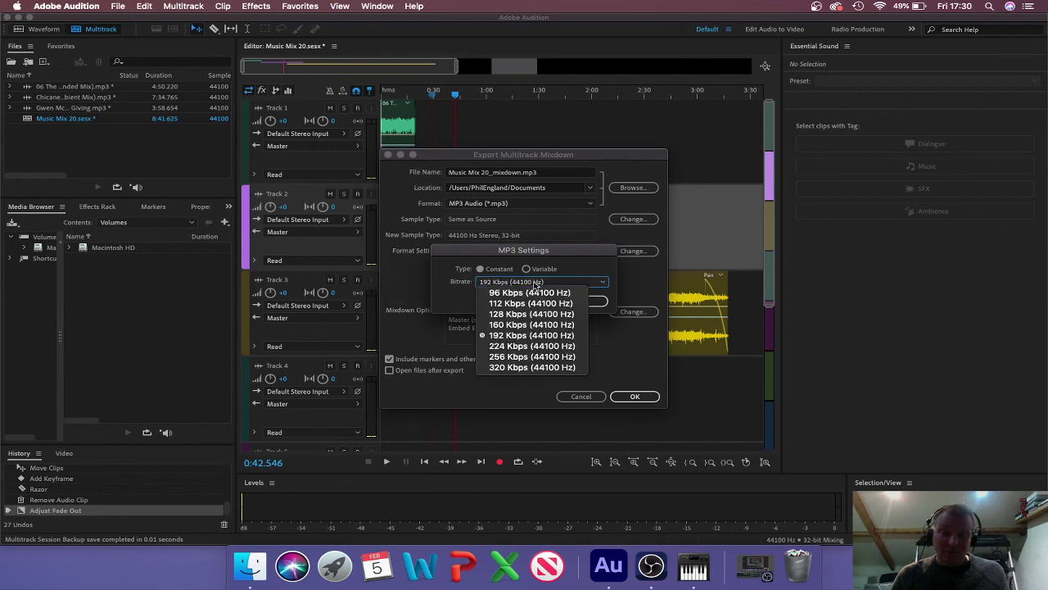
{"action": "left_click", "coordinate": [513, 368]}
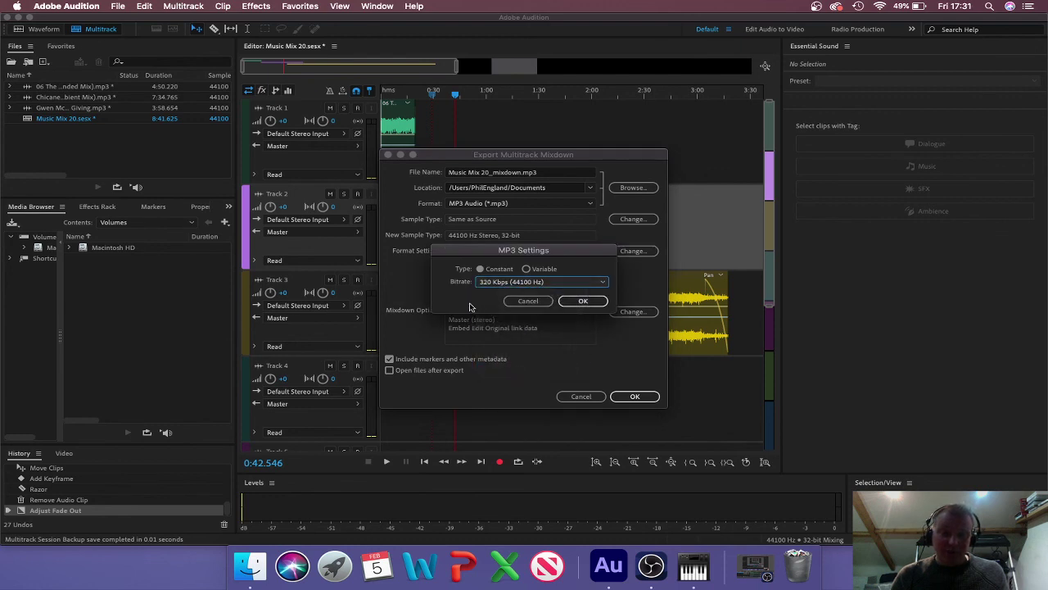
{"action": "left_click", "coordinate": [583, 301]}
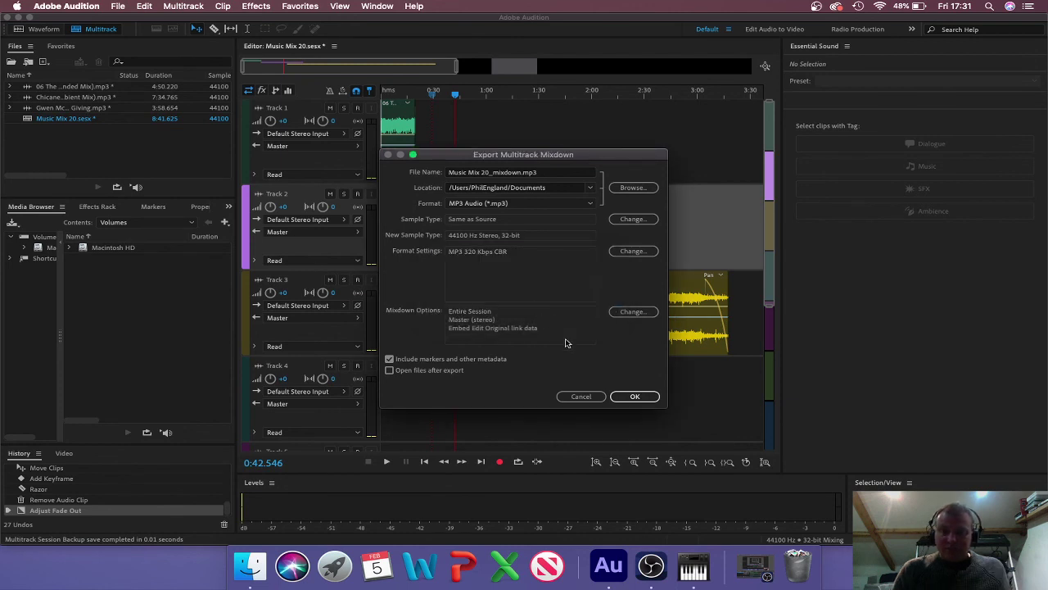
{"action": "left_click", "coordinate": [635, 397]}
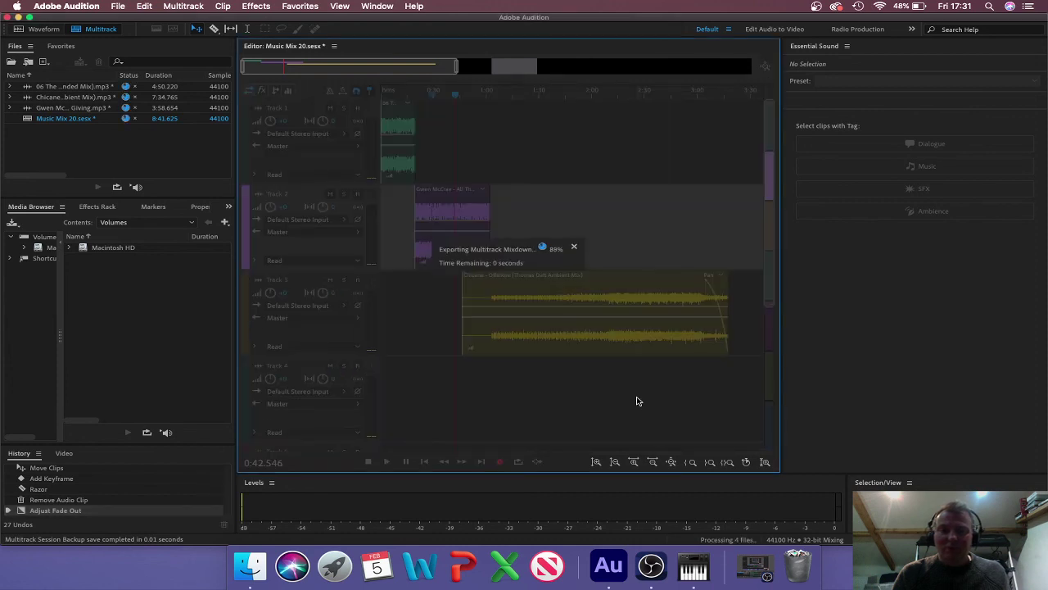